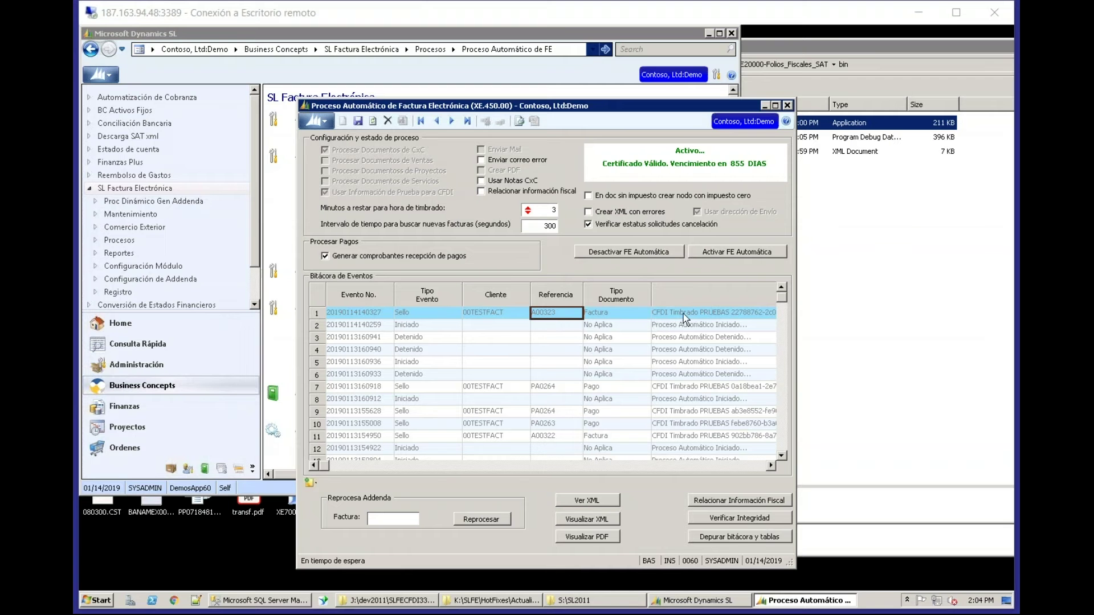
# Step: Review the XML of invoice A00323 from the event log and minimize its viewer
pyautogui.click(587, 502)
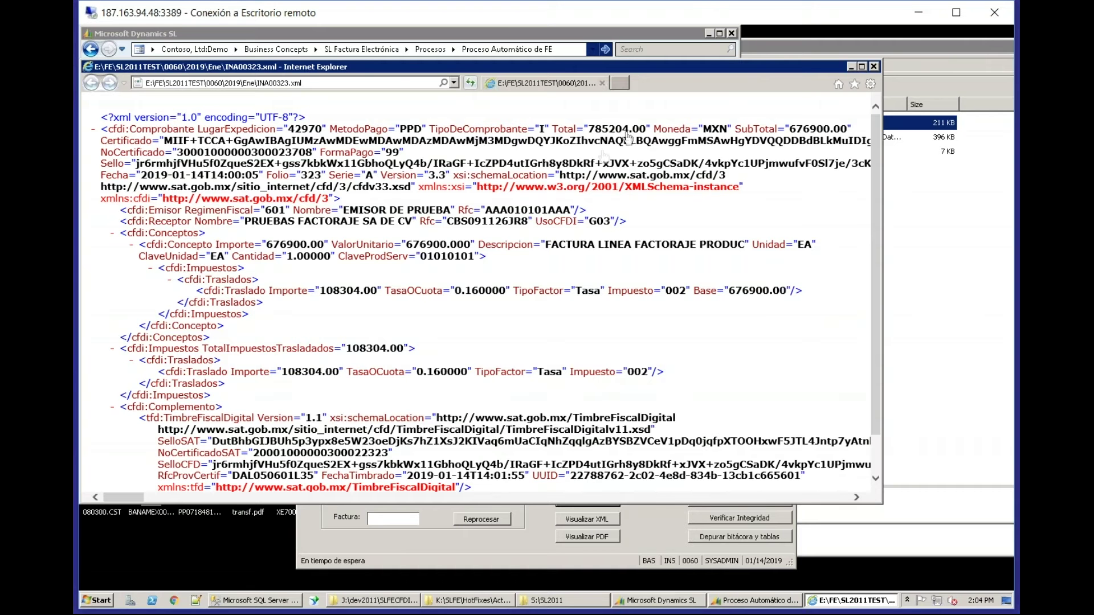
pyautogui.click(852, 66)
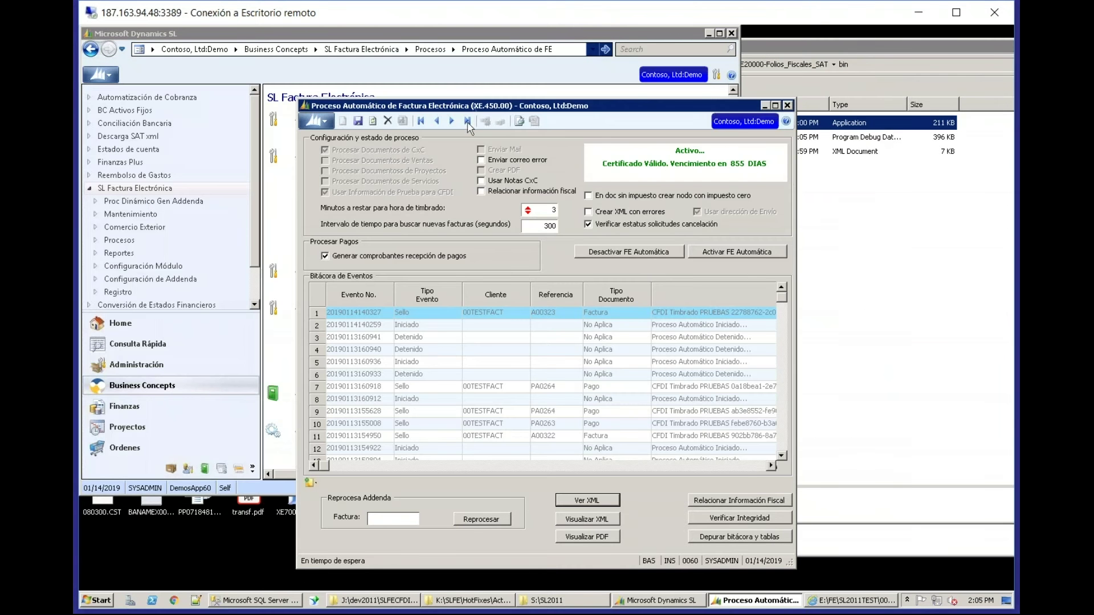
# Step: Open the Factoraje y comisiones screen and arrange the Proceso Automático de FE window so both are accessible
pyautogui.click(480, 83)
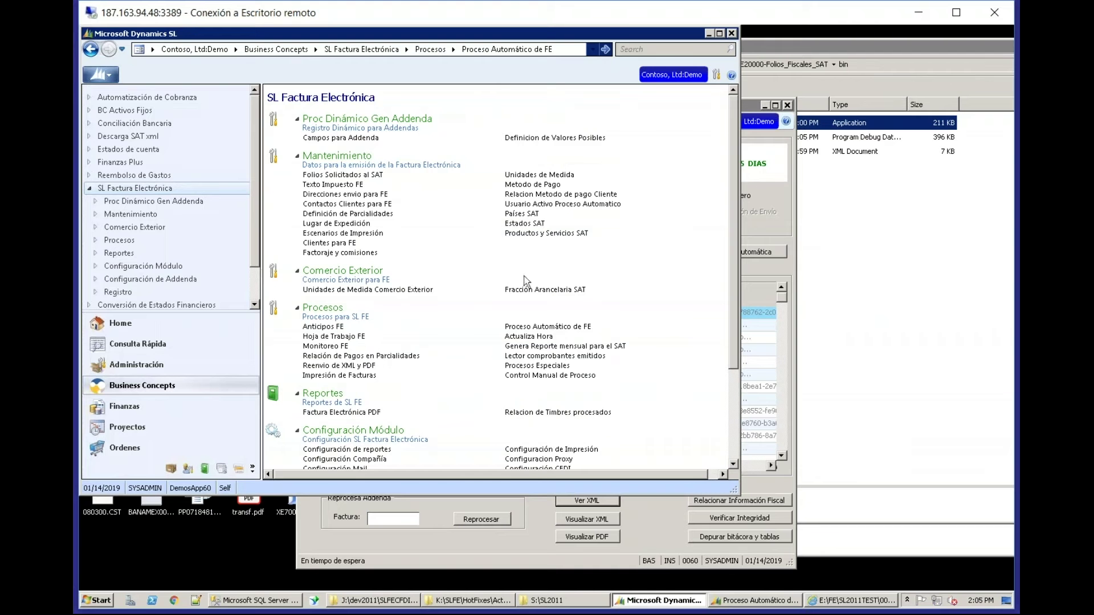
pyautogui.click(365, 253)
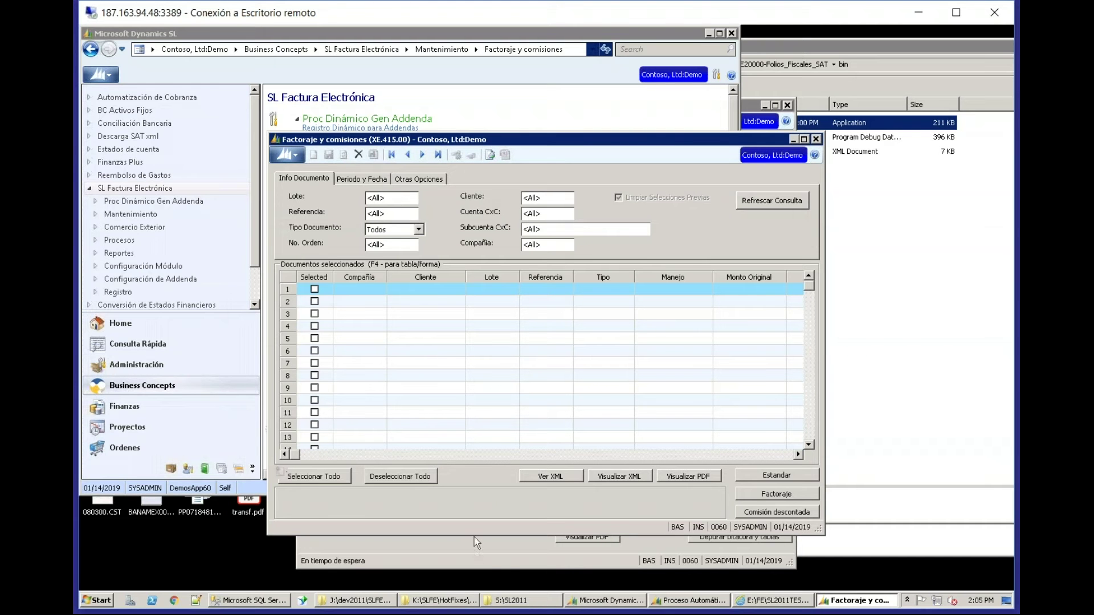
pyautogui.click(504, 566)
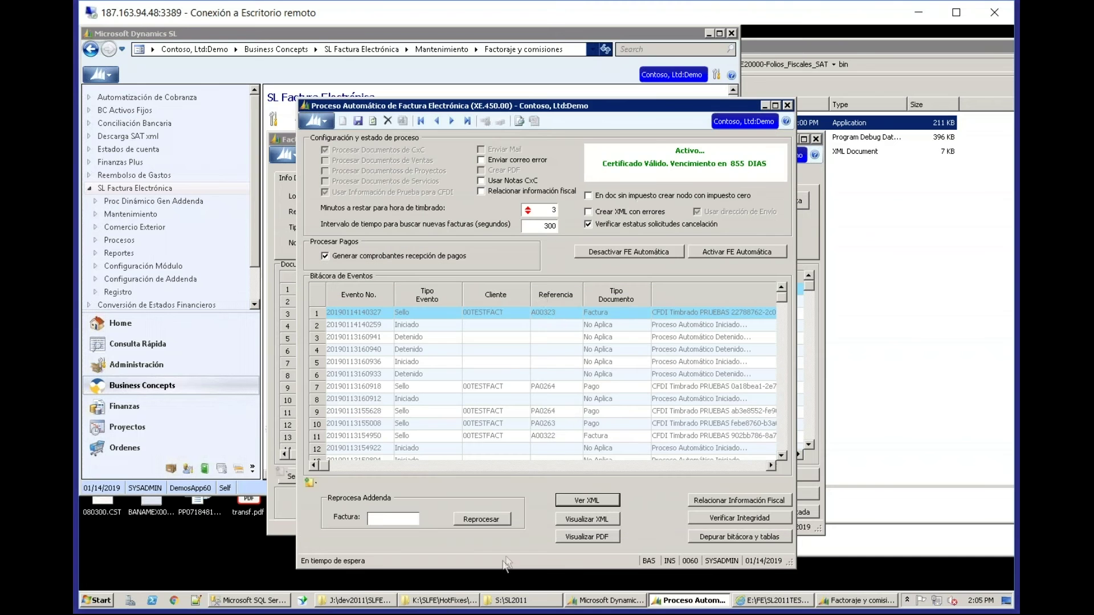
pyautogui.click(552, 313)
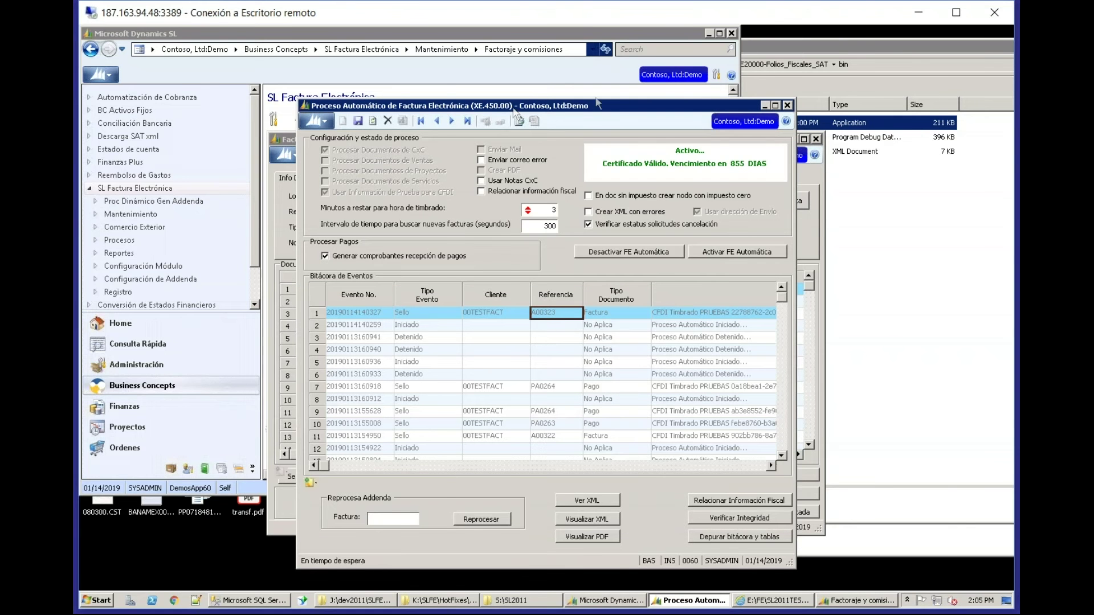
pyautogui.moveTo(597, 105); pyautogui.dragTo(750, 87)
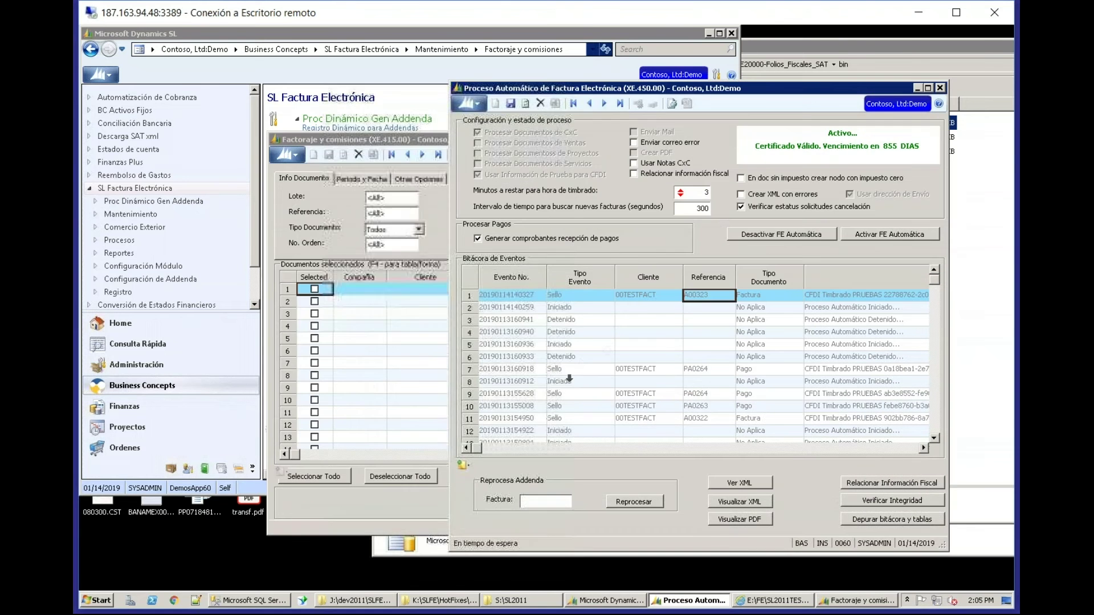
pyautogui.click(386, 139)
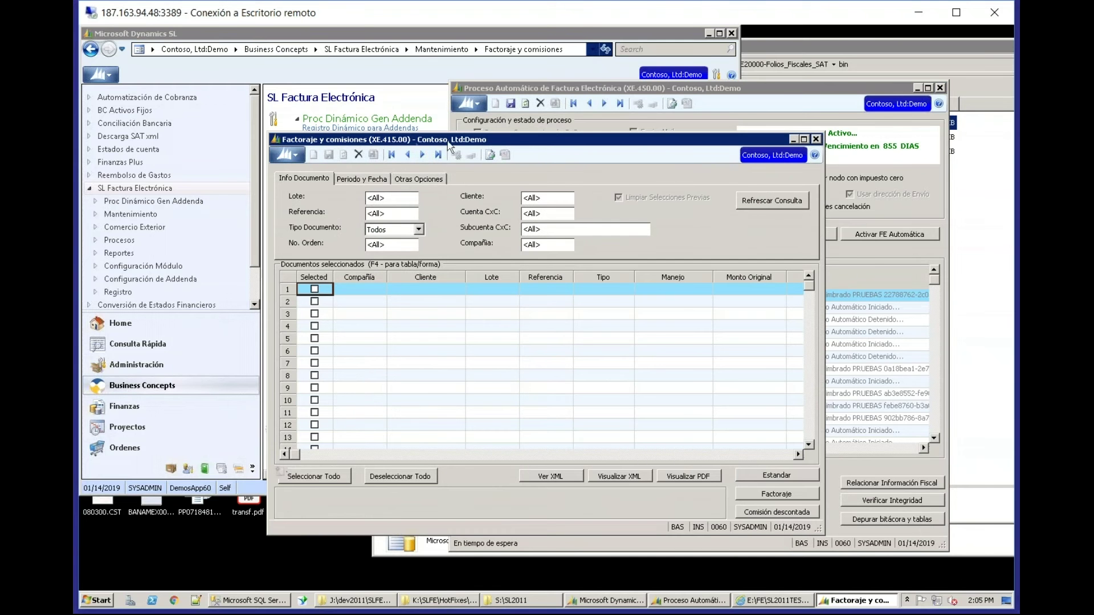
pyautogui.click(354, 76)
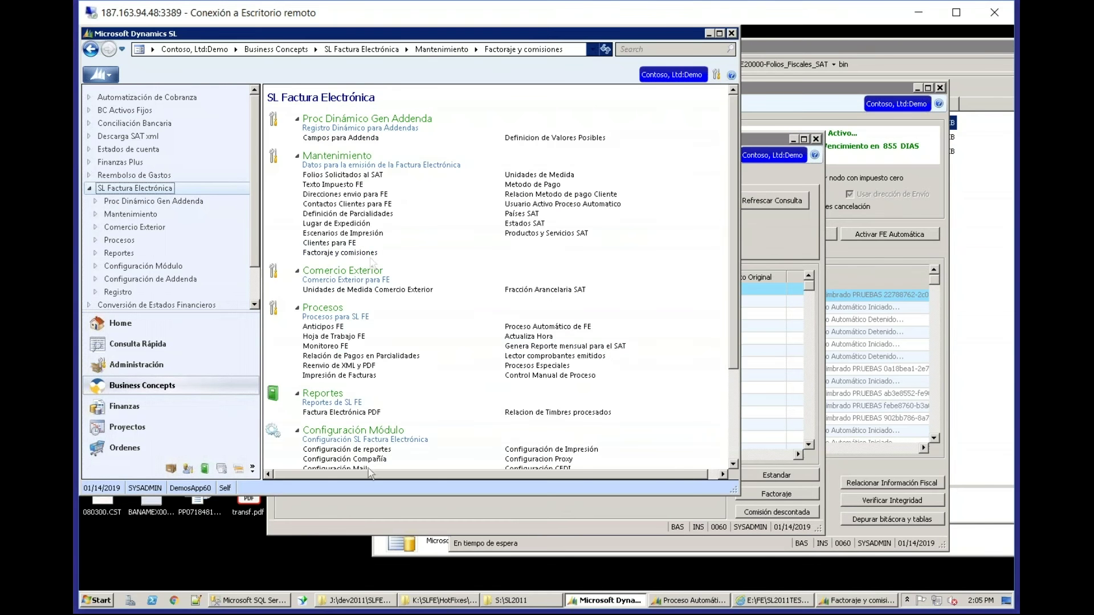
pyautogui.click(363, 522)
# Step: Filter the factoring documents by reference A00323 and refresh the query
pyautogui.click(385, 214)
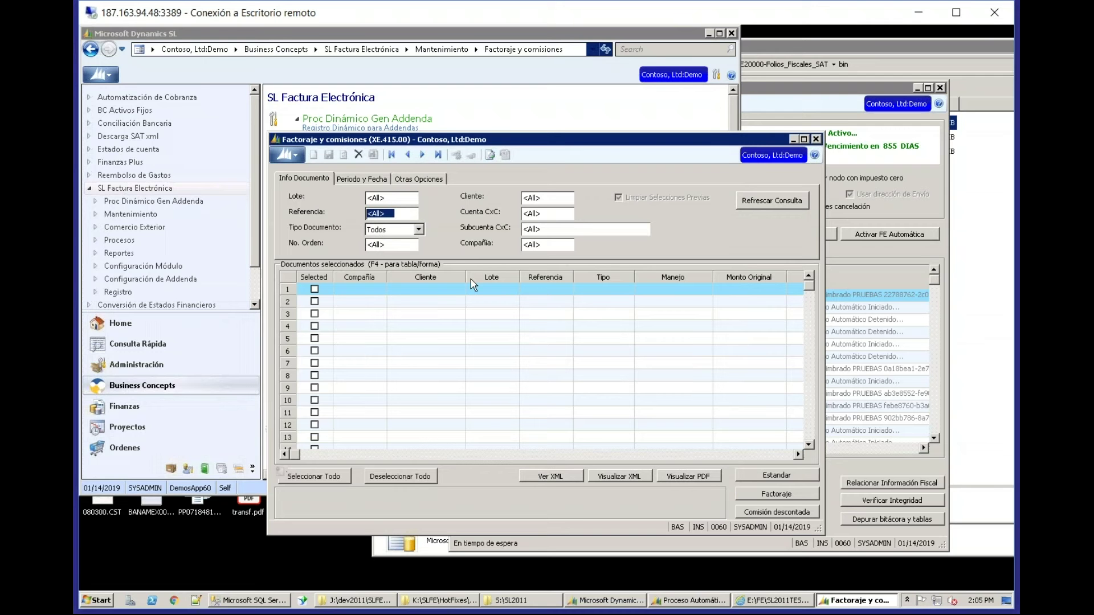
pyautogui.write('a')
pyautogui.click(805, 94)
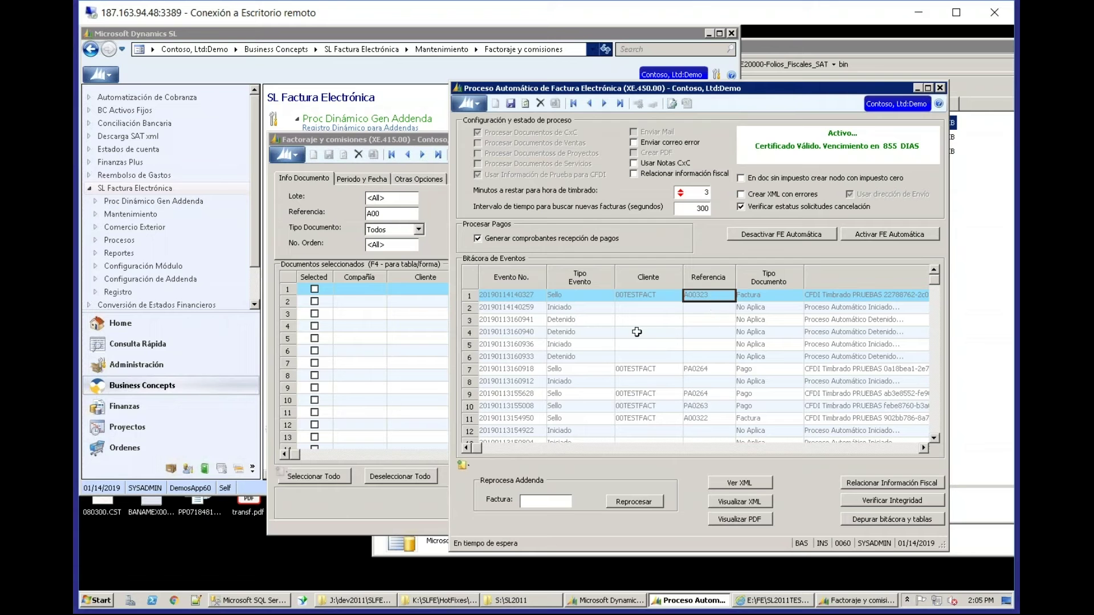
pyautogui.click(380, 215)
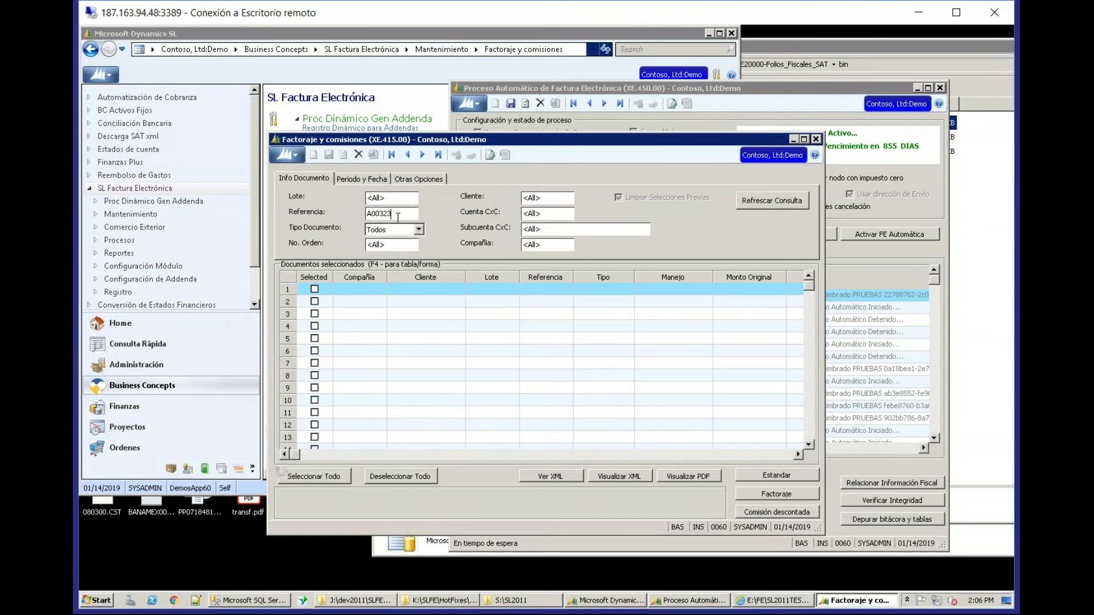
pyautogui.write('323')
pyautogui.press('Tab')
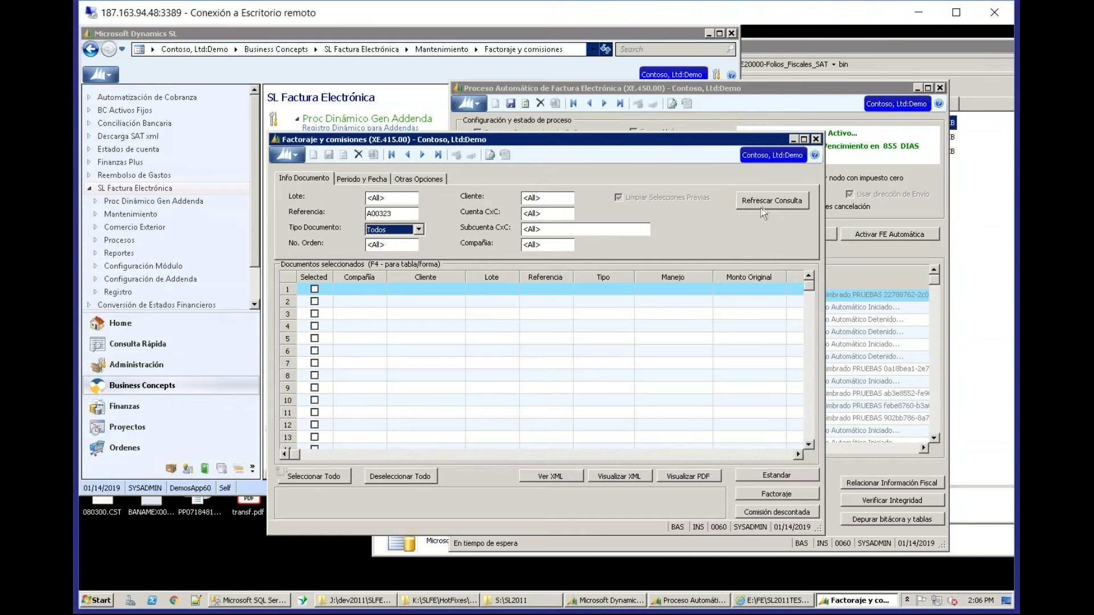
pyautogui.click(761, 209)
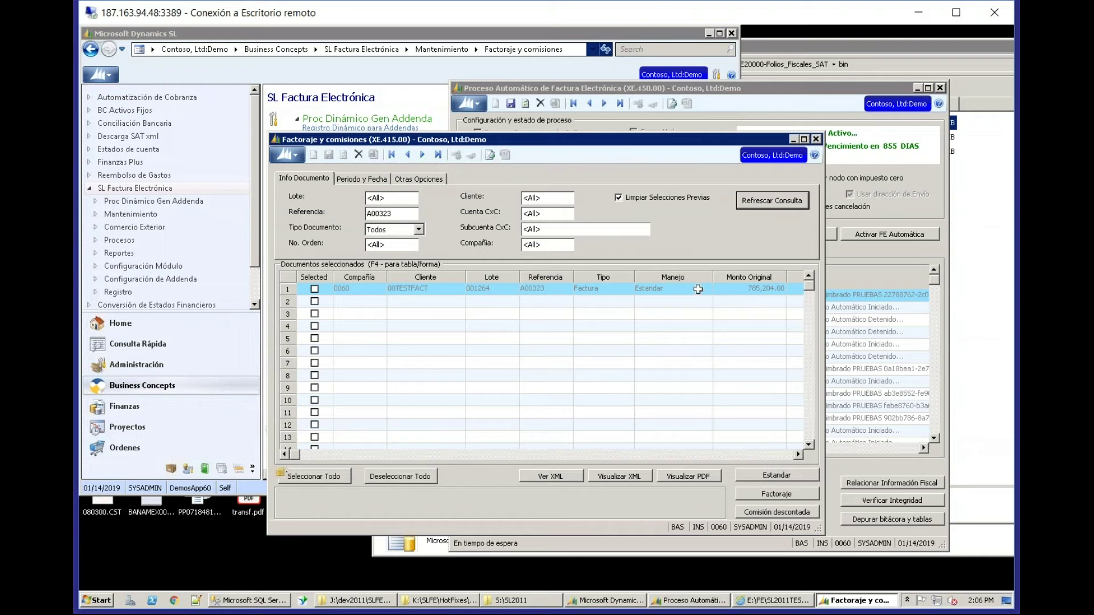
# Step: Mark invoice A00323 as selected and change its handling to Factoraje
pyautogui.click(698, 289)
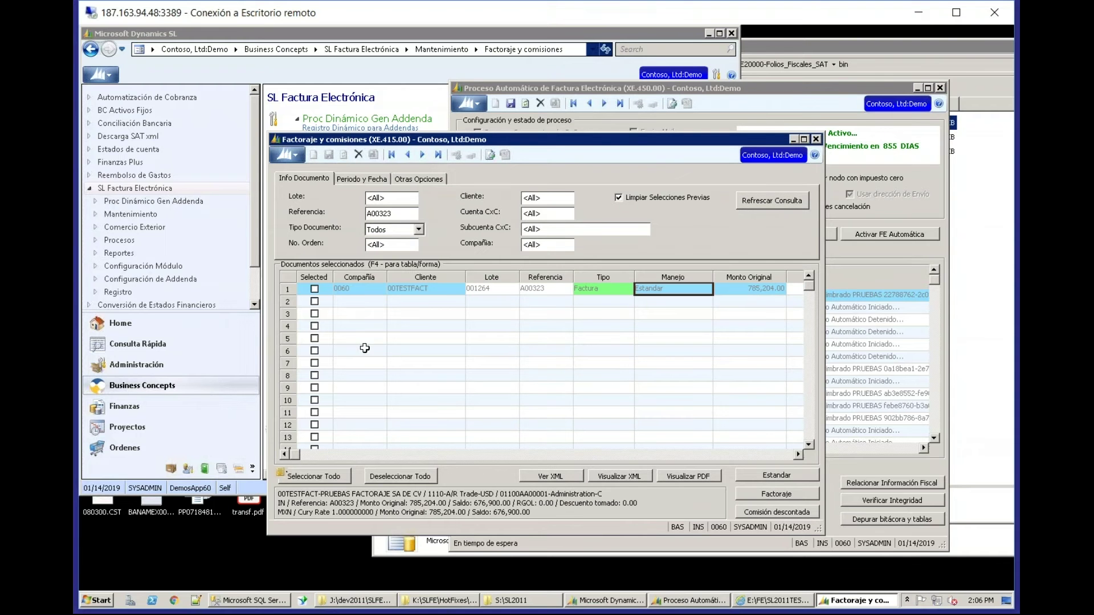
pyautogui.click(673, 276)
pyautogui.click(314, 289)
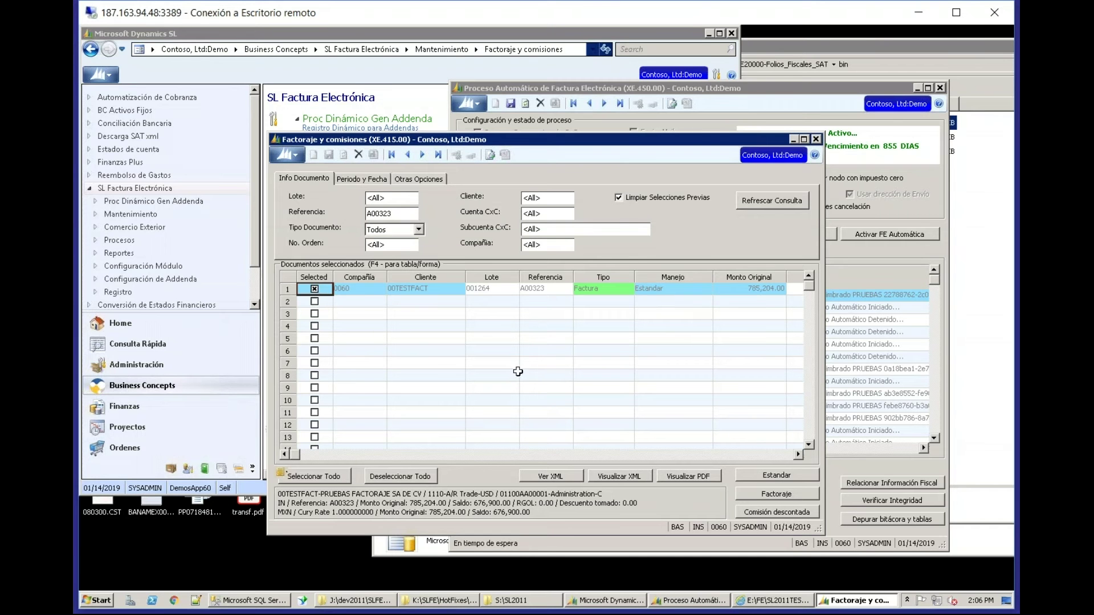
pyautogui.click(784, 498)
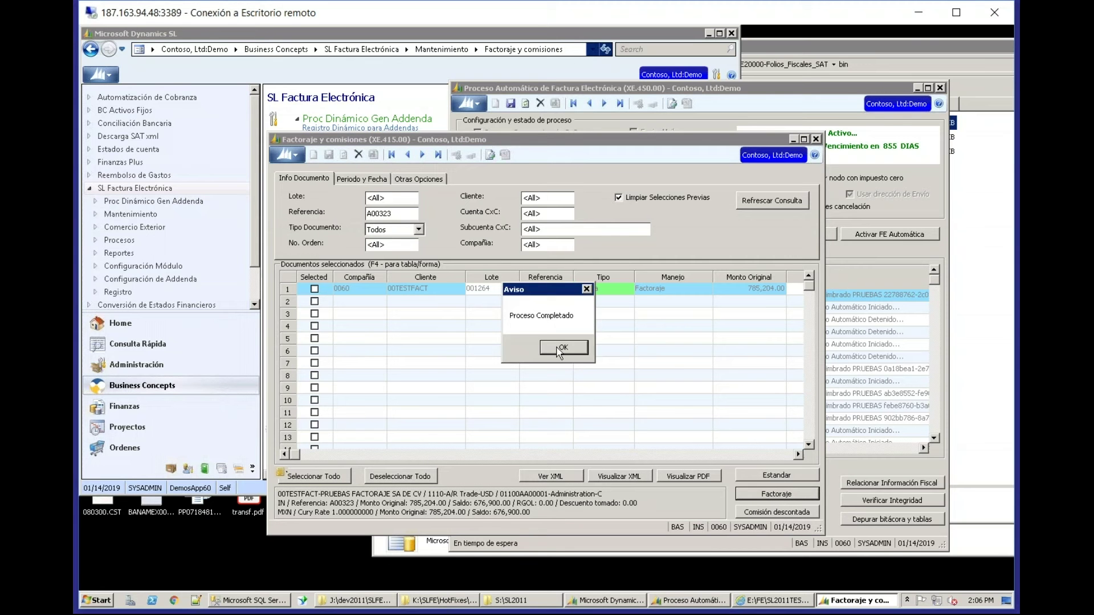
pyautogui.click(559, 348)
pyautogui.click(670, 291)
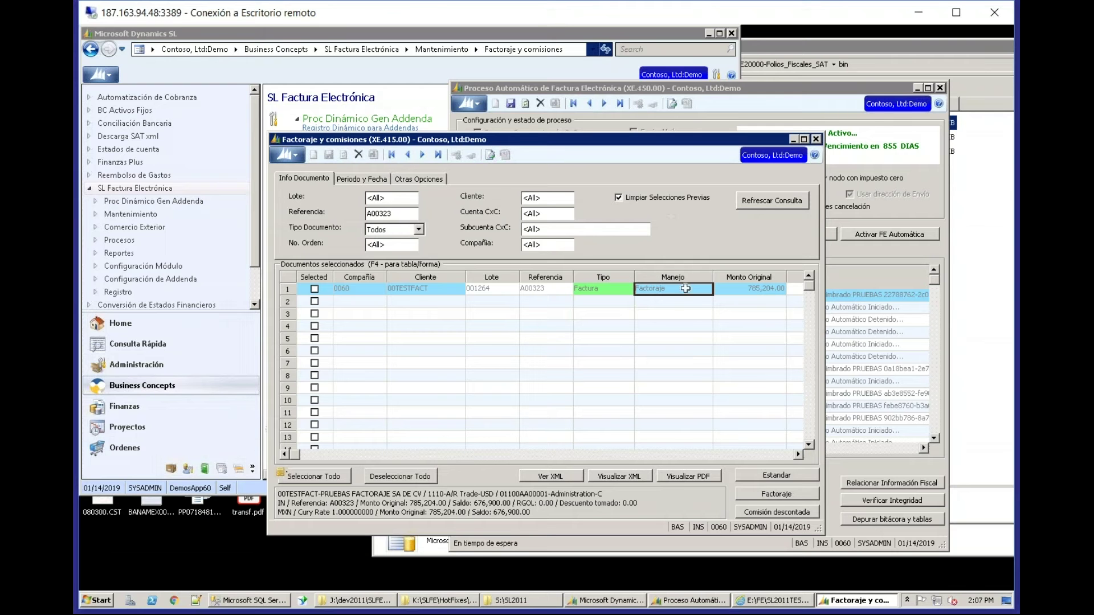
# Step: Close the Factoraje y comisiones screen and open Aplicar Pagos y Notas in the Finanzas accounts receivable module
pyautogui.click(817, 140)
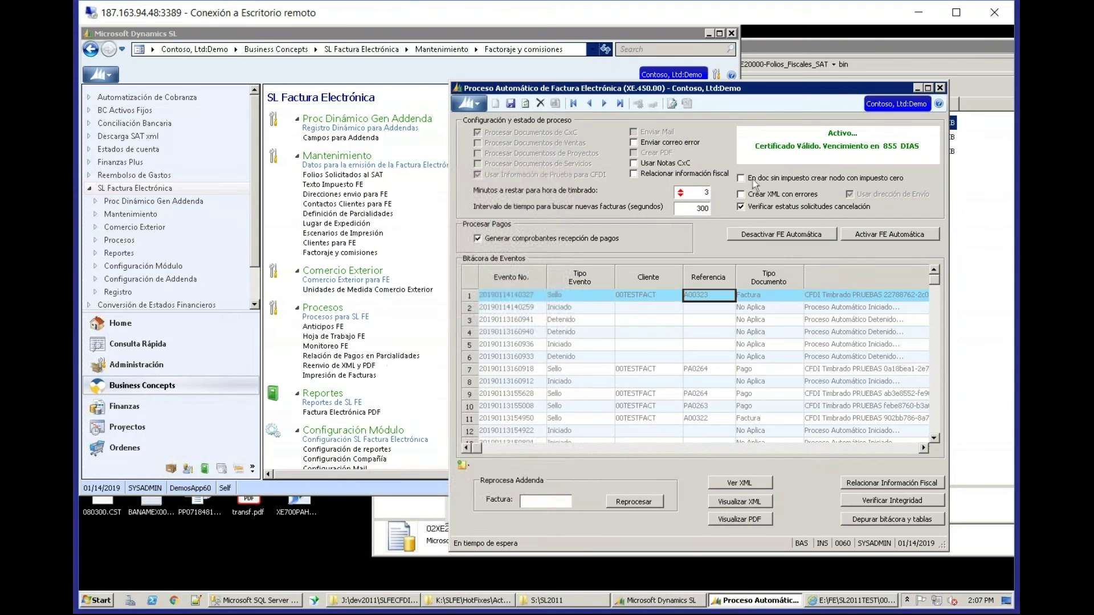
pyautogui.click(387, 75)
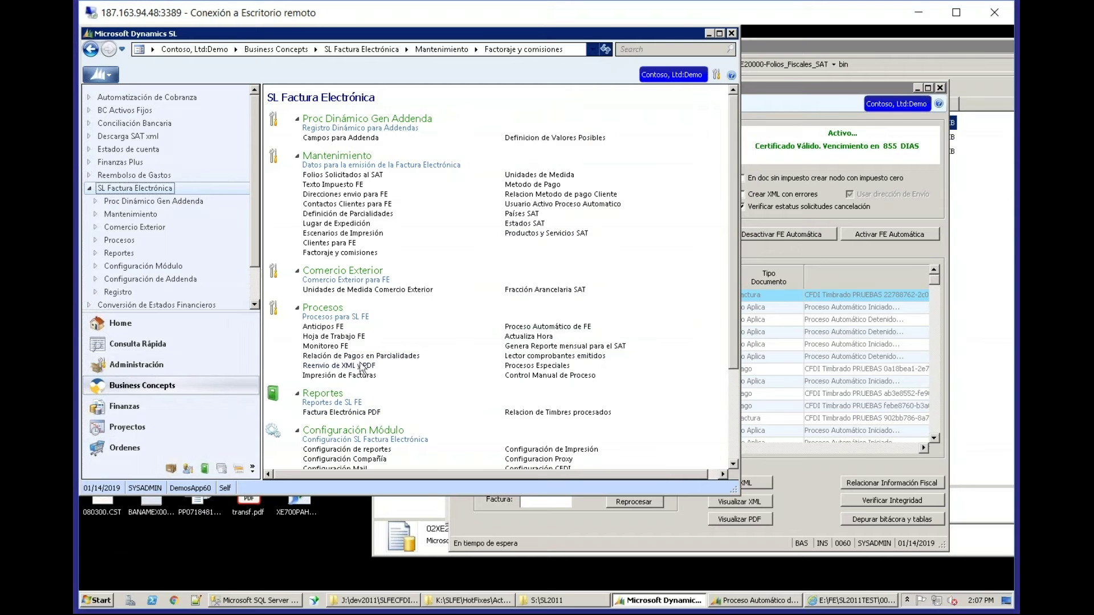
pyautogui.click(131, 407)
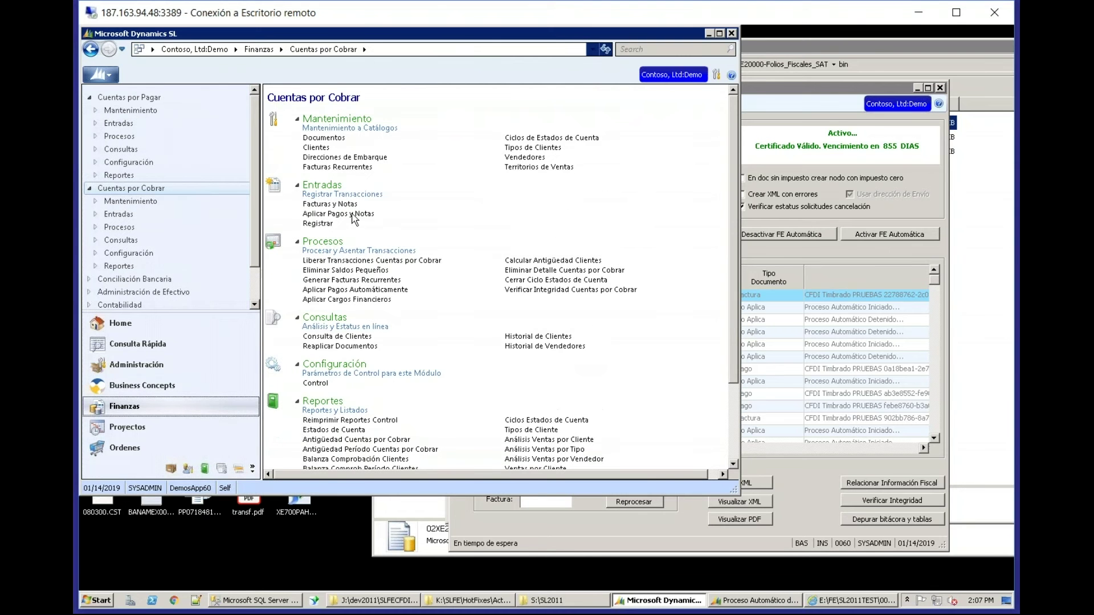
pyautogui.click(357, 215)
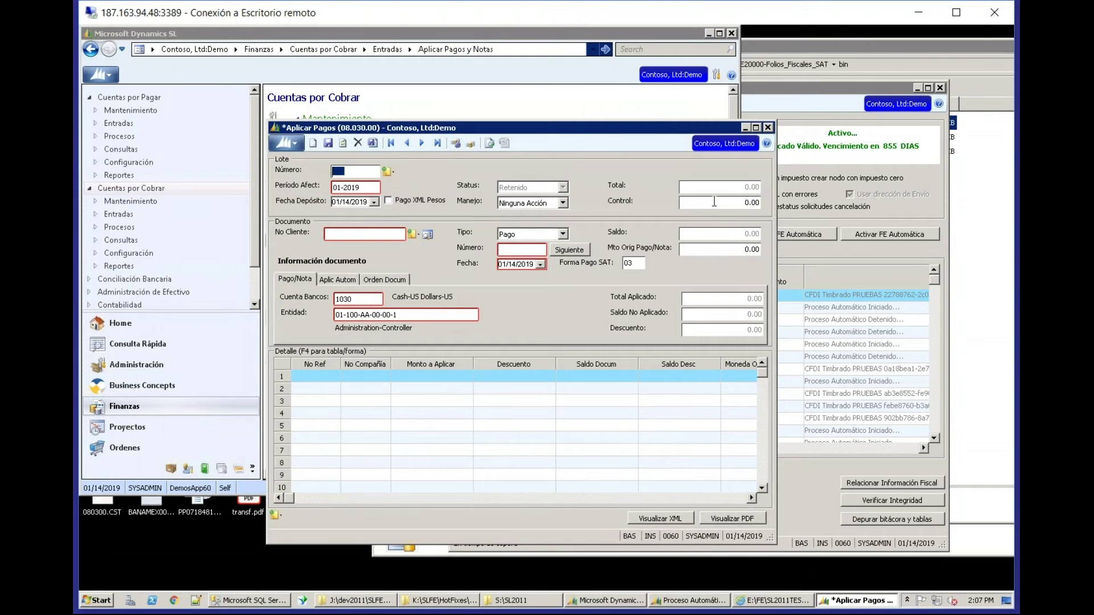
# Step: Enter the test customer's ID on the payment document and assign the next available payment number
pyautogui.click(372, 234)
pyautogui.write('00TESTFACT')
pyautogui.press('Tab')
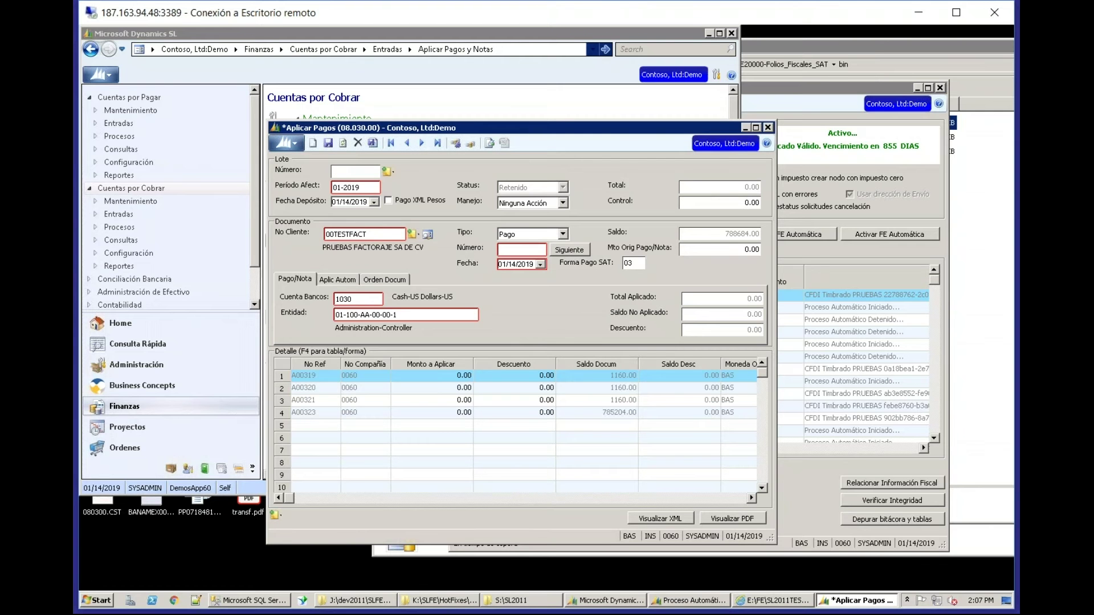
pyautogui.click(515, 250)
pyautogui.click(563, 253)
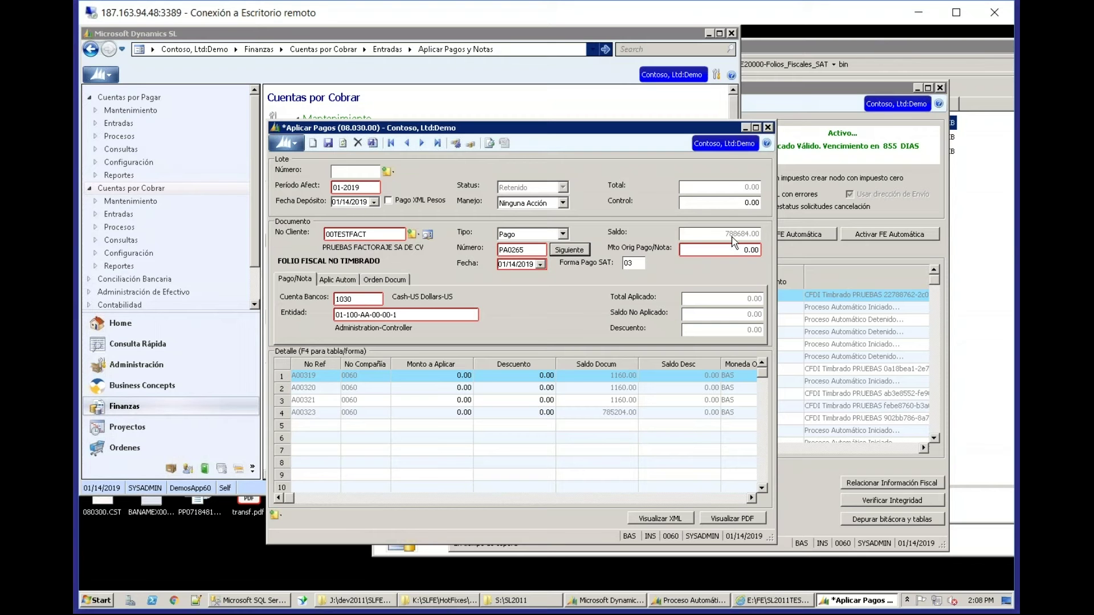
# Step: Set both the payment's original amount and the batch control total to 760000
pyautogui.click(743, 249)
pyautogui.click(747, 250)
pyautogui.write('76000')
pyautogui.click(737, 204)
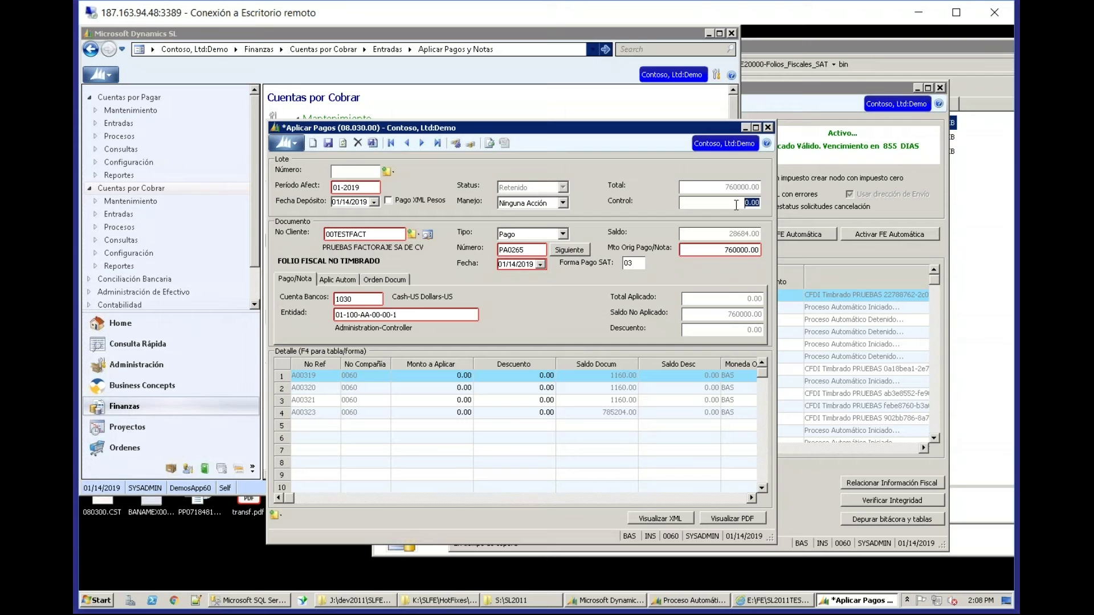
pyautogui.write('760000')
pyautogui.press('Tab')
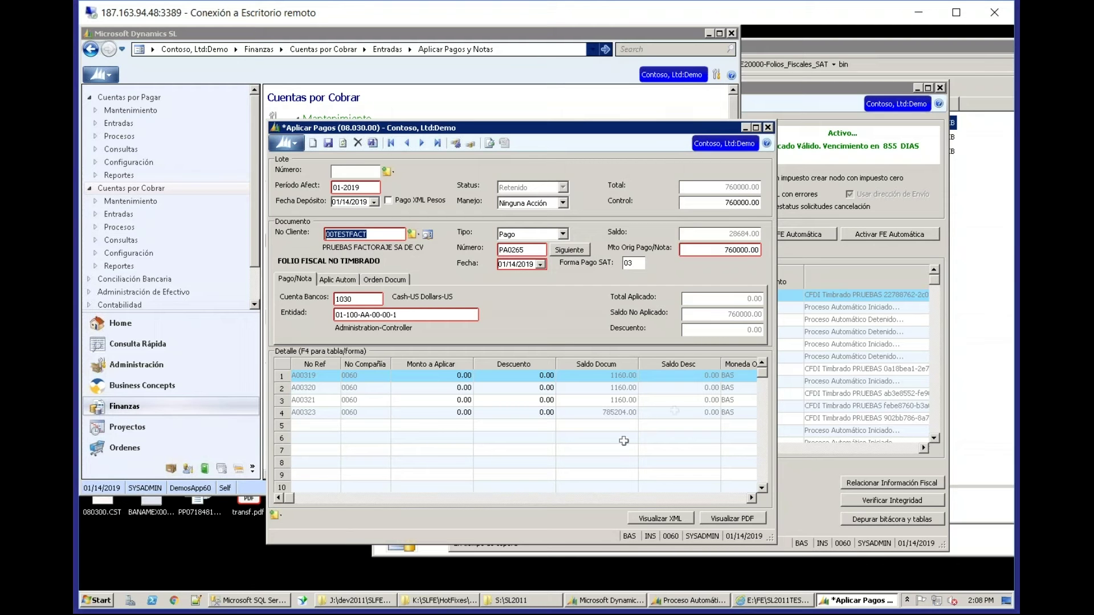
# Step: Apply 760000 of the payment to invoice A00323 and save the batch
pyautogui.click(442, 412)
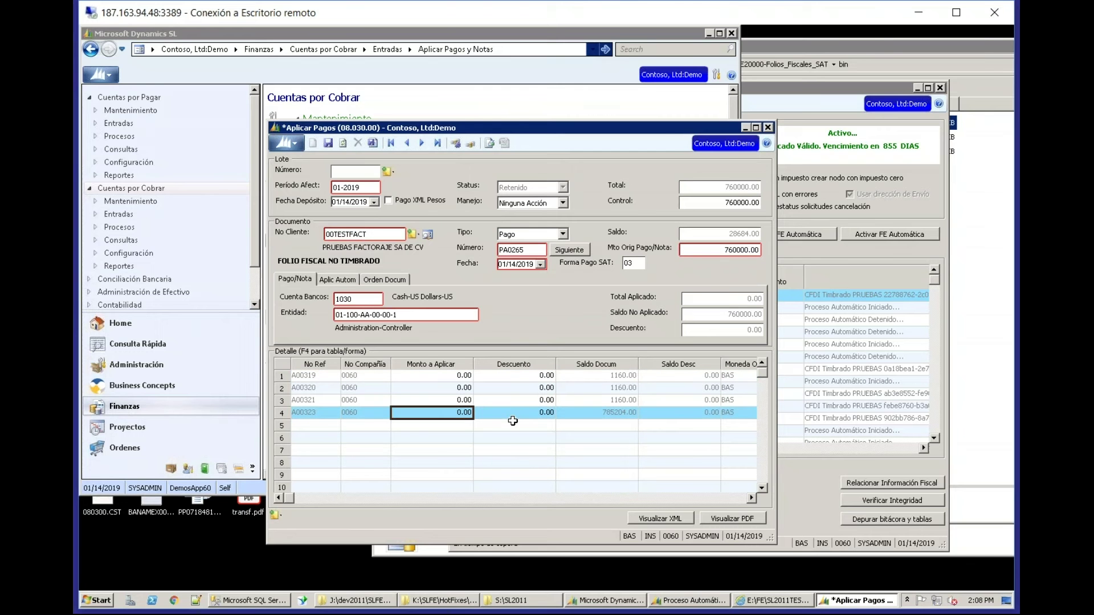
pyautogui.write('76000')
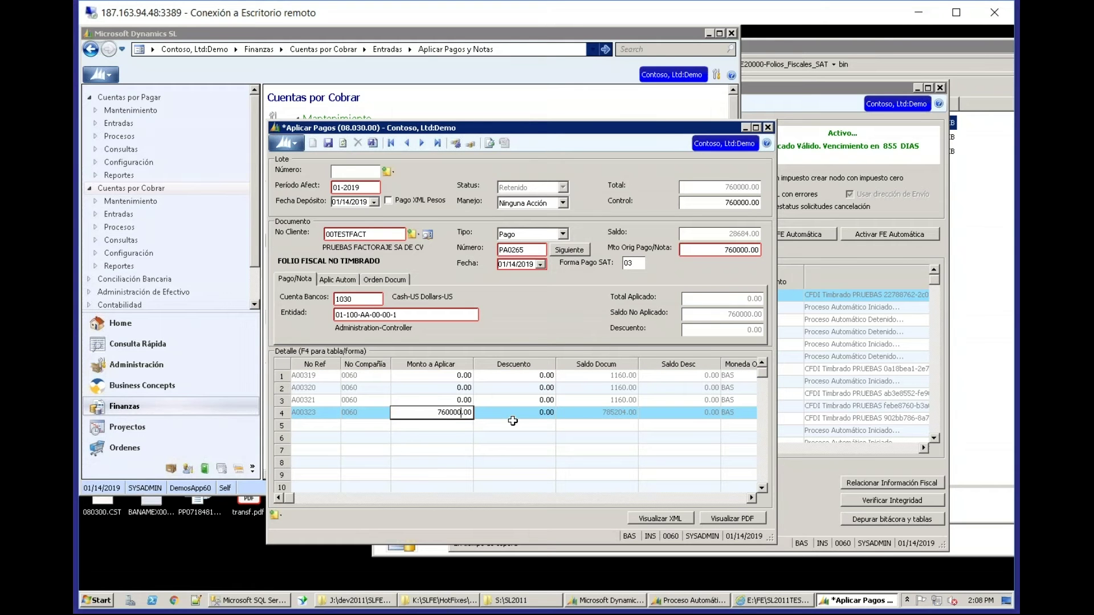
pyautogui.press('Tab')
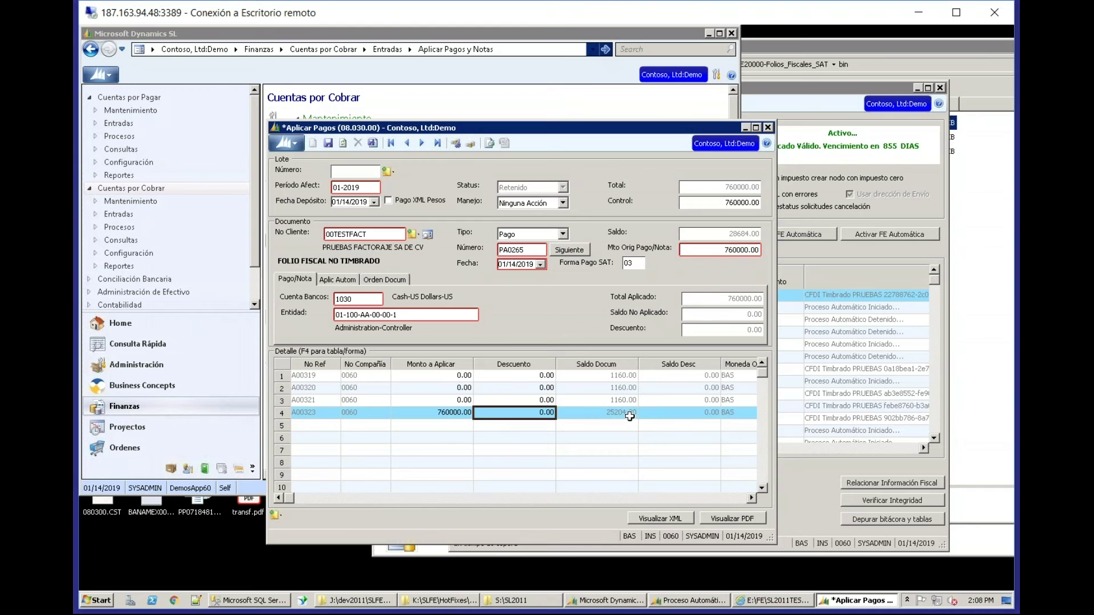
pyautogui.click(631, 414)
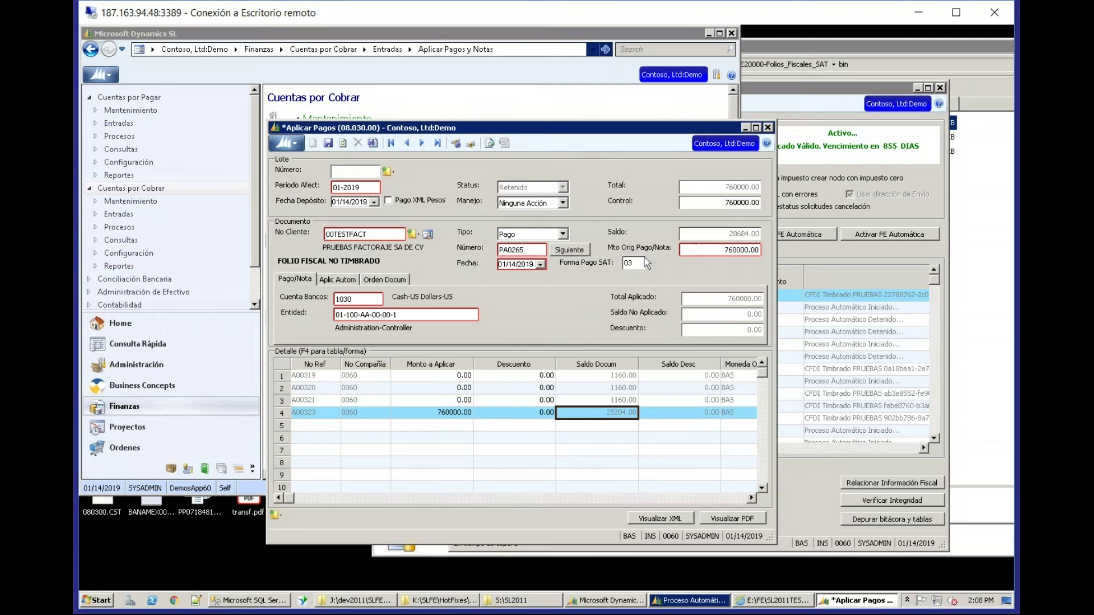
pyautogui.click(709, 250)
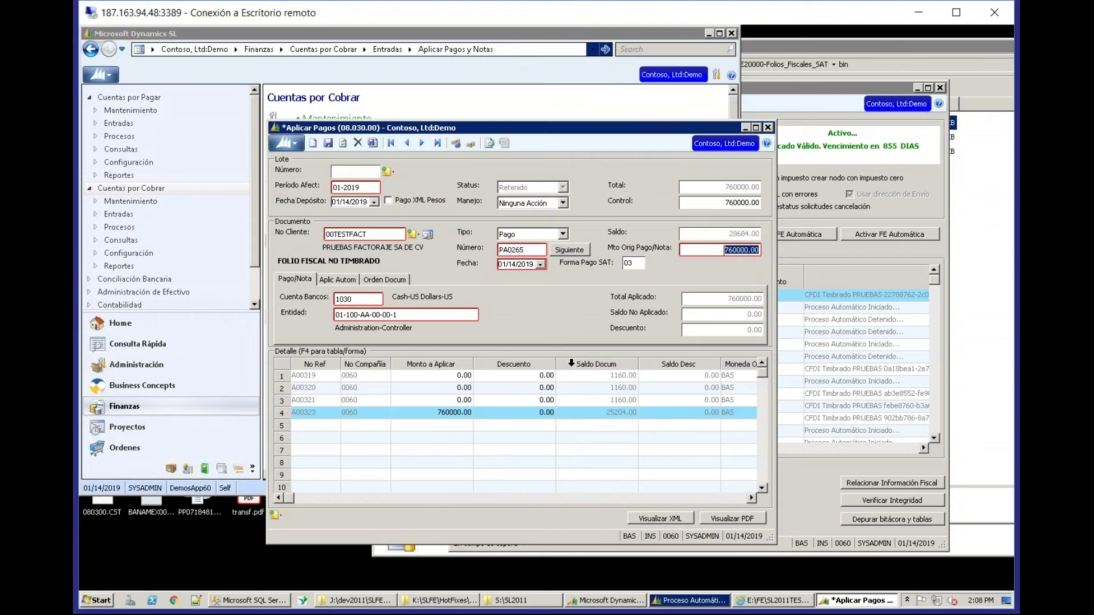
pyautogui.click(459, 414)
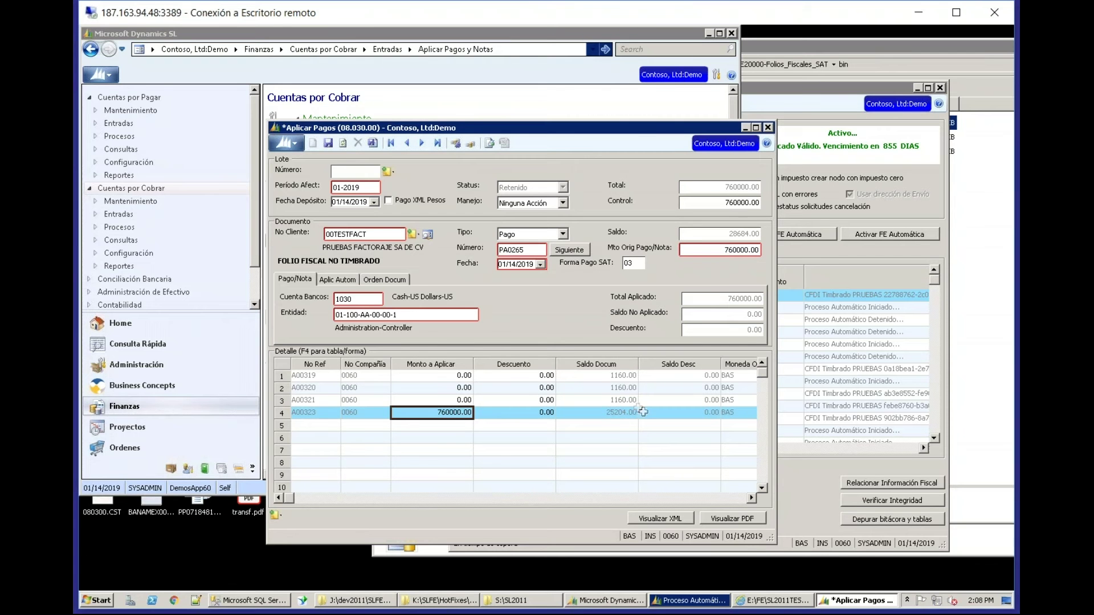
pyautogui.click(328, 143)
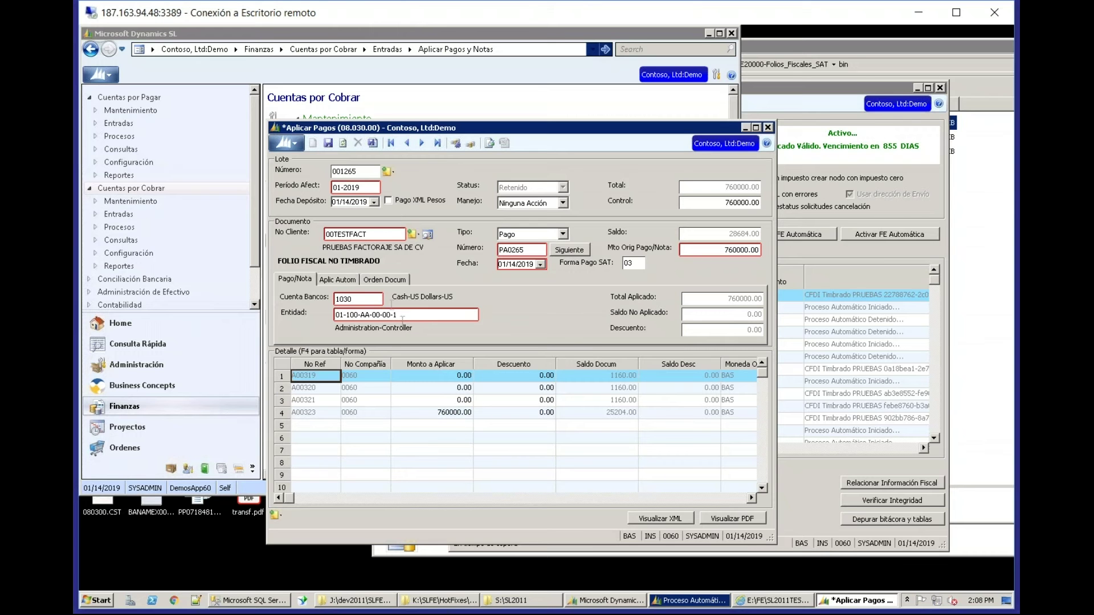
# Step: Set the payment batch's handling to Liberar Ahora, close Aplicar Pagos to release it, and dismiss the process status
pyautogui.doubleClick(370, 235)
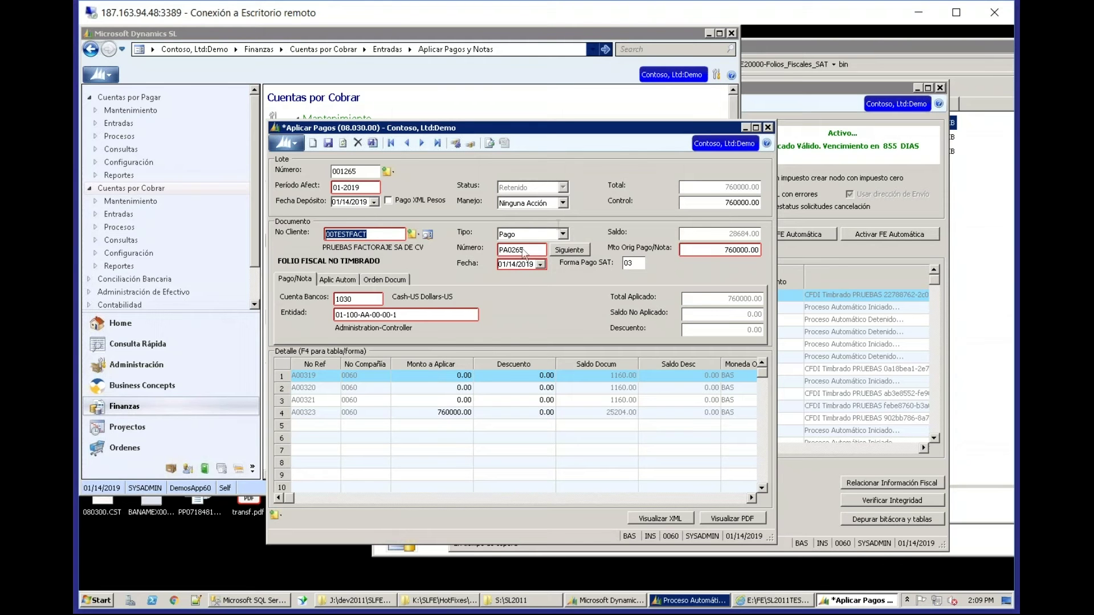
pyautogui.click(562, 203)
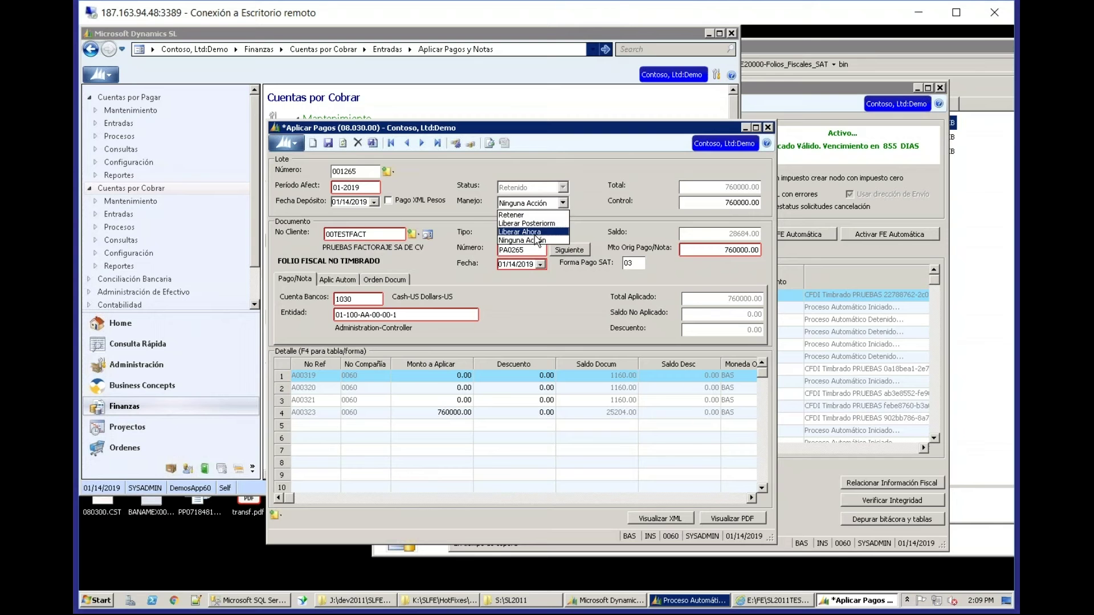
pyautogui.click(537, 233)
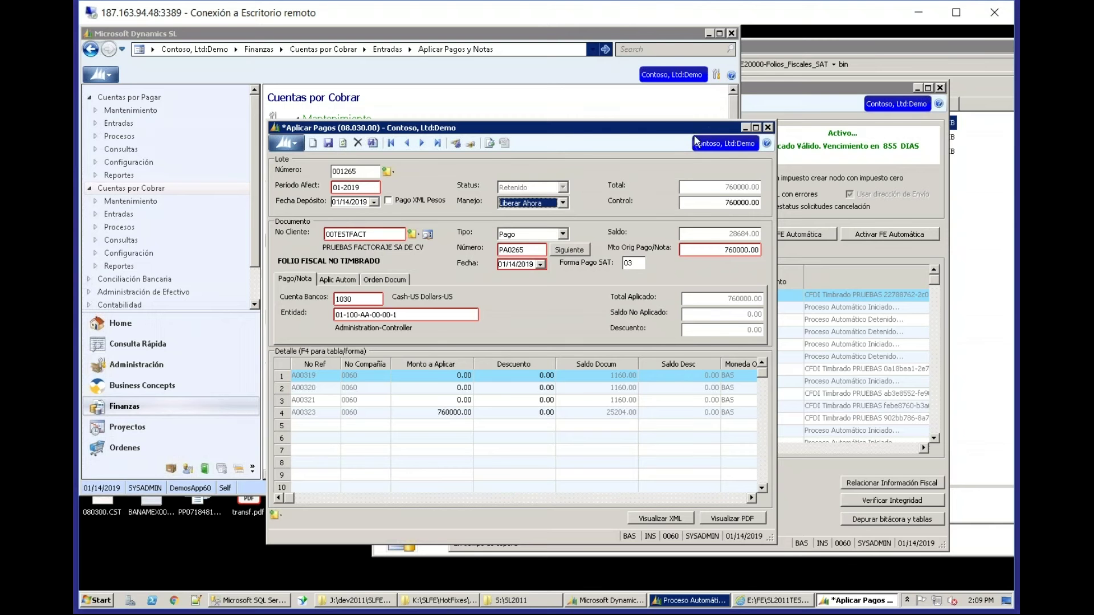
pyautogui.click(768, 128)
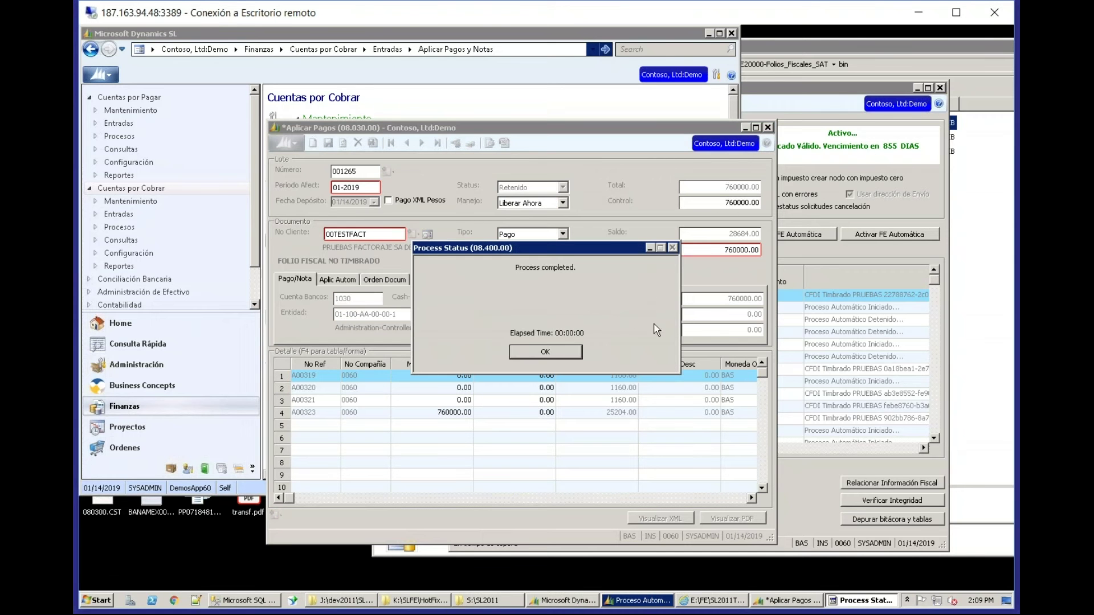
pyautogui.click(563, 353)
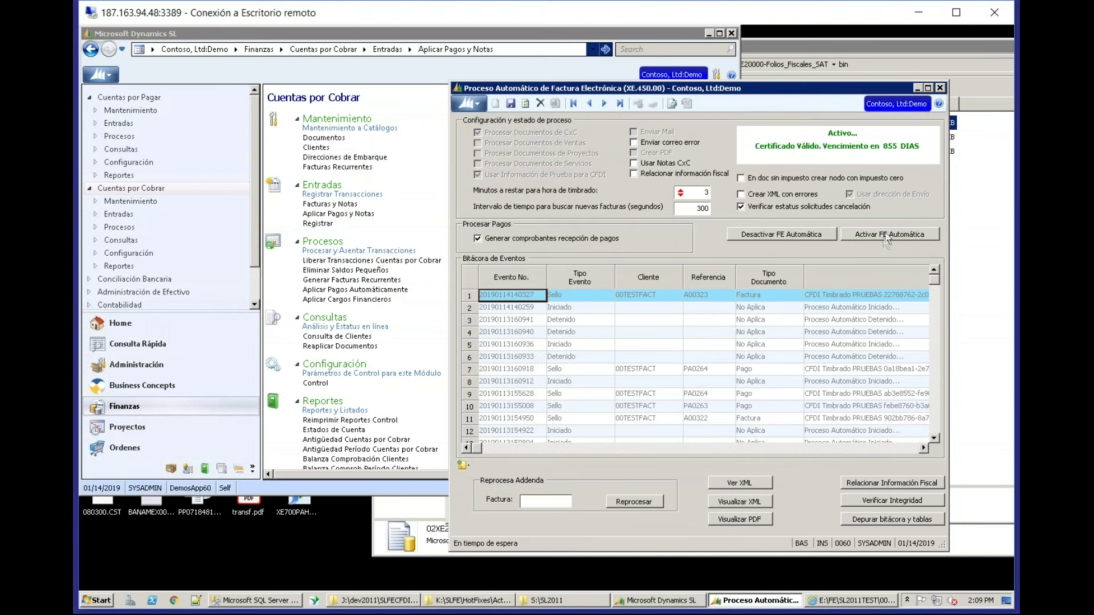
# Step: Activate the automatic electronic invoicing process and open Control Manual de Proceso in SL Factura Electrónica
pyautogui.click(887, 239)
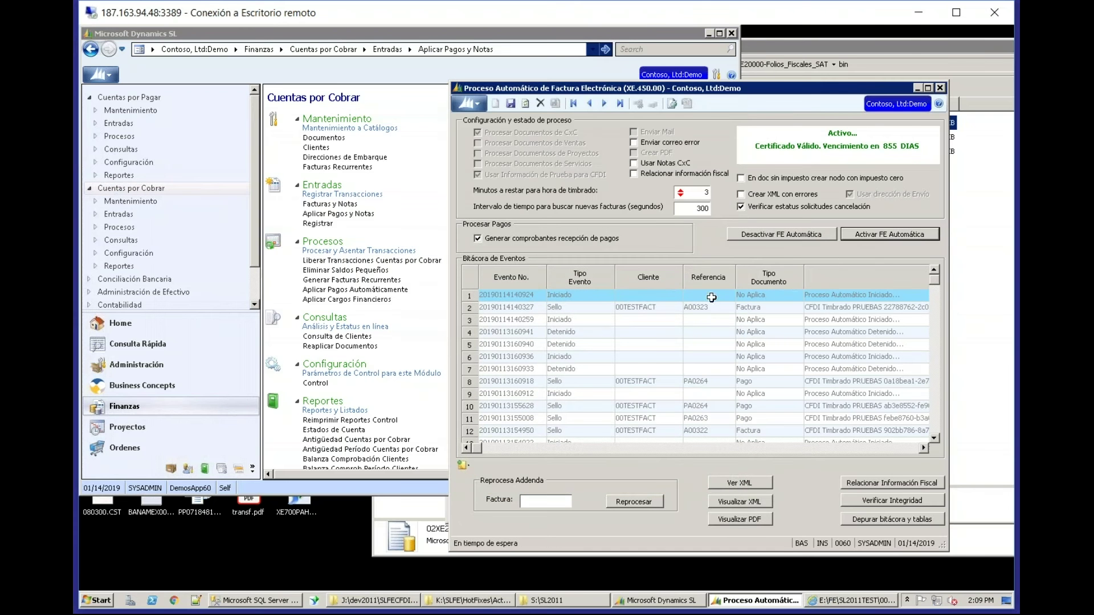
pyautogui.click(419, 71)
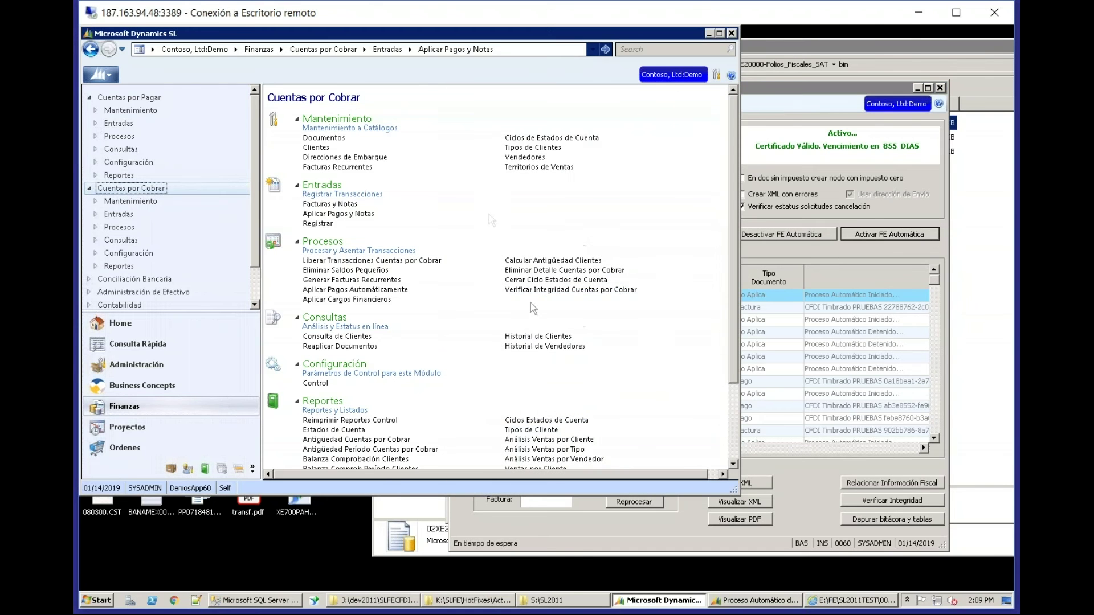
pyautogui.click(117, 386)
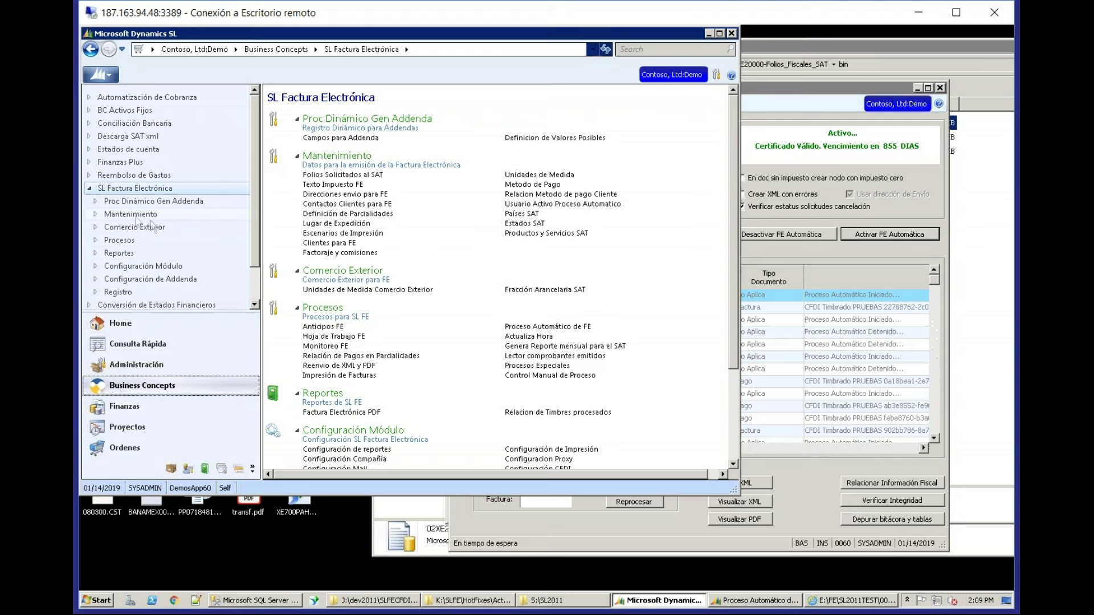
pyautogui.click(534, 377)
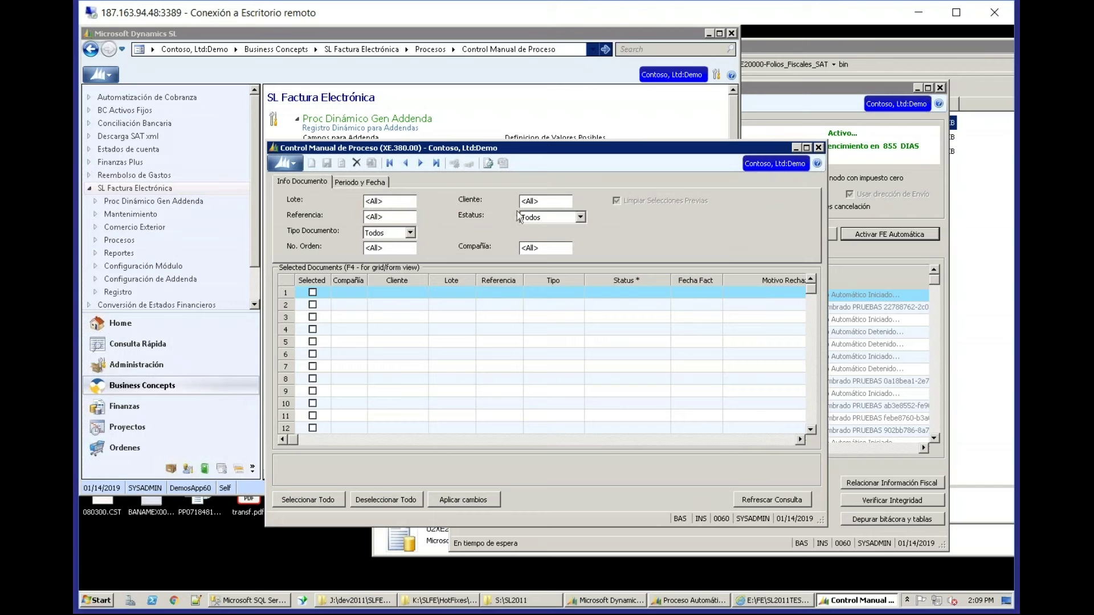
# Step: Filter the manual process control by the test customer's ID and document type Pago, and refresh the query
pyautogui.click(546, 202)
pyautogui.write('00TESTFACT')
pyautogui.press('Tab')
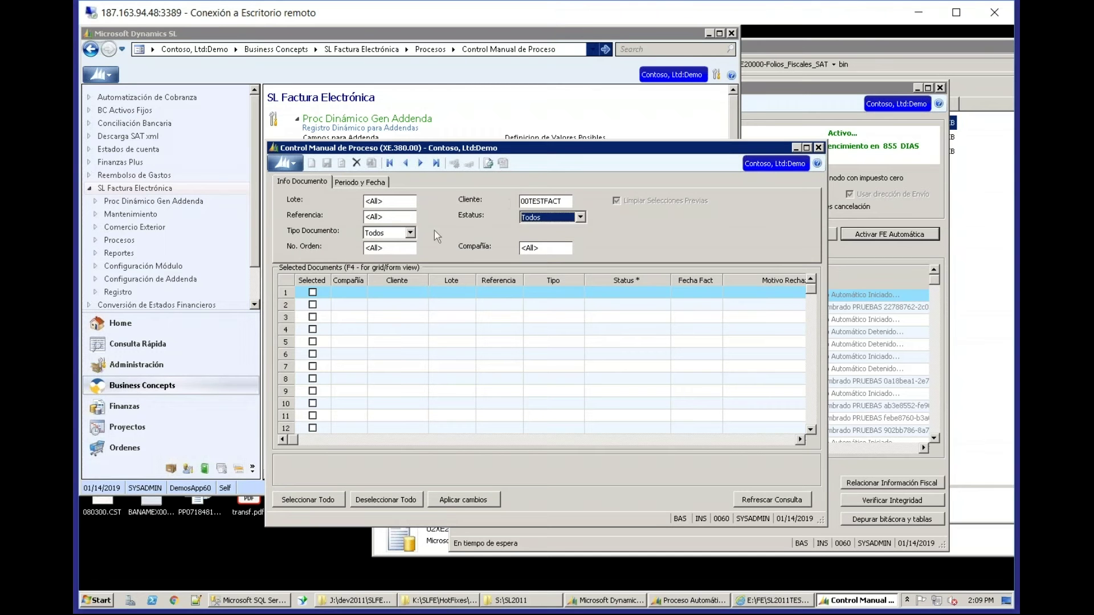
pyautogui.click(410, 233)
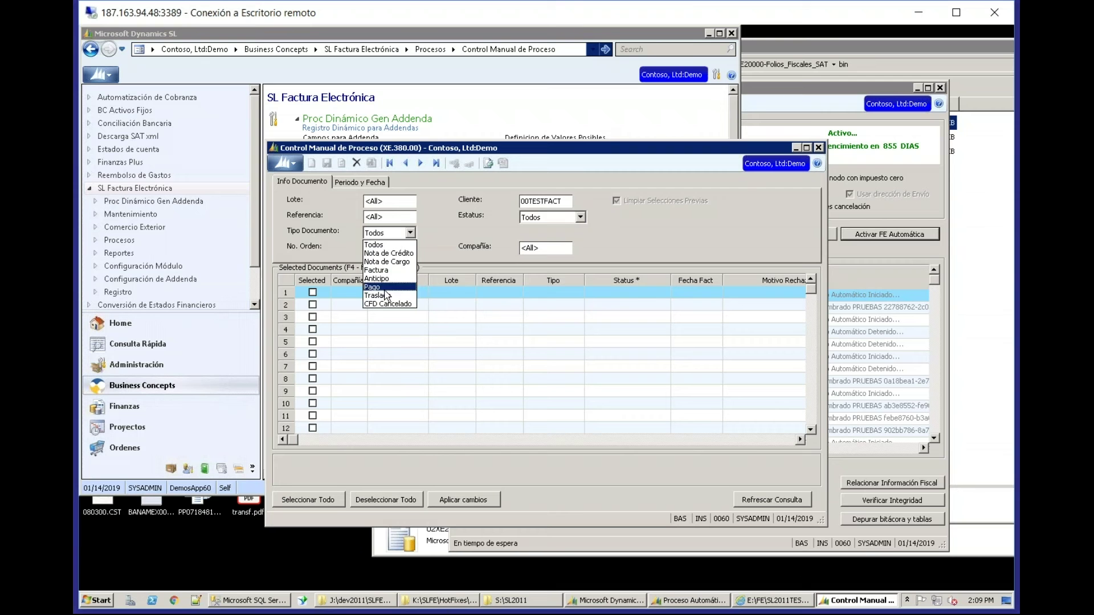
pyautogui.click(385, 290)
pyautogui.press('Tab')
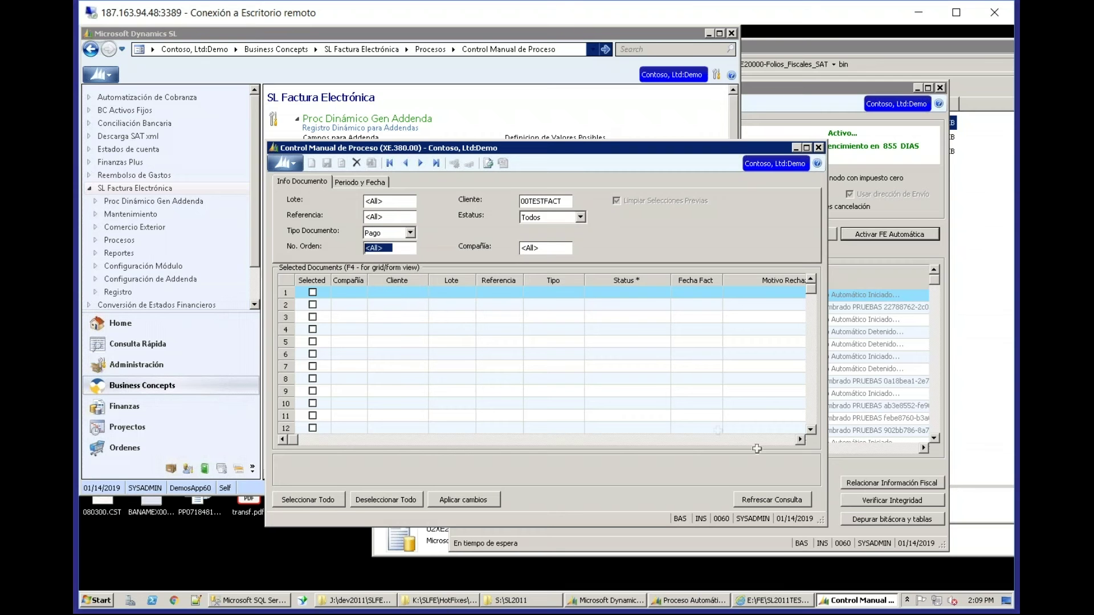
pyautogui.click(769, 501)
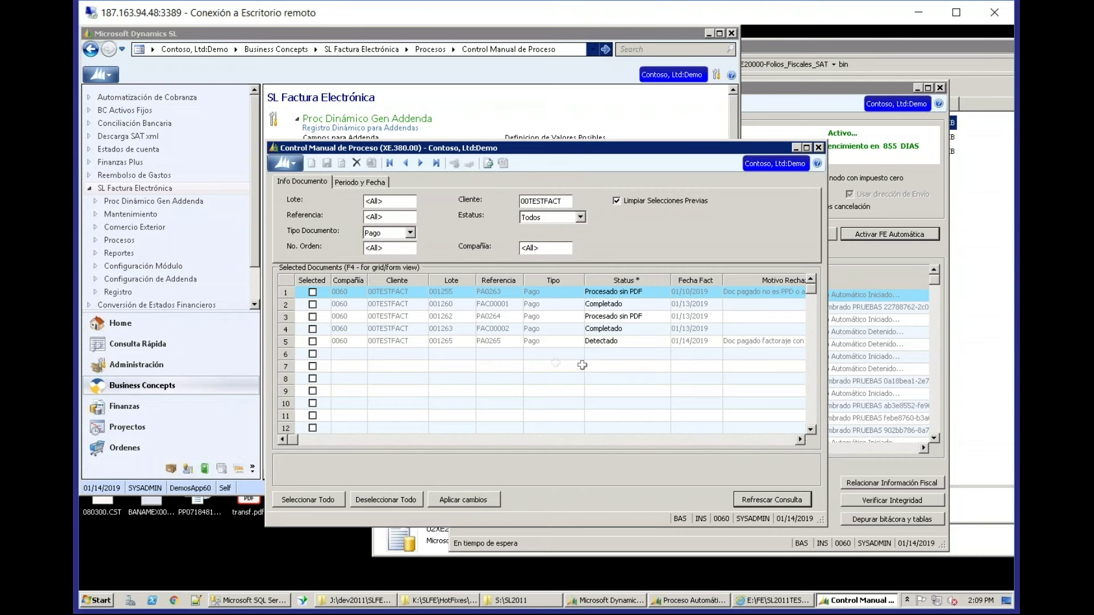
# Step: Examine the status, rejection reason, CFDI control and original amount of payment PA0265
pyautogui.click(604, 342)
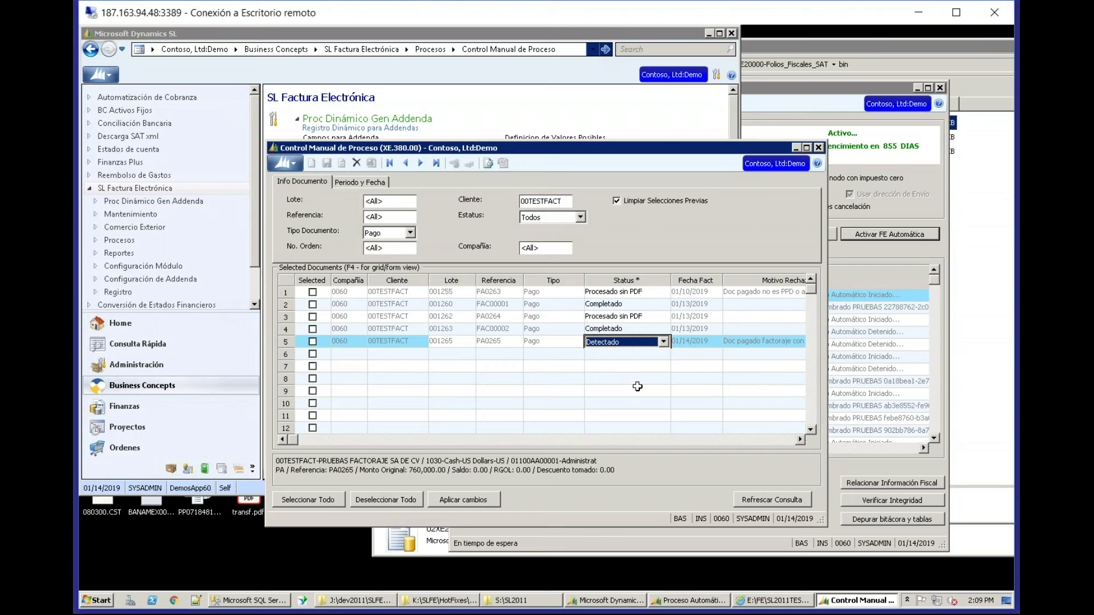
pyautogui.press('Tab')
pyautogui.press('Tab')
pyautogui.press('Tab')
pyautogui.press('Tab')
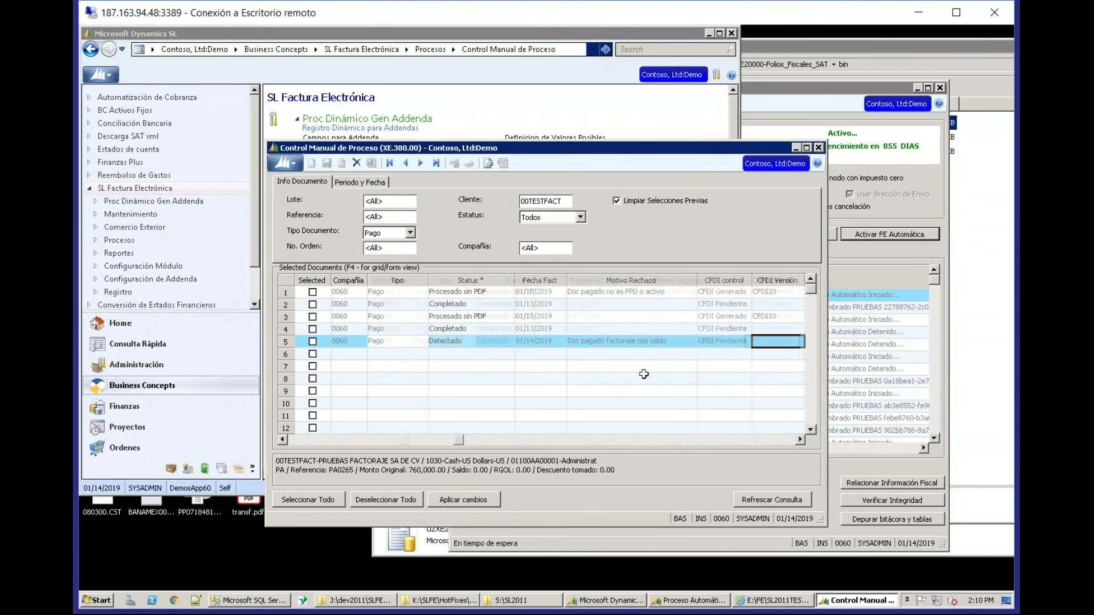
pyautogui.press('Tab')
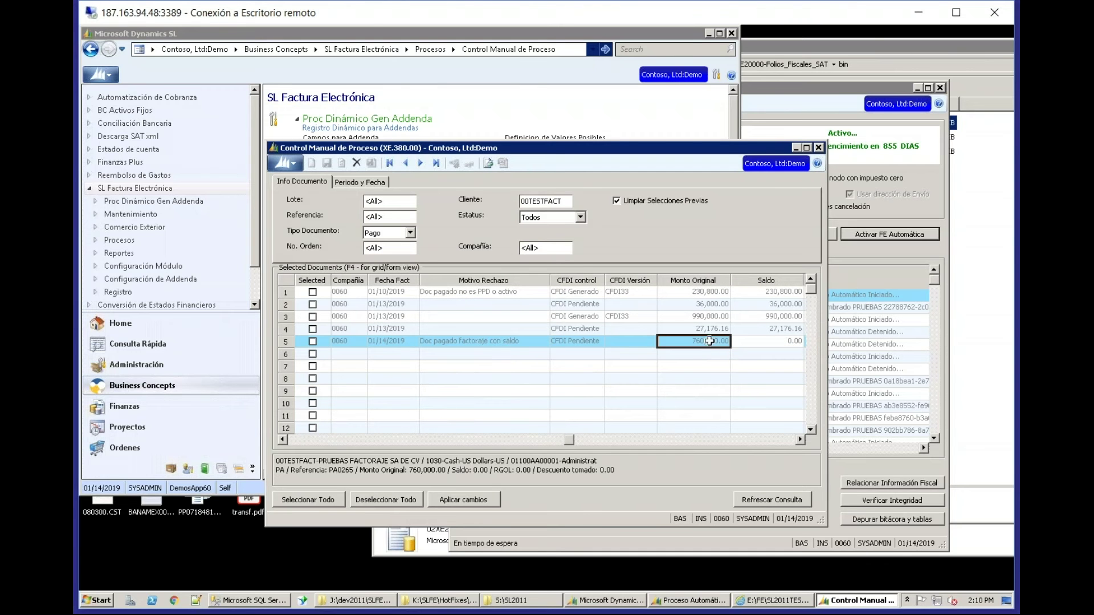
pyautogui.click(291, 441)
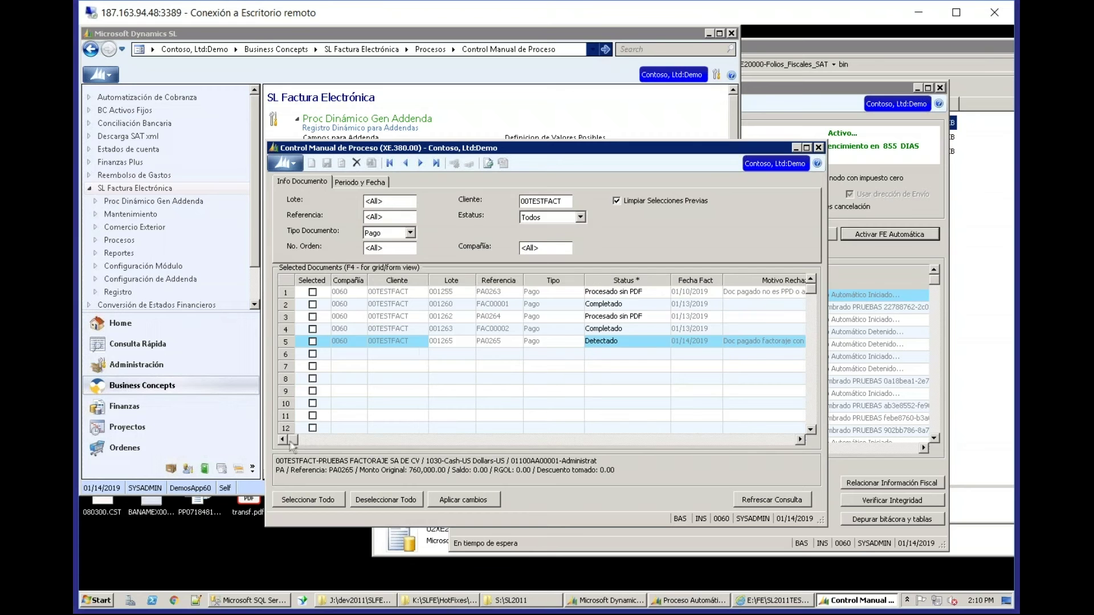
pyautogui.click(739, 342)
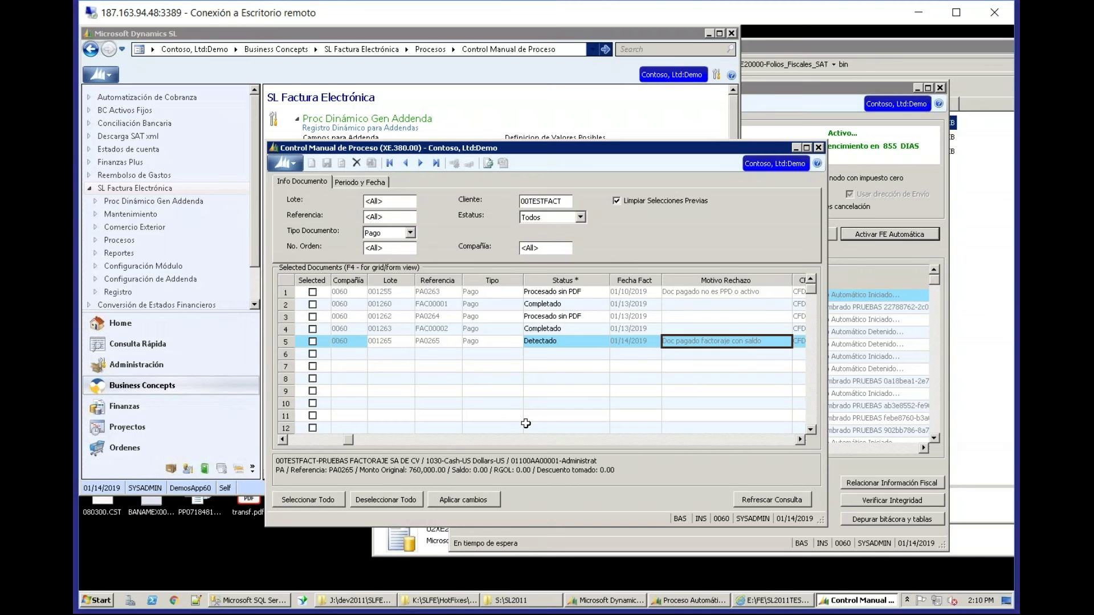
# Step: Open a new Aplicar Pagos y Notas screen from Cuentas por Cobrar in the Finanzas module
pyautogui.click(450, 86)
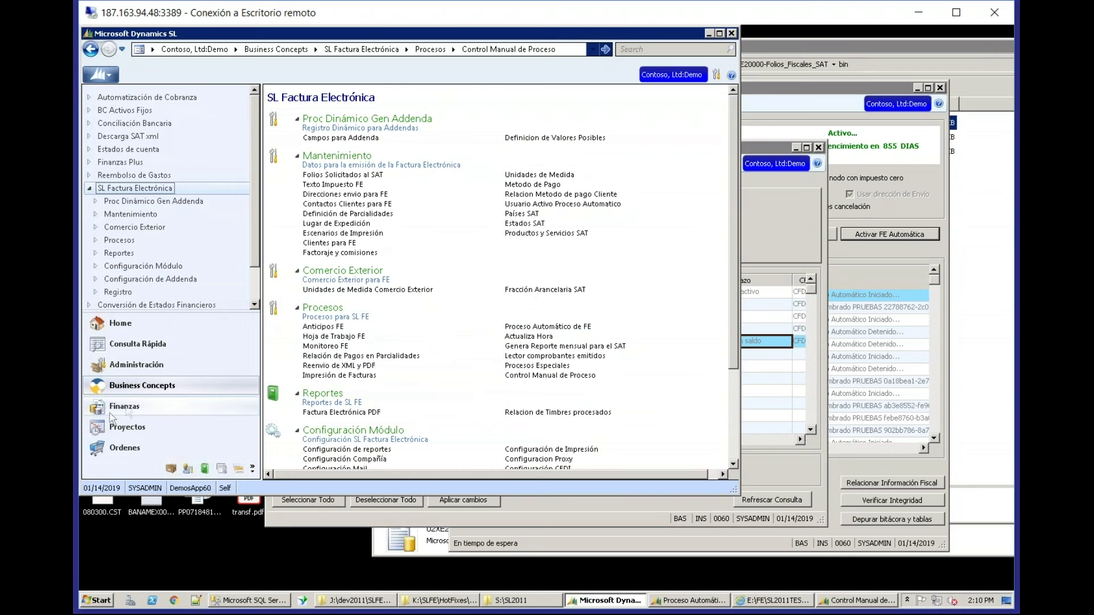
pyautogui.click(124, 406)
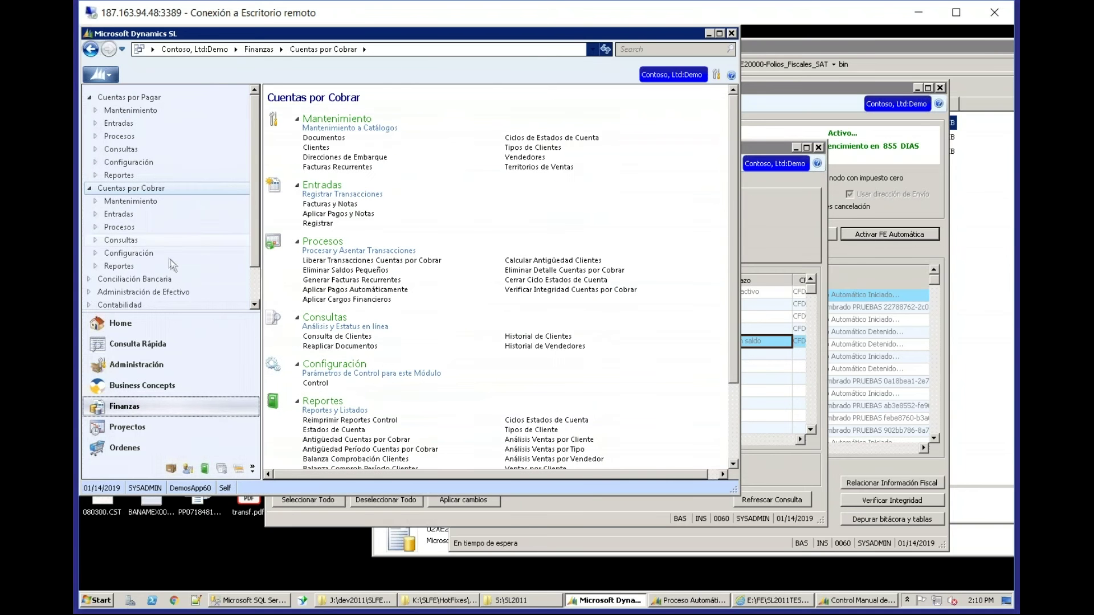
pyautogui.click(338, 214)
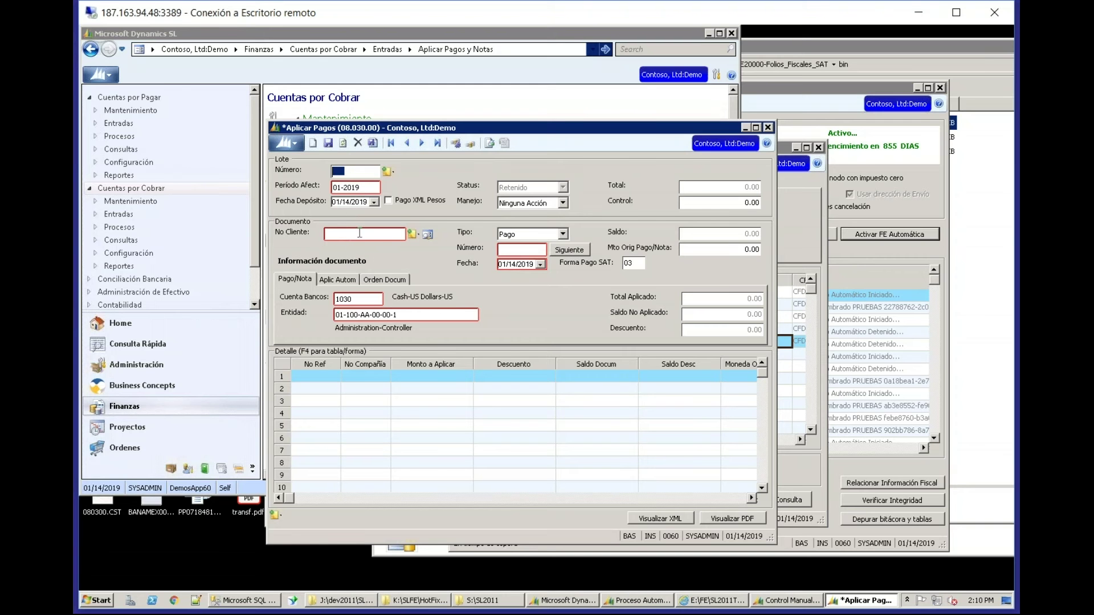
pyautogui.click(362, 234)
pyautogui.write('OO')
pyautogui.press('BackSpace')
pyautogui.press('BackSpace')
pyautogui.write('00TESTT')
pyautogui.press('Tab')
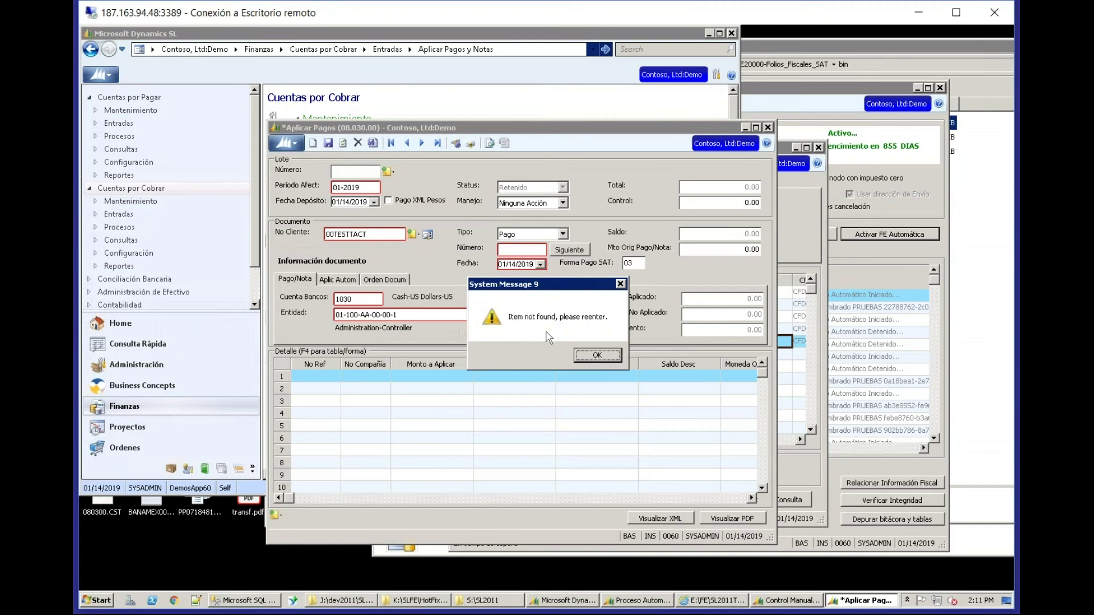
pyautogui.click(593, 357)
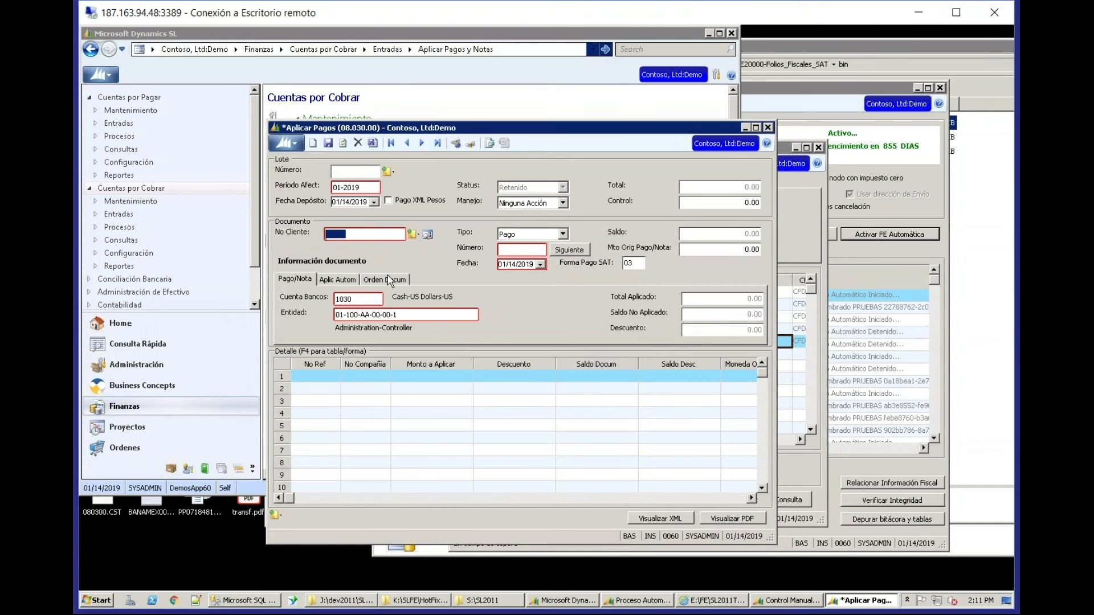
# Step: Enter the test customer's ID on the new payment document and move the Aplicar Pagos window clear of the module navigation
pyautogui.write('00')
pyautogui.write('TESTFACT')
pyautogui.press('Tab')
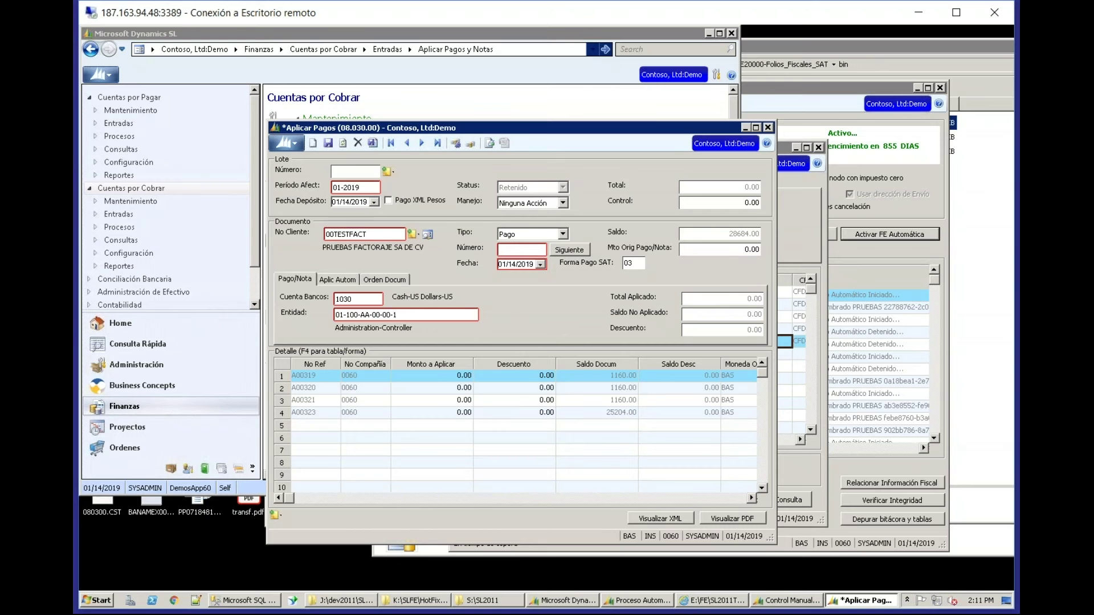
pyautogui.click(372, 234)
pyautogui.moveTo(556, 128); pyautogui.dragTo(691, 155)
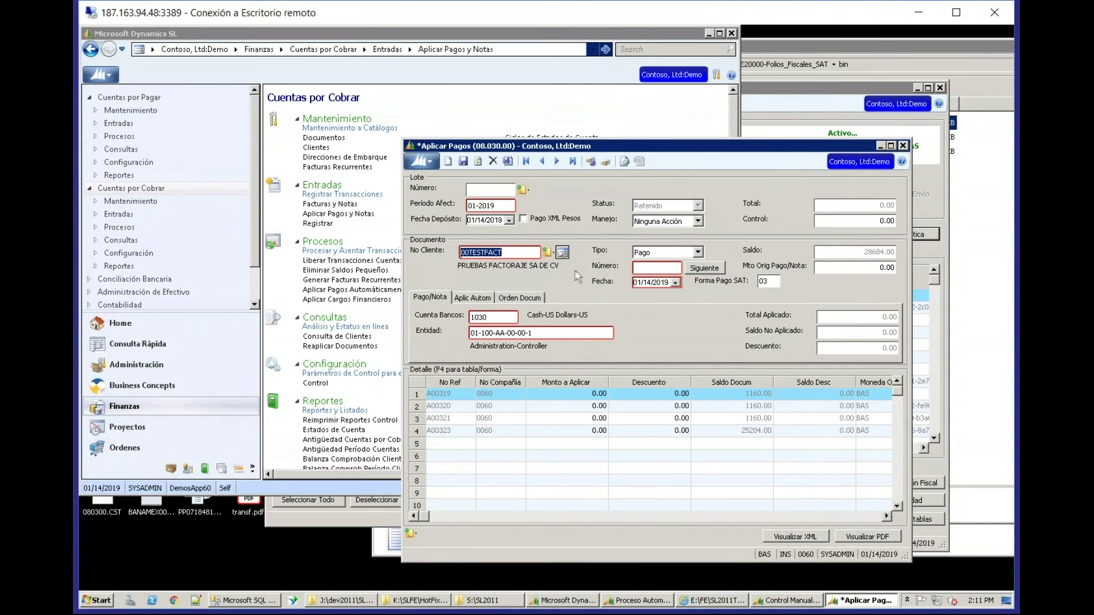
# Step: Open Folios Solicitados al SAT in SL Factura Electrónica and look up the folio series defined for document type Pago Factoraje
pyautogui.click(649, 268)
pyautogui.click(138, 387)
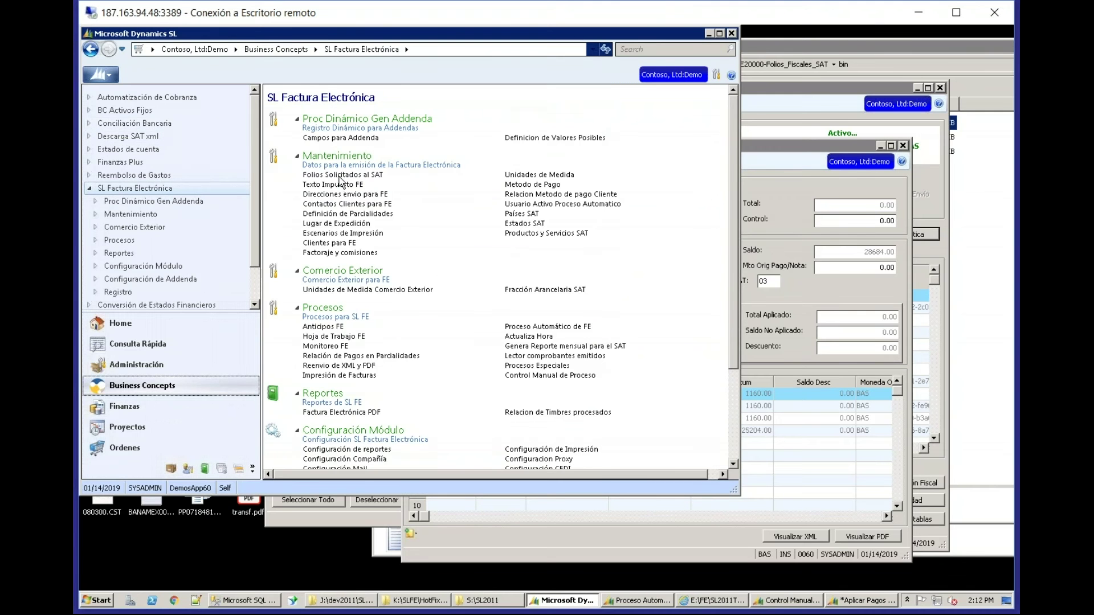
pyautogui.click(339, 176)
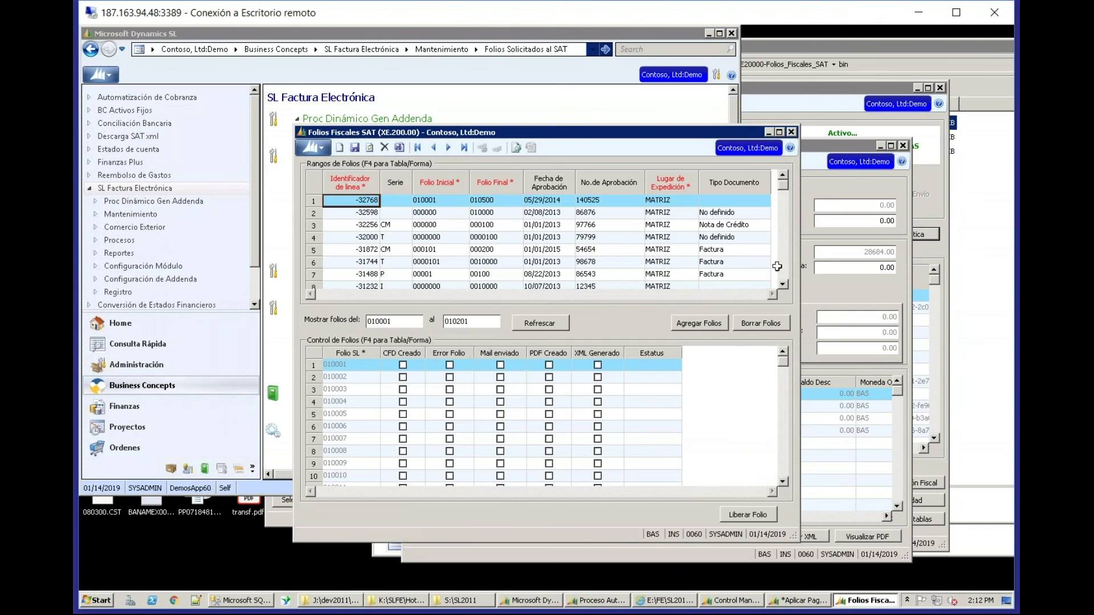
pyautogui.click(782, 267)
pyautogui.click(782, 267)
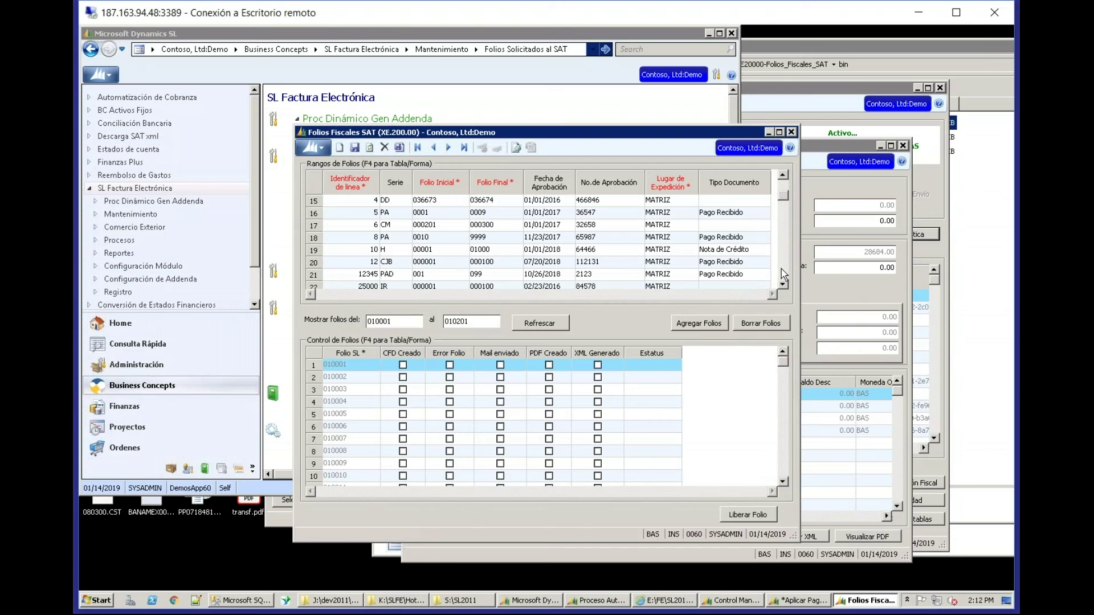
pyautogui.click(782, 269)
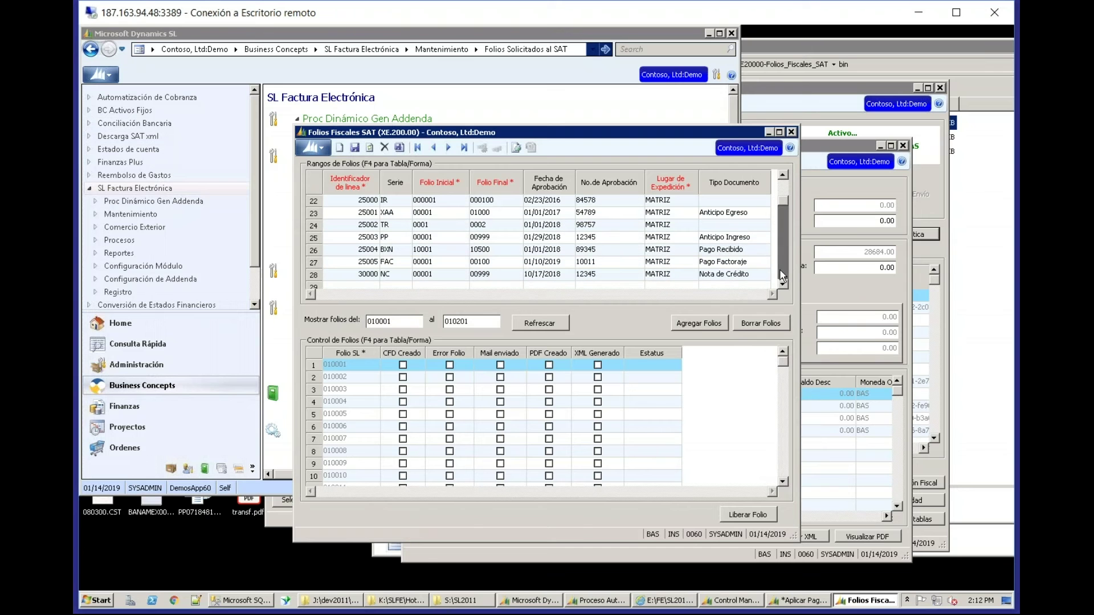
pyautogui.click(387, 261)
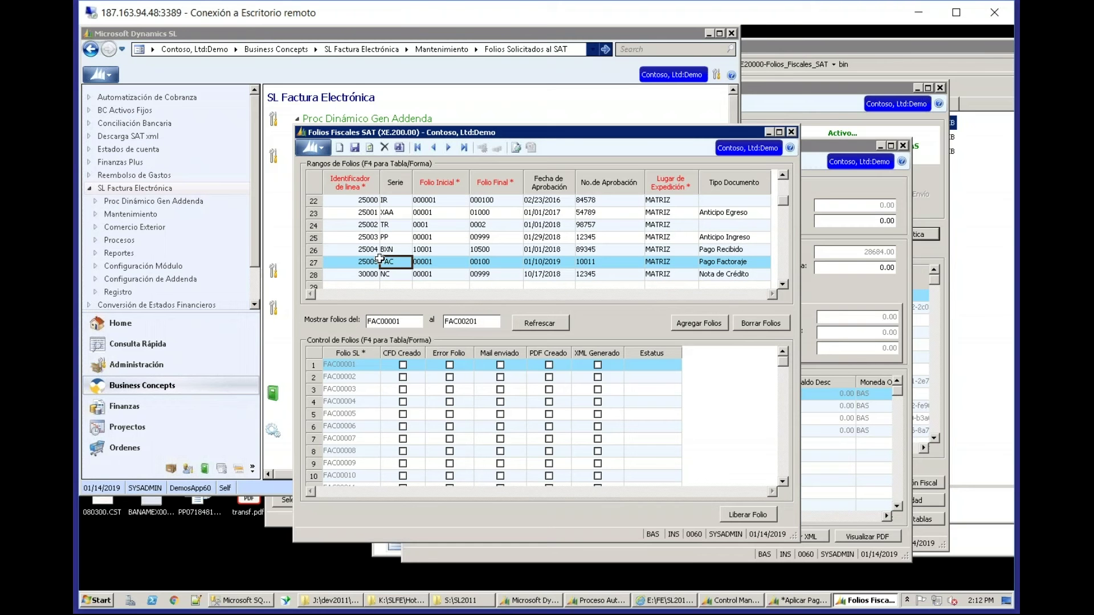
pyautogui.click(712, 263)
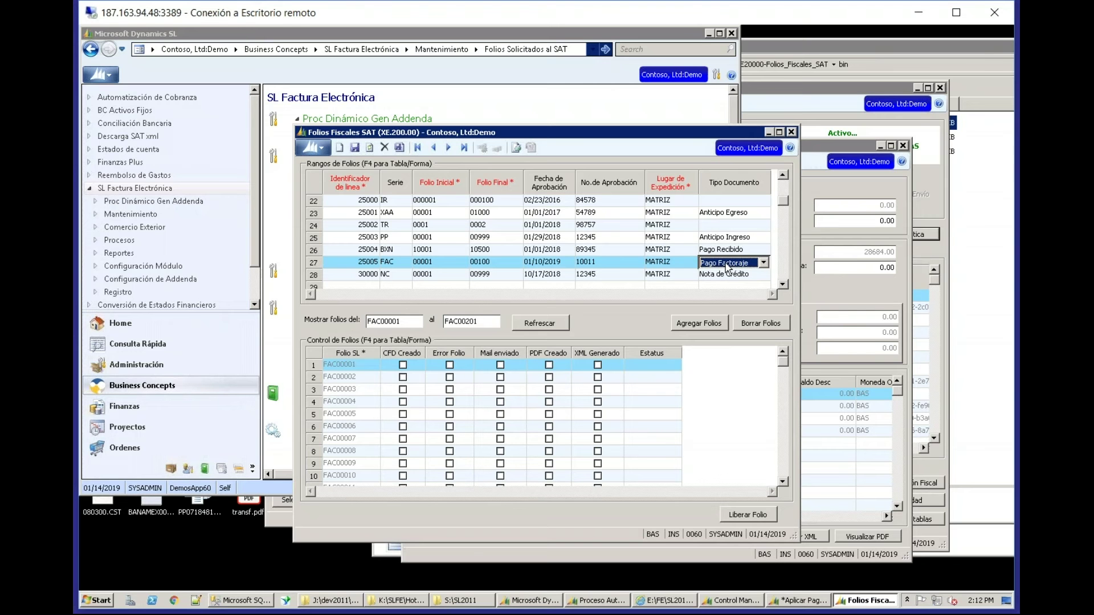
pyautogui.click(391, 264)
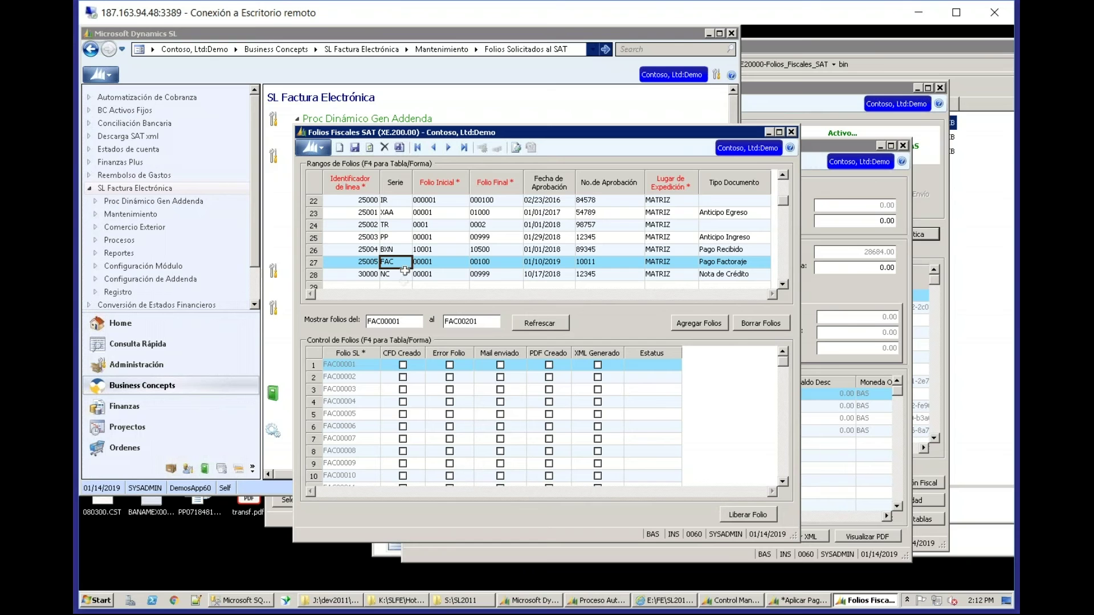
# Step: Return to the open Aplicar Pagos document and set the payment number to FAC00003
pyautogui.click(848, 193)
pyautogui.click(658, 266)
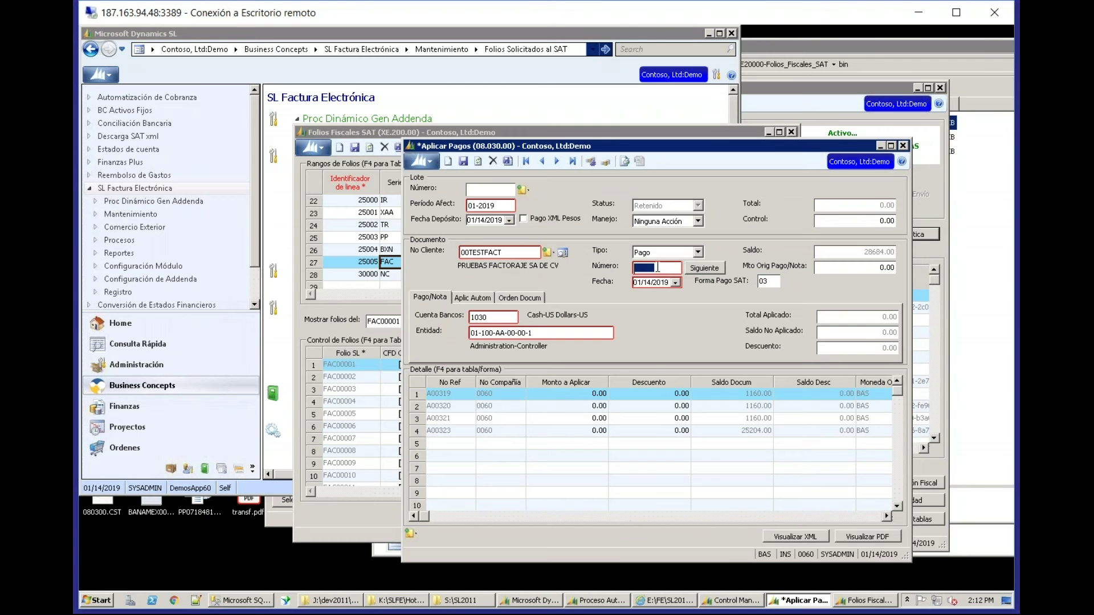
pyautogui.write('FAC00003')
pyautogui.press('Tab')
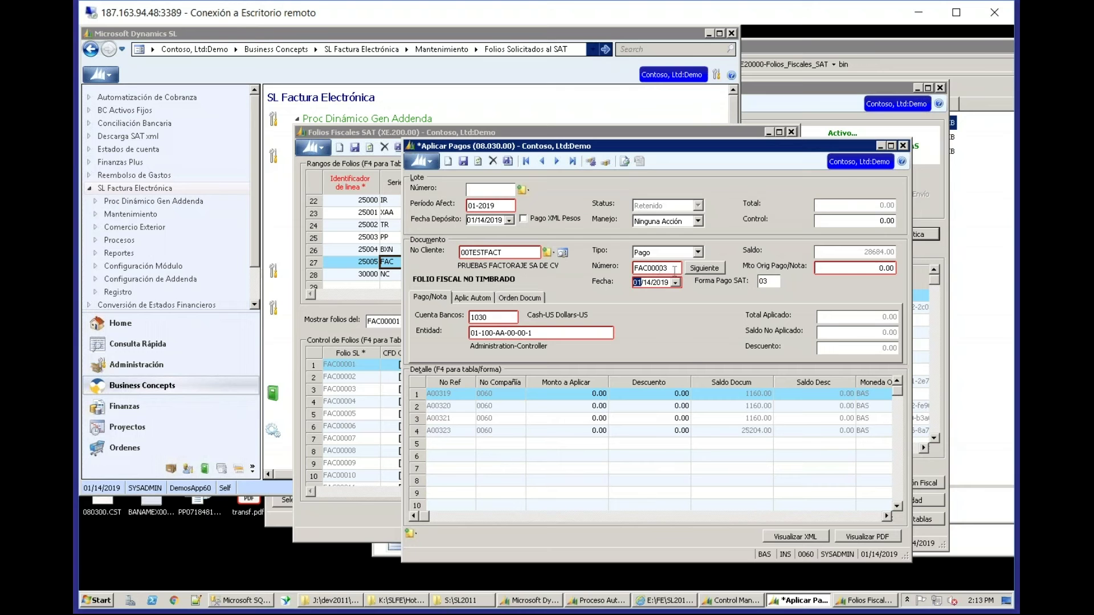
pyautogui.hotkey('shift', 'Tab')
# Step: Set both the factoring payment's original amount and the batch control total to 25204
pyautogui.click(852, 267)
pyautogui.write('25204')
pyautogui.press('Tab')
pyautogui.click(850, 223)
pyautogui.write('25204')
pyautogui.press('Tab')
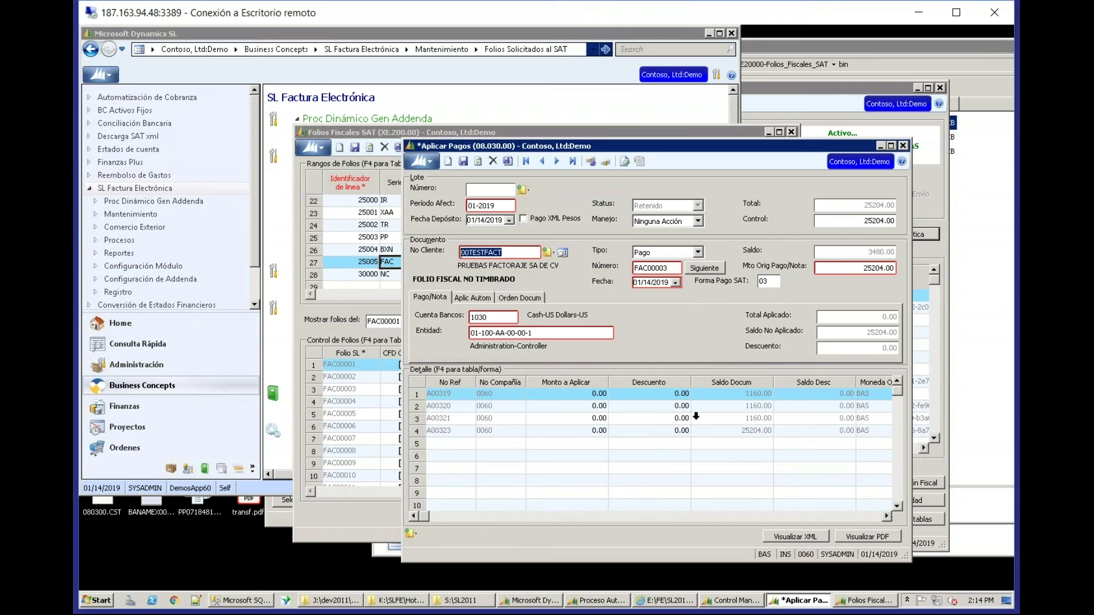
# Step: Apply 25204 of the payment to invoice A00323 in the document detail
pyautogui.click(589, 432)
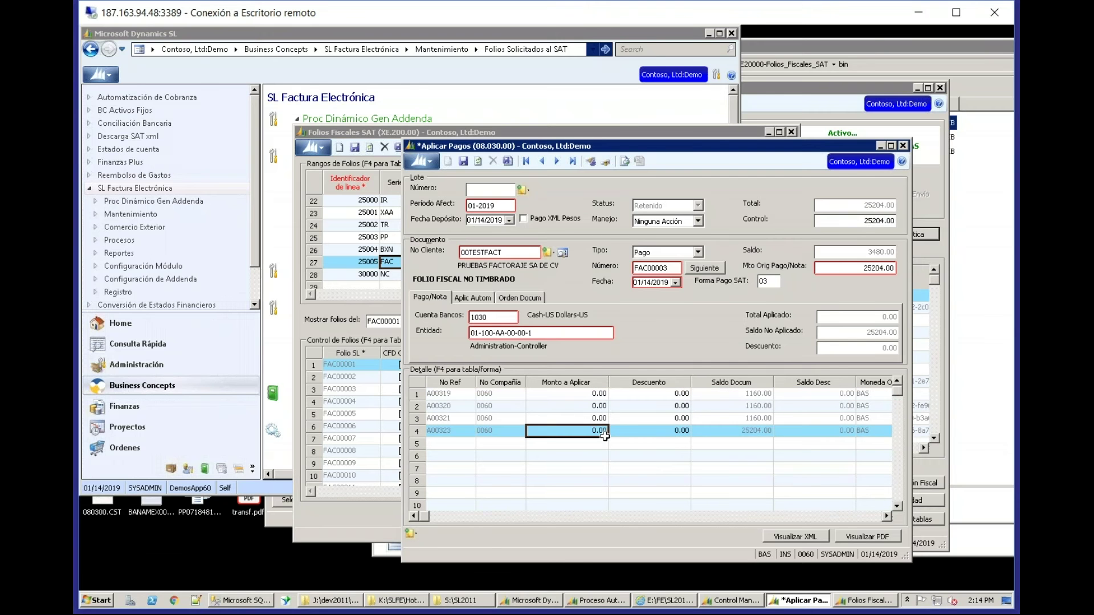
pyautogui.write('25')
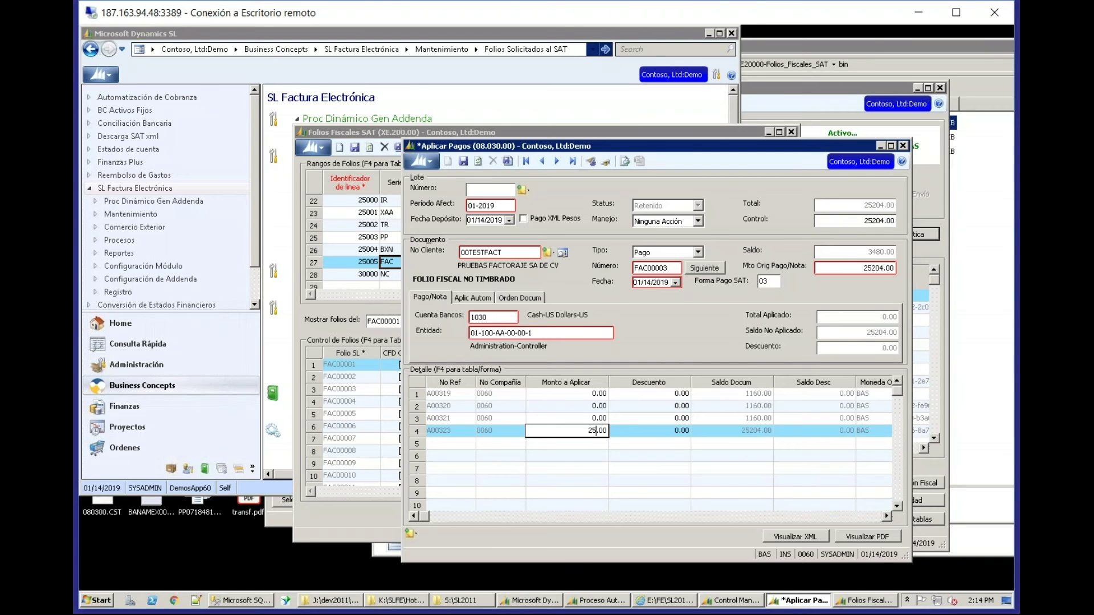
pyautogui.write('204')
pyautogui.press('Tab')
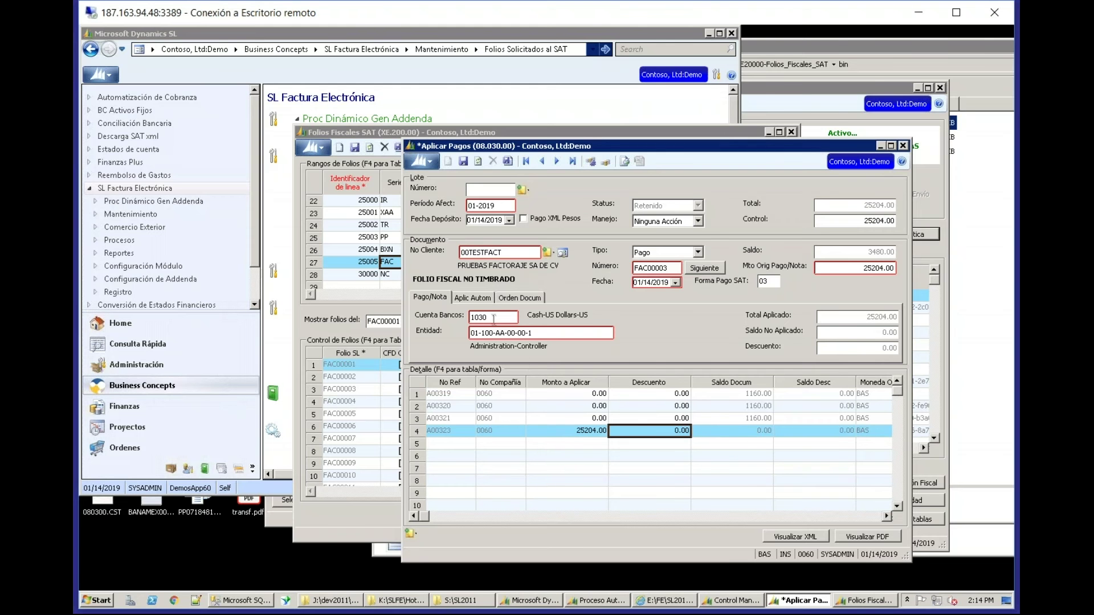
pyautogui.click(493, 318)
pyautogui.press('F3')
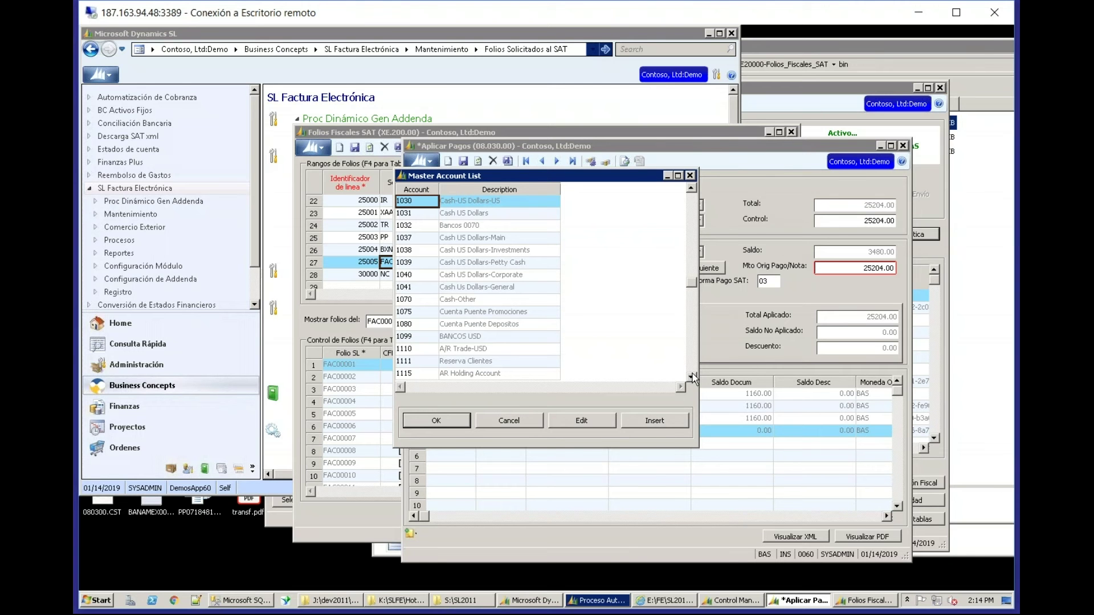
pyautogui.click(692, 191)
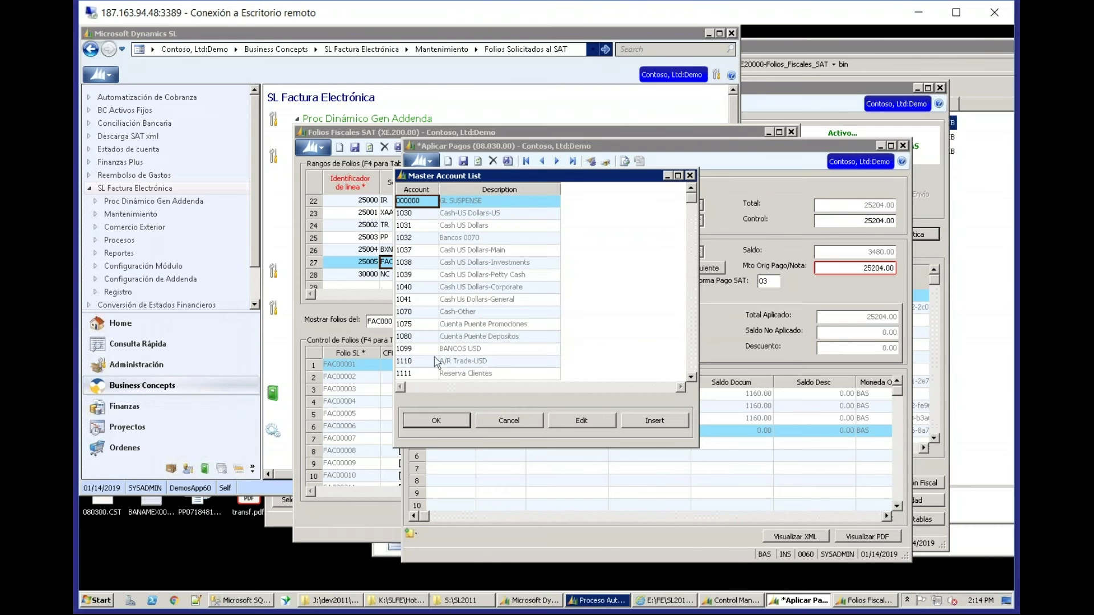
pyautogui.doubleClick(410, 325)
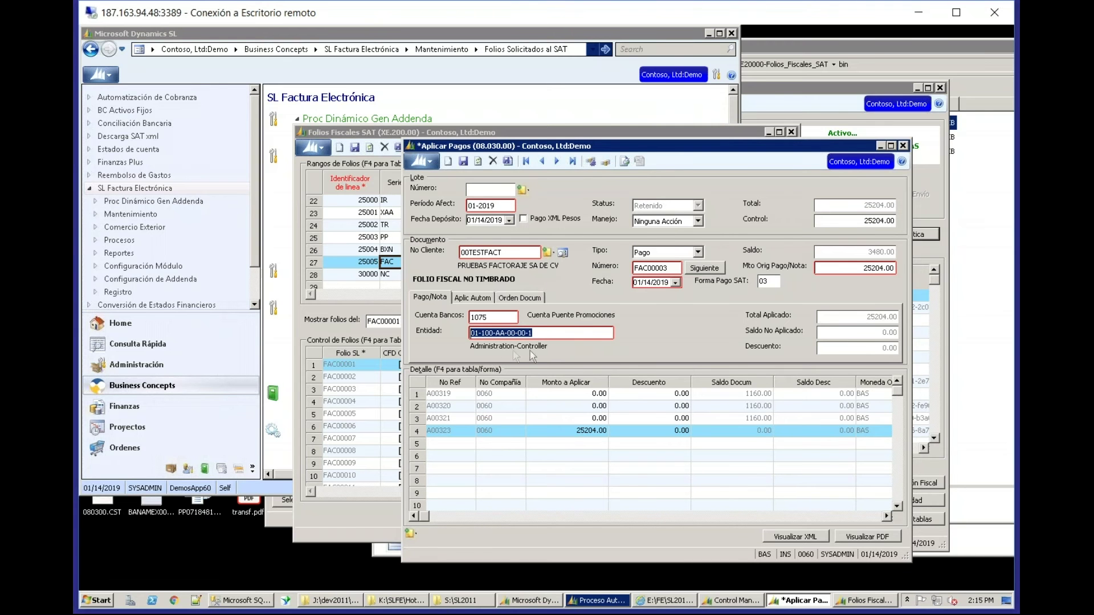
pyautogui.write('00-000-00-00-00-0')
pyautogui.press('Tab')
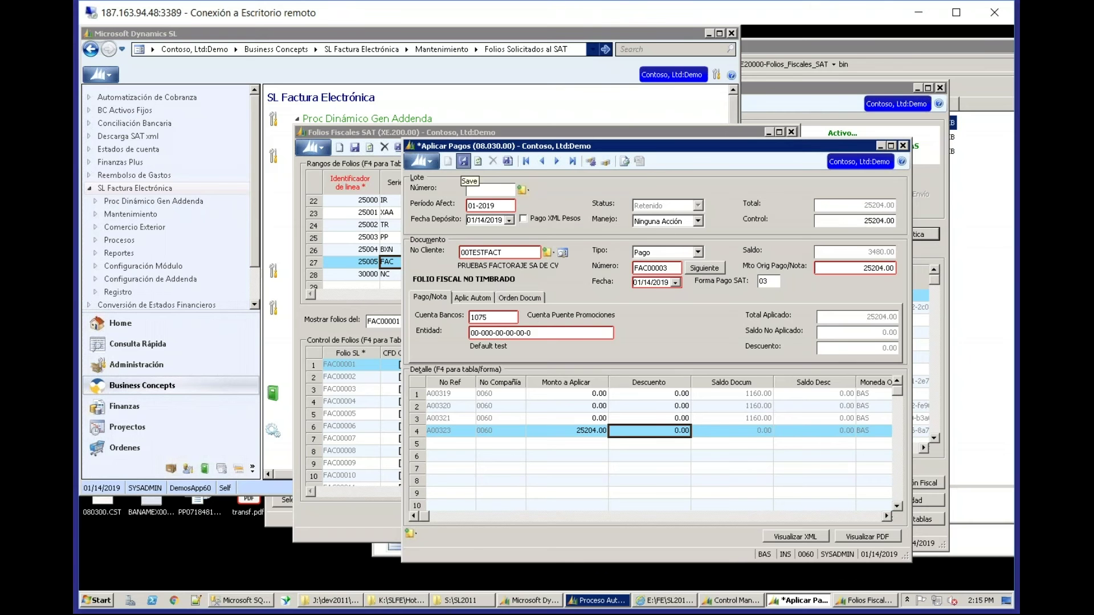
# Step: Save the factoring payment, set its batch handling to Liberar Ahora and close Aplicar Pagos to release it
pyautogui.click(464, 161)
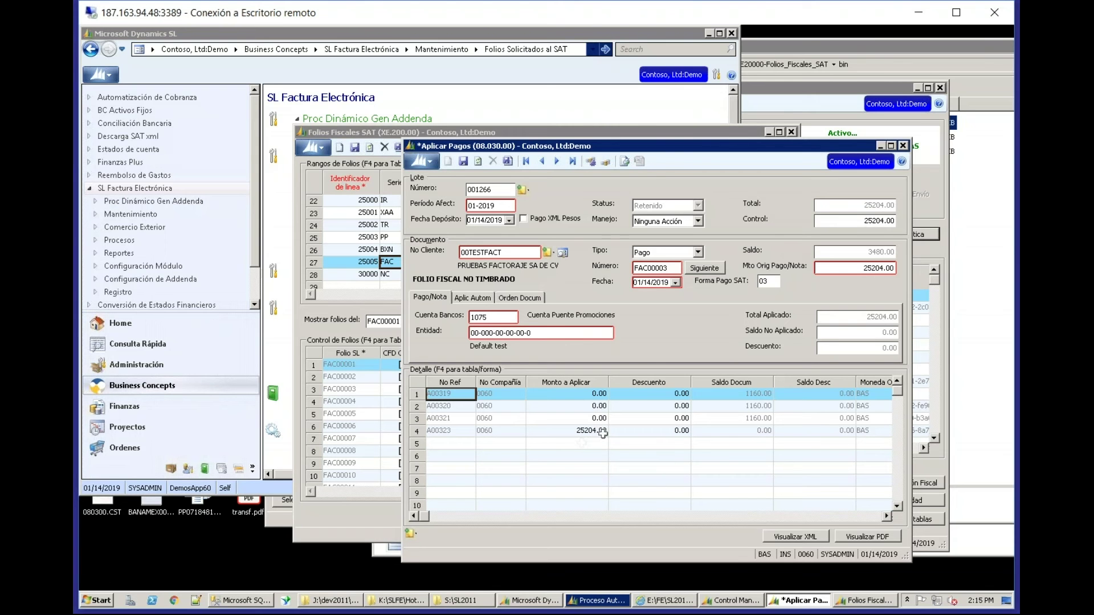
pyautogui.click(698, 221)
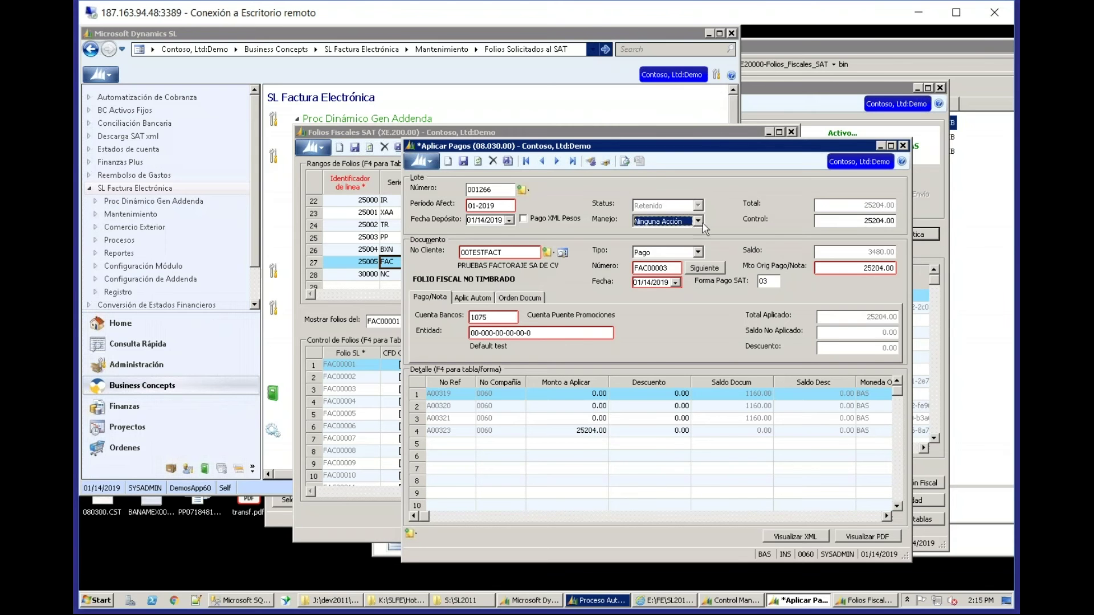
pyautogui.click(699, 222)
pyautogui.click(680, 252)
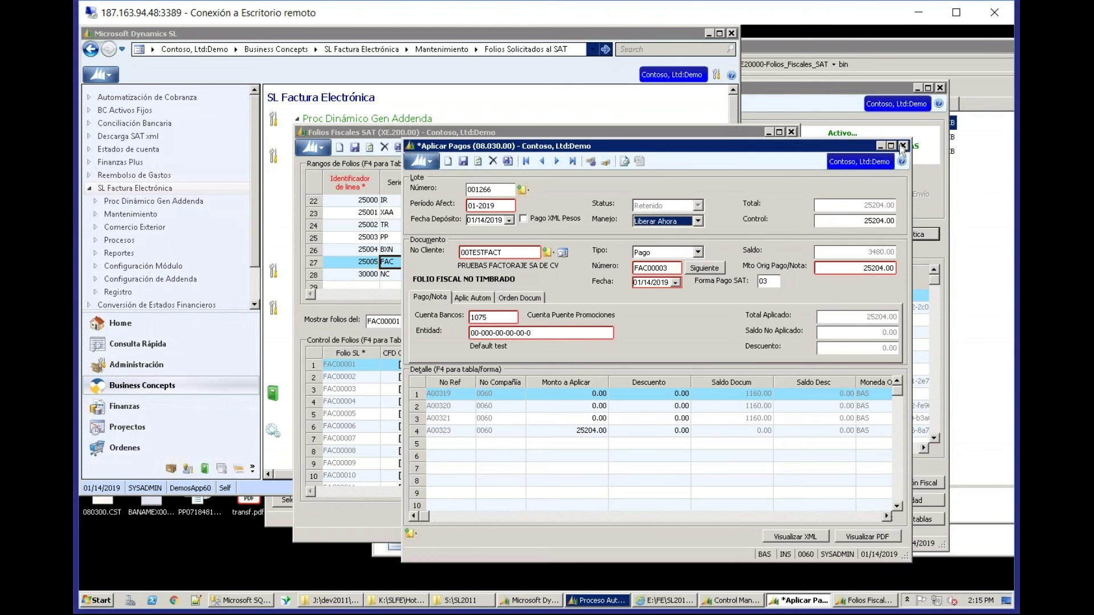
pyautogui.click(904, 147)
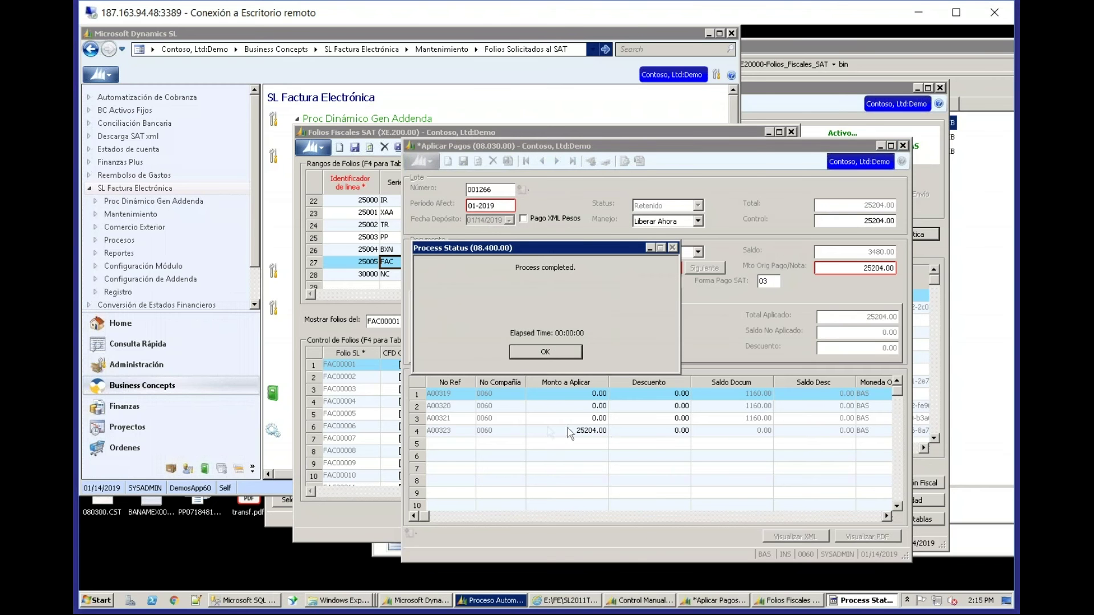
pyautogui.click(545, 352)
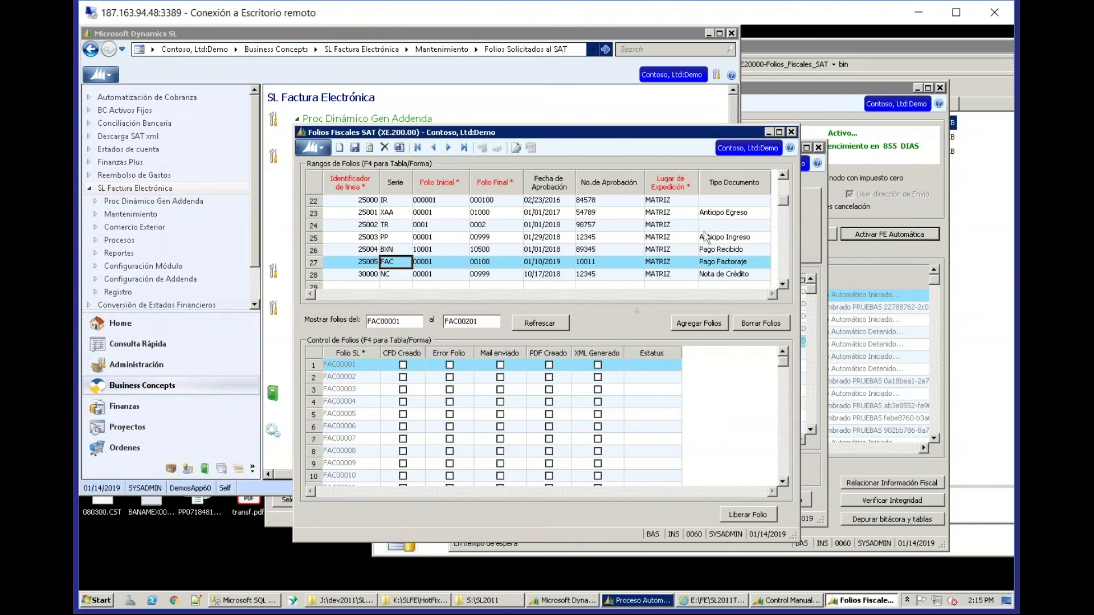
# Step: Review the status and rejection reason of payment PA0265 in Control Manual de Proceso, closing that window when done
pyautogui.click(820, 180)
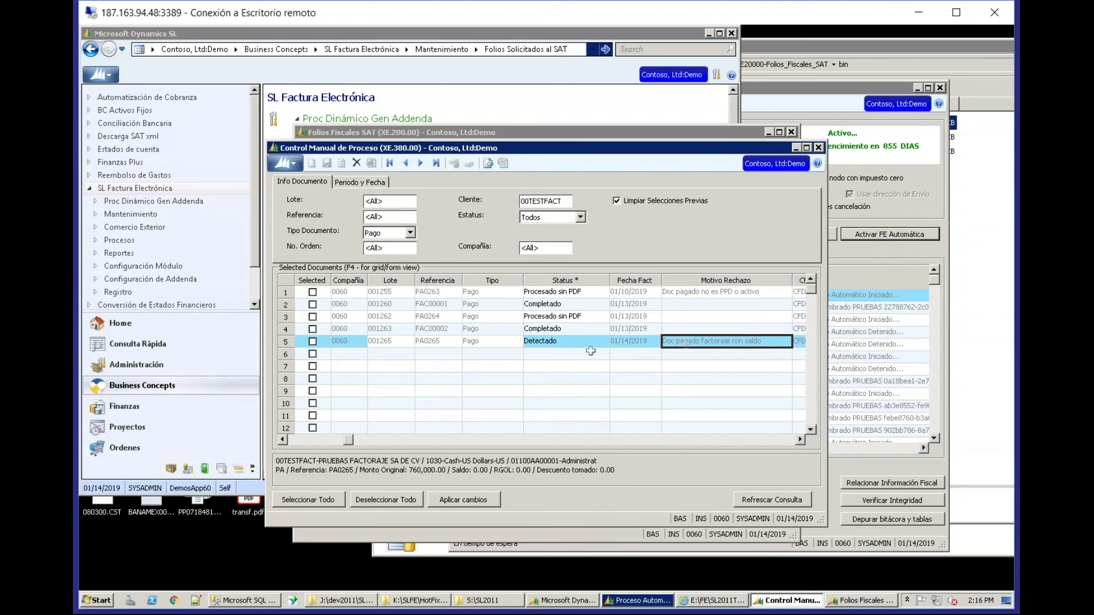
pyautogui.click(452, 344)
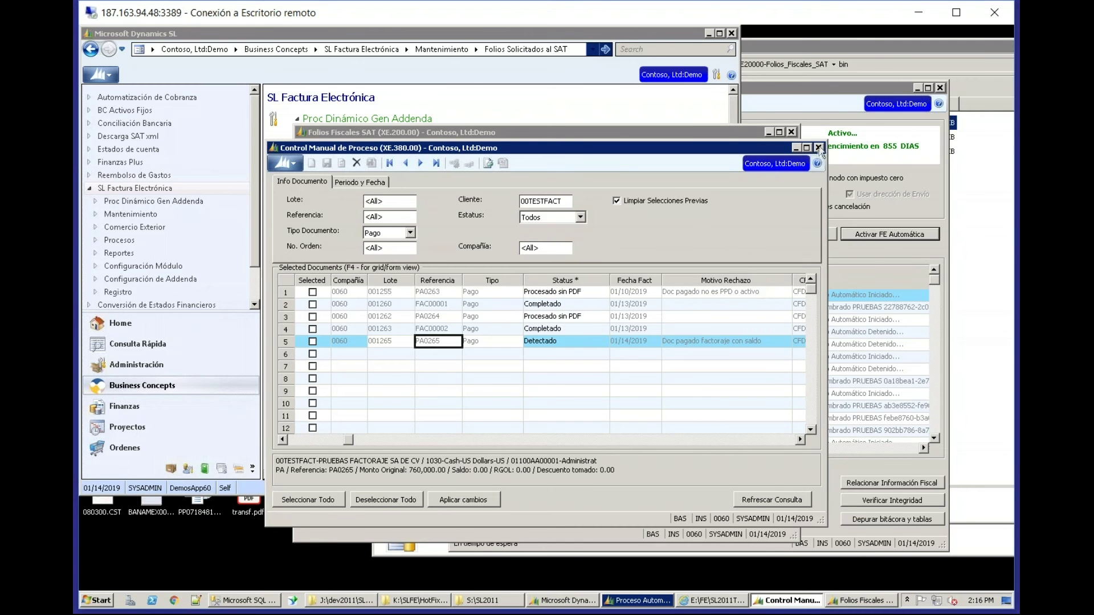
pyautogui.click(818, 148)
# Step: Open the stamped XML of payment PA0265 from the automatic process event log and examine its two related payment nodes
pyautogui.click(817, 98)
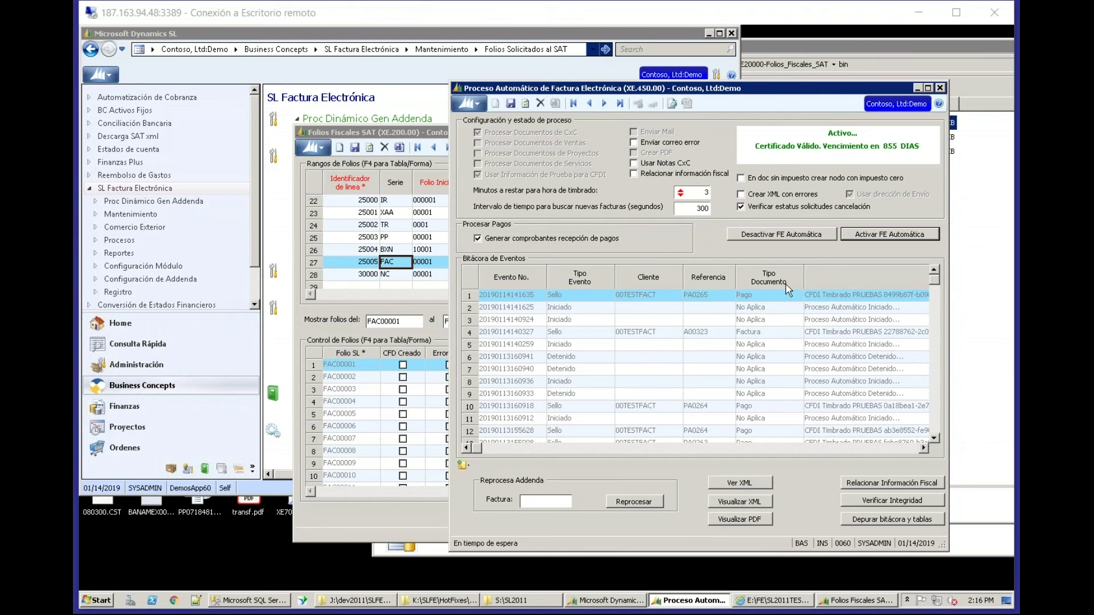
pyautogui.click(717, 297)
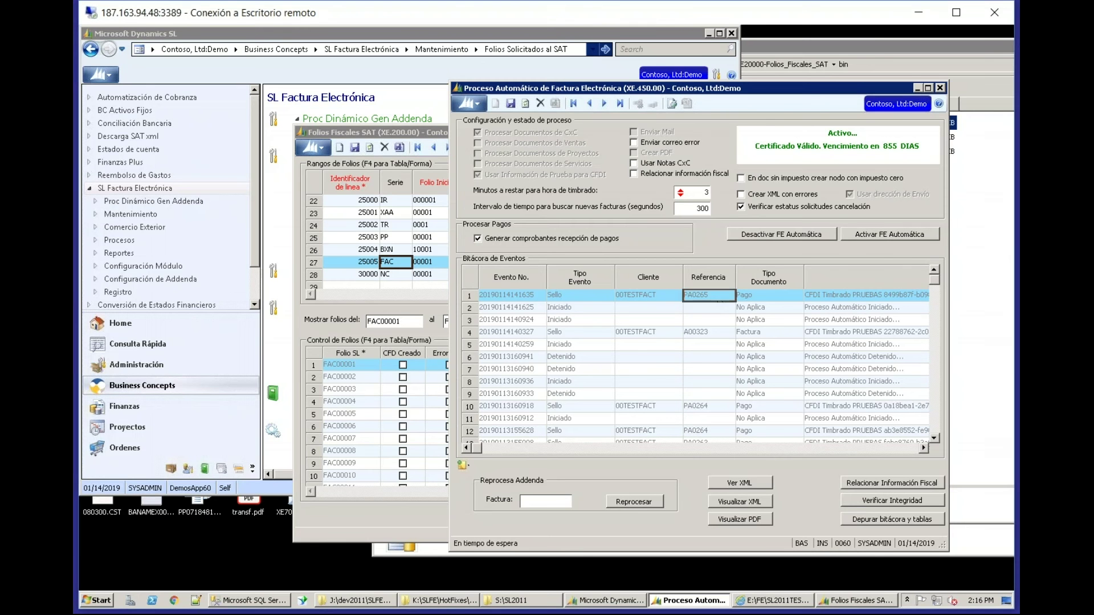
pyautogui.click(746, 483)
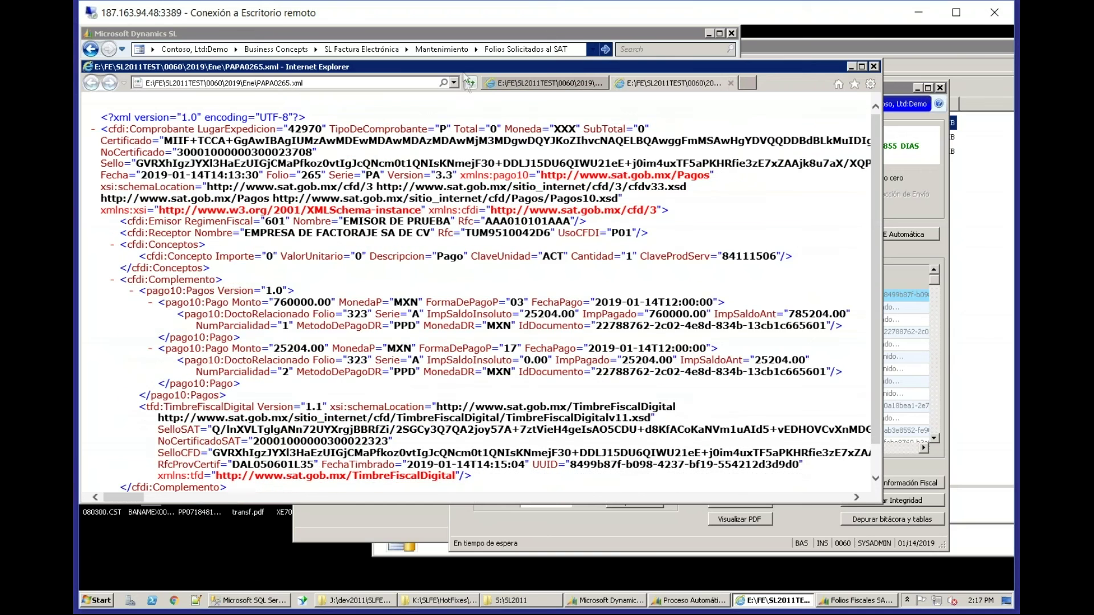
pyautogui.moveTo(463, 69); pyautogui.dragTo(755, 128)
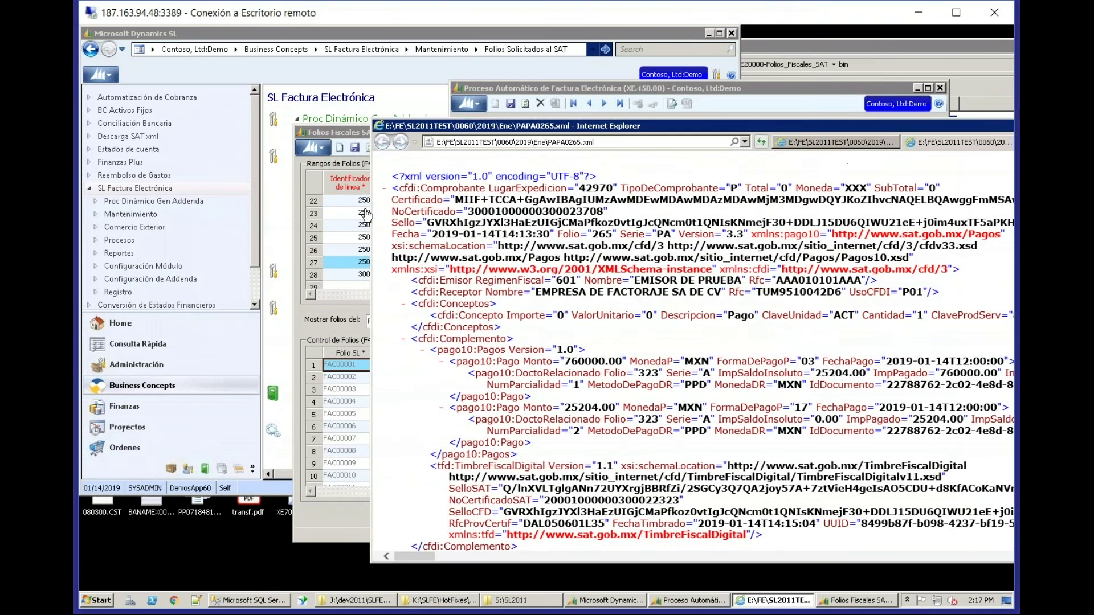
# Step: Close Folios Fiscales SAT and open the factoring test customer's record in form view in Clientes para FE
pyautogui.click(344, 136)
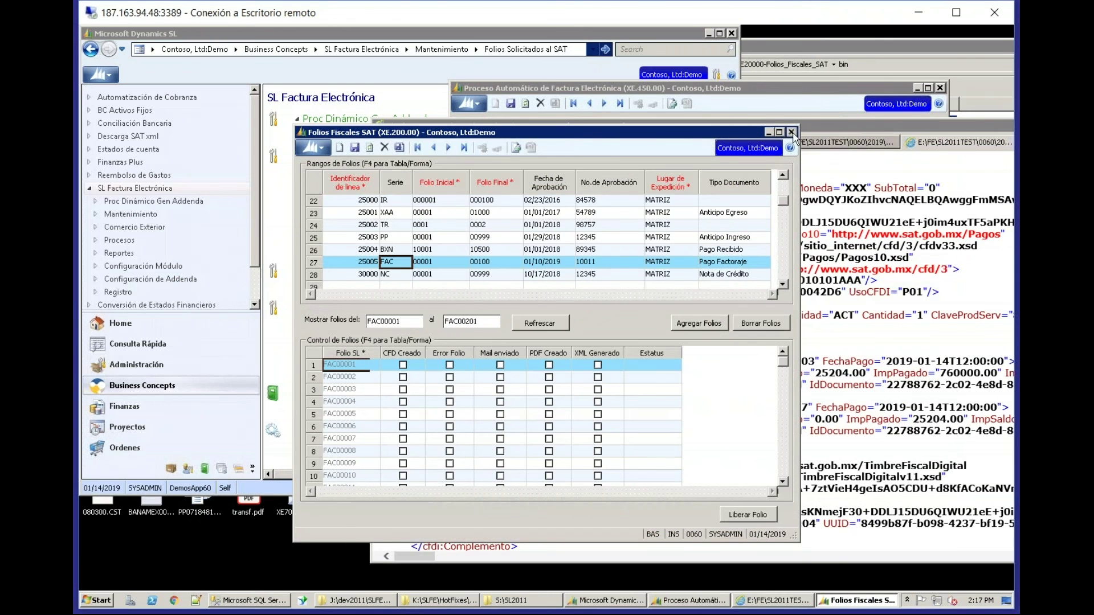
pyautogui.click(792, 132)
pyautogui.click(319, 279)
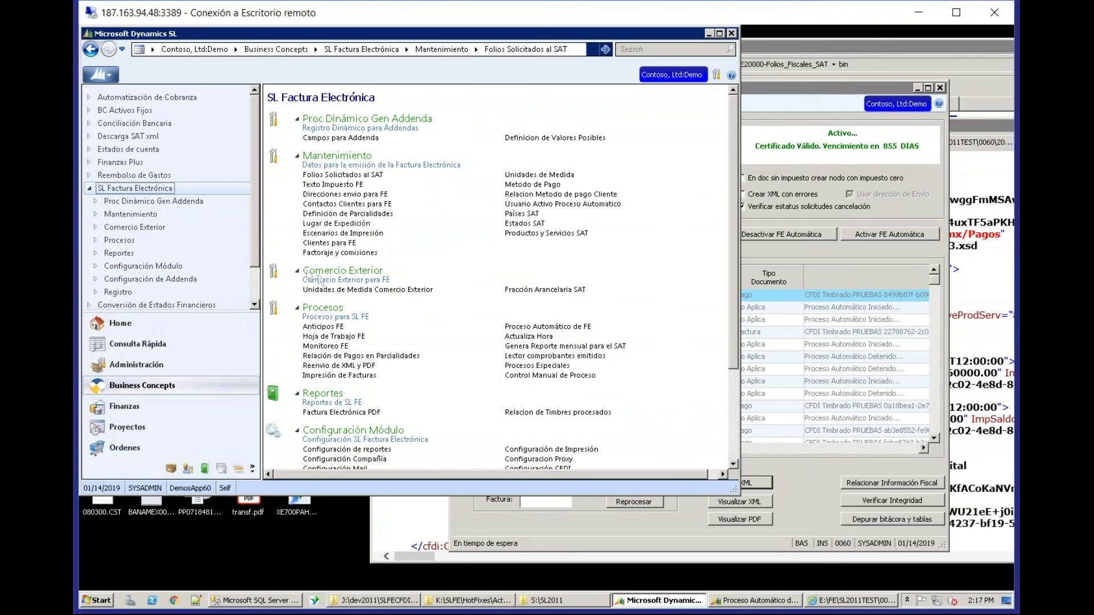
pyautogui.click(336, 243)
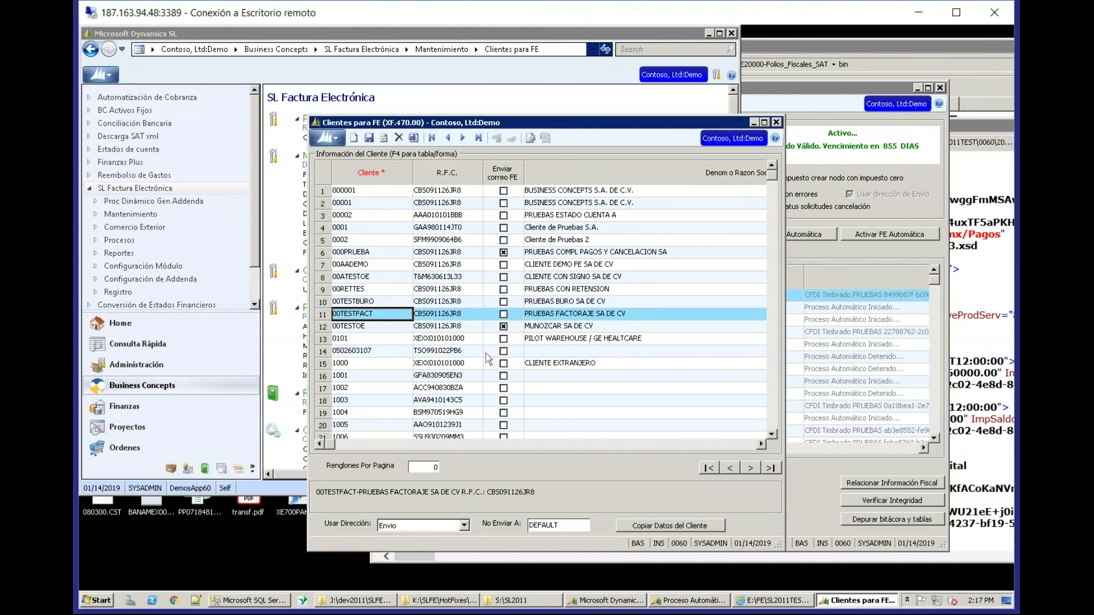
pyautogui.press('F4')
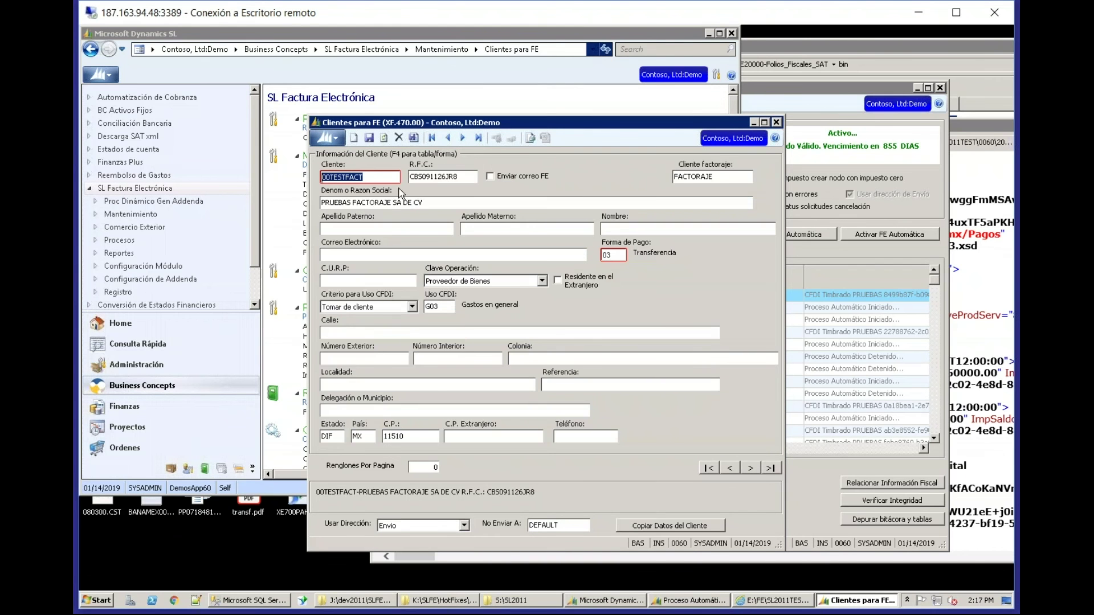
# Step: Examine how the customer's ID and R.F.C. relate to the Cliente factoraje assigned on the record
pyautogui.click(712, 176)
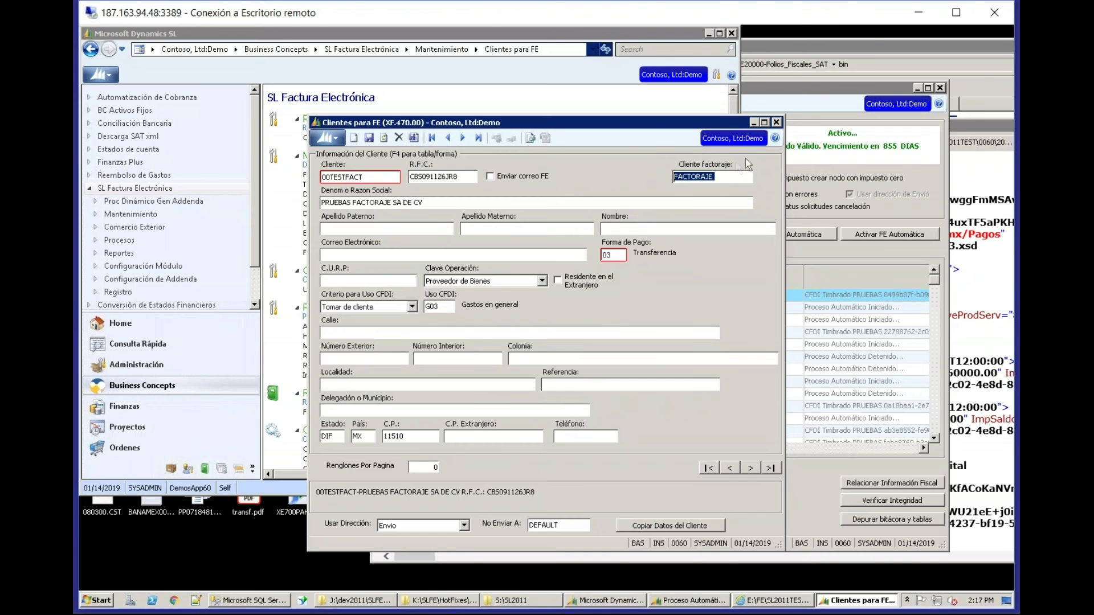
pyautogui.click(344, 177)
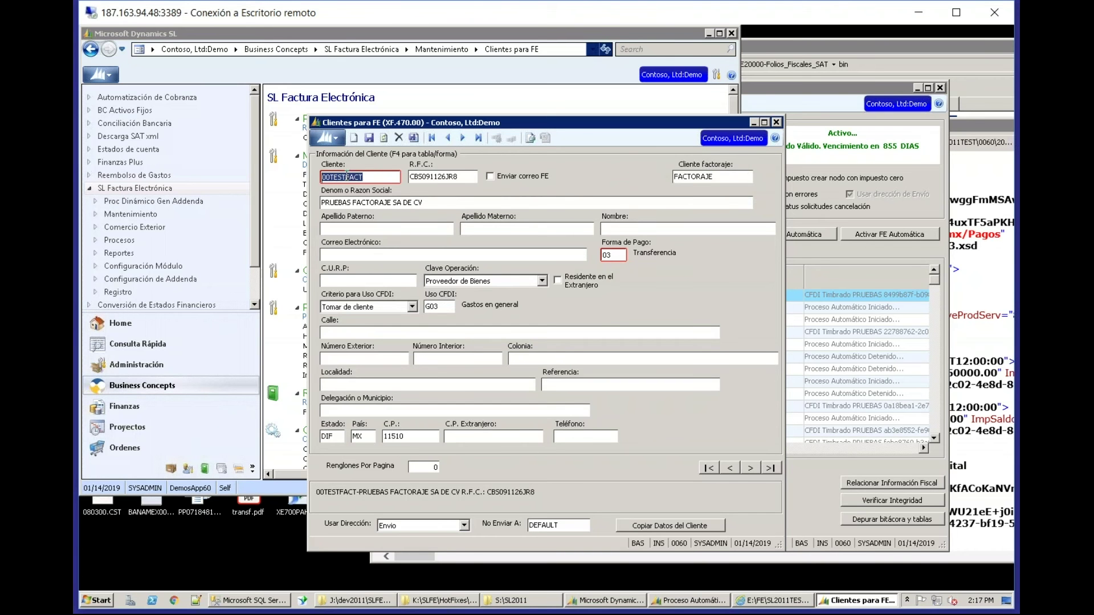
pyautogui.click(714, 177)
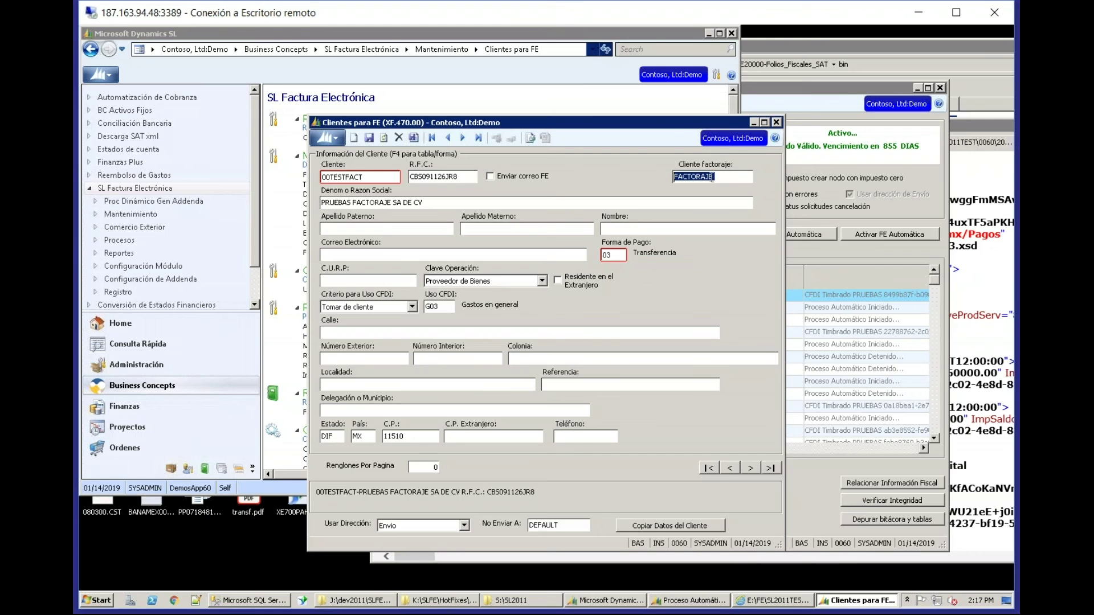
pyautogui.moveTo(636, 122); pyautogui.dragTo(575, 85)
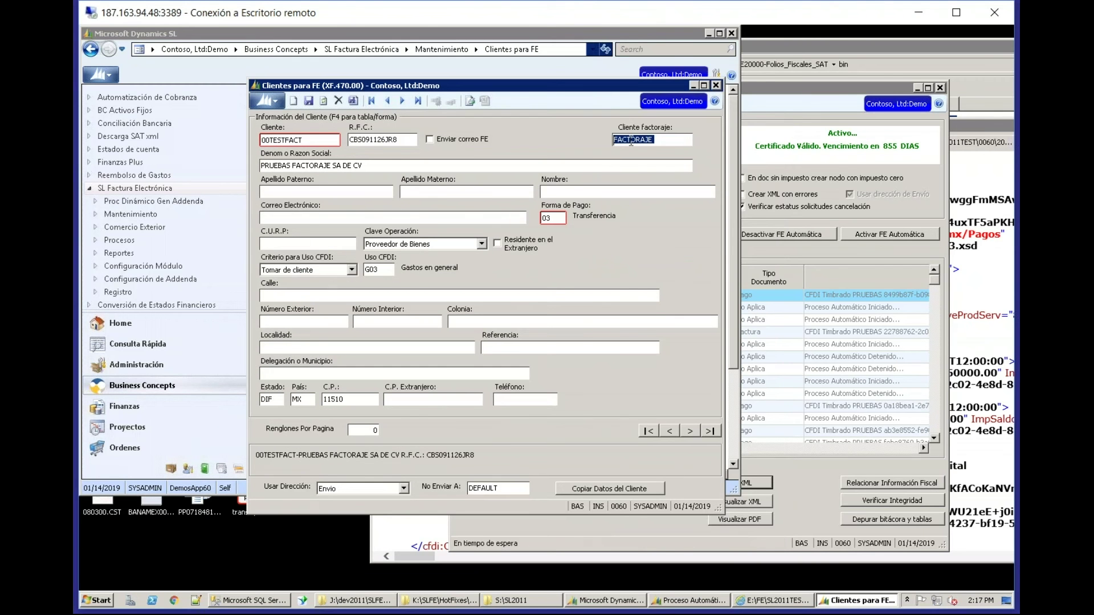
pyautogui.click(289, 141)
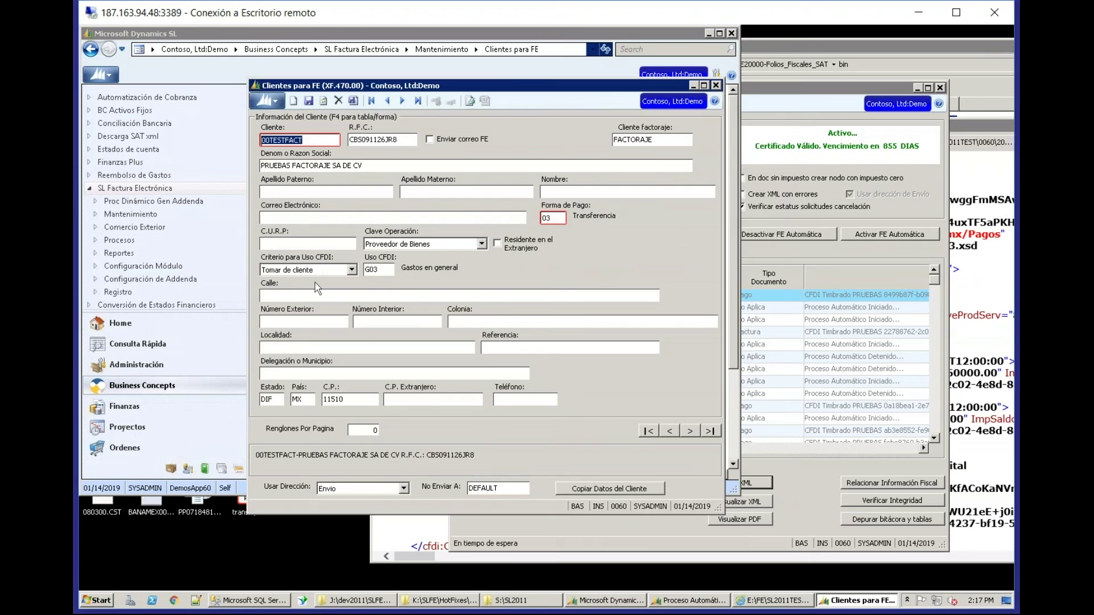
pyautogui.click(655, 142)
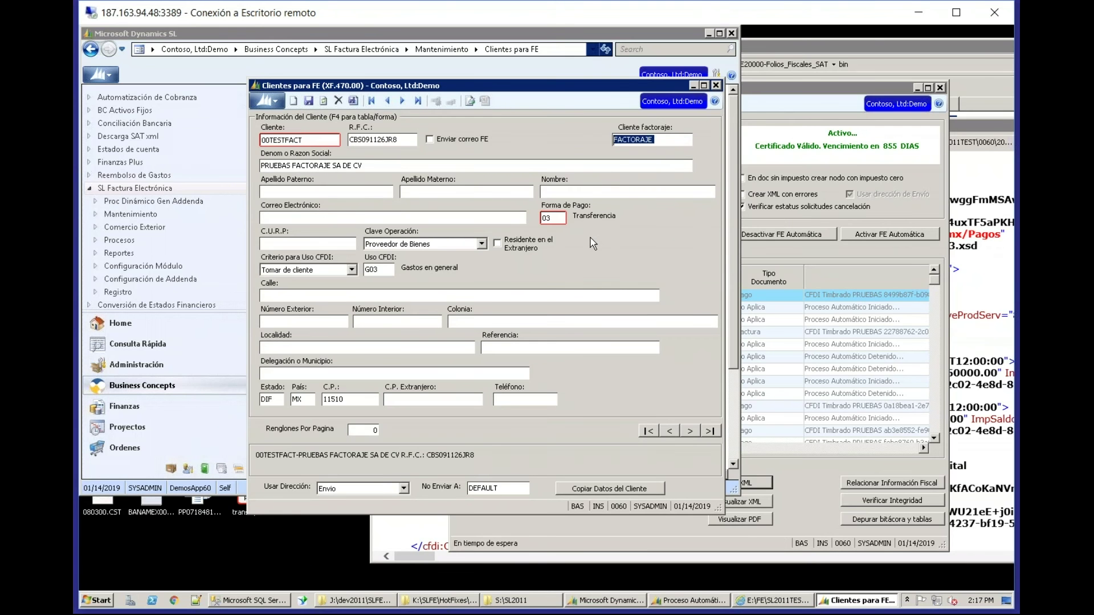
pyautogui.click(358, 141)
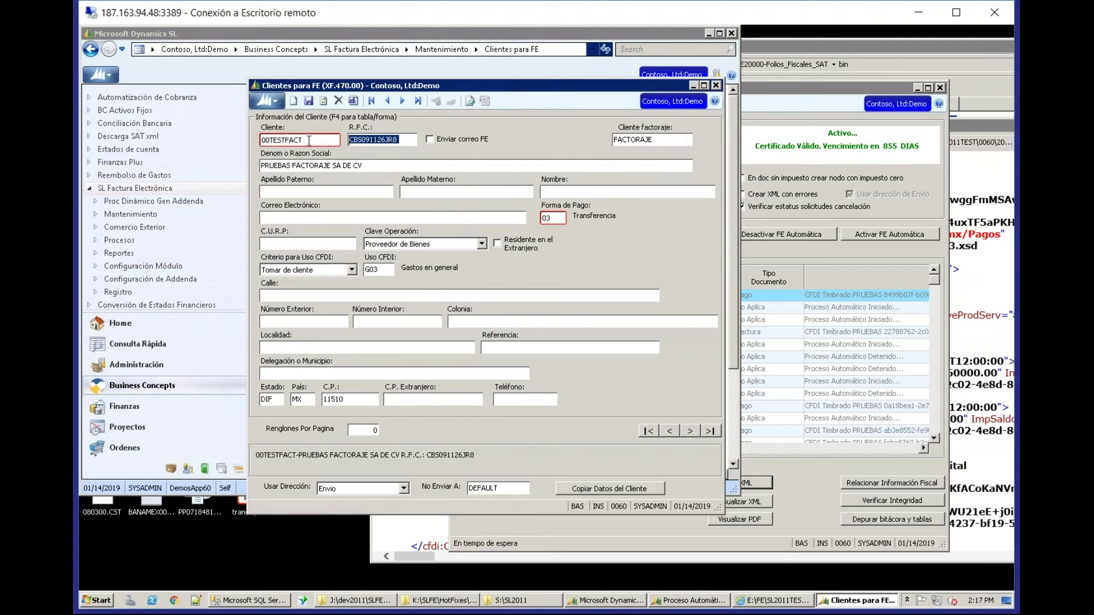
pyautogui.click(646, 143)
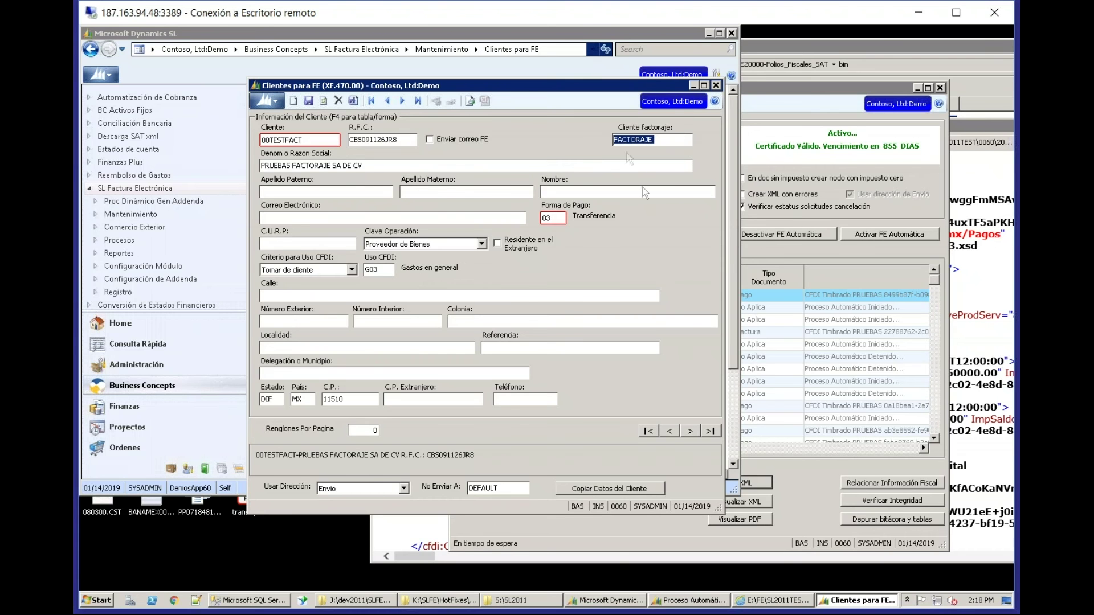
pyautogui.click(305, 139)
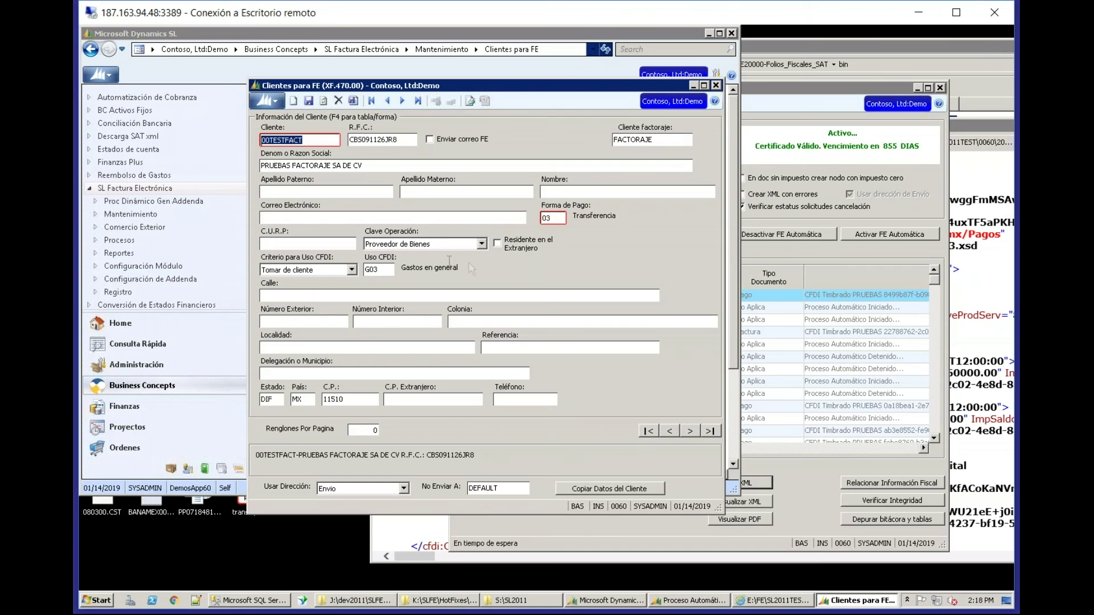
# Step: Show Clientes para FE as a table and find the FACTORAJE customer's row near the end of the list
pyautogui.press('F4')
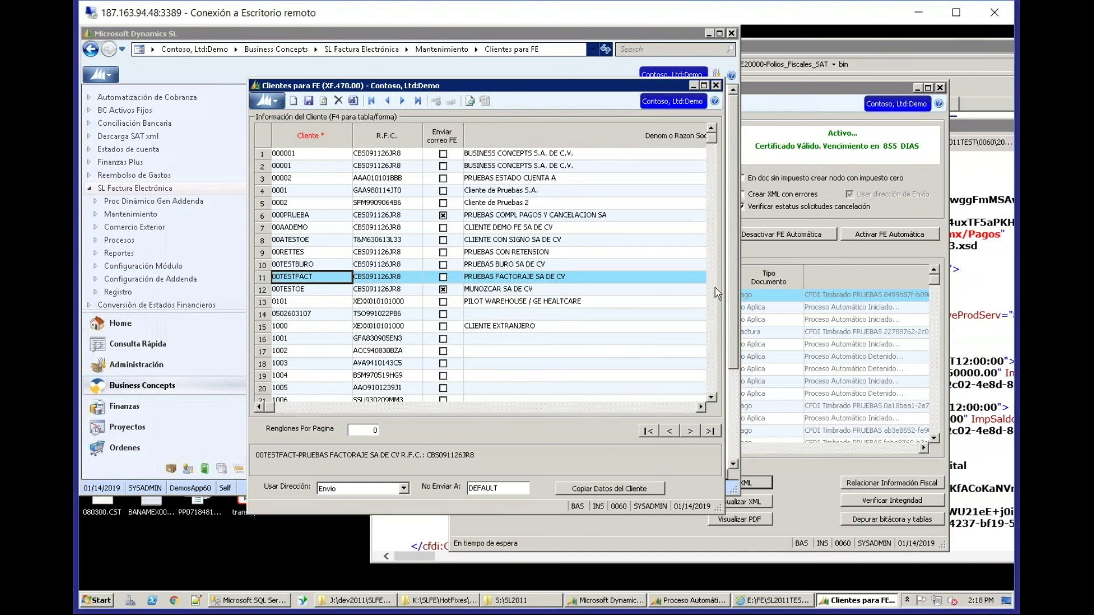
pyautogui.moveTo(712, 150); pyautogui.dragTo(719, 398)
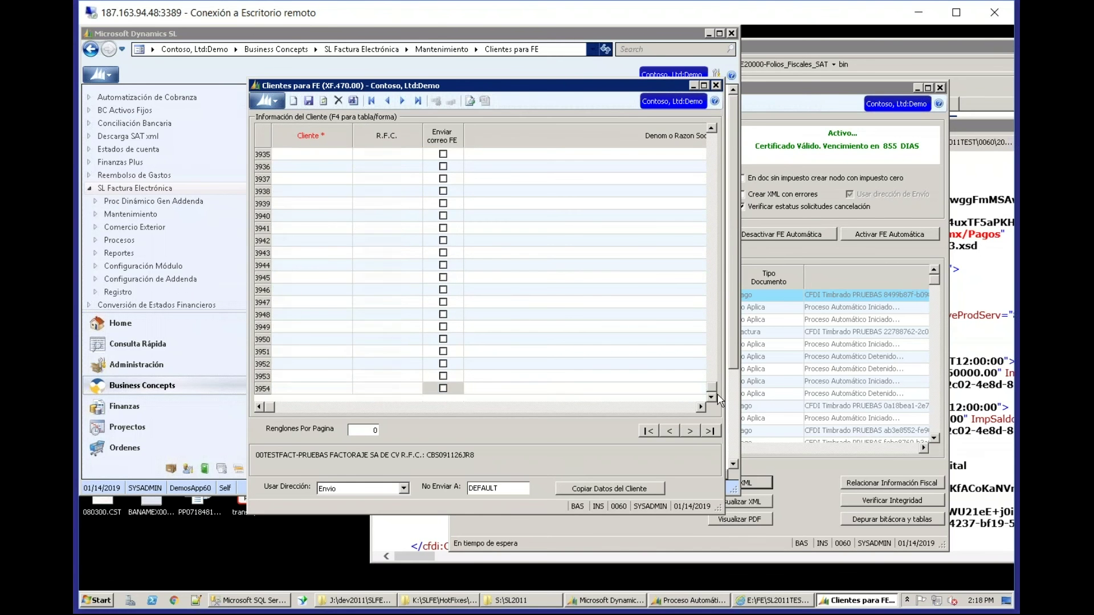
pyautogui.click(713, 359)
pyautogui.click(713, 354)
pyautogui.click(713, 353)
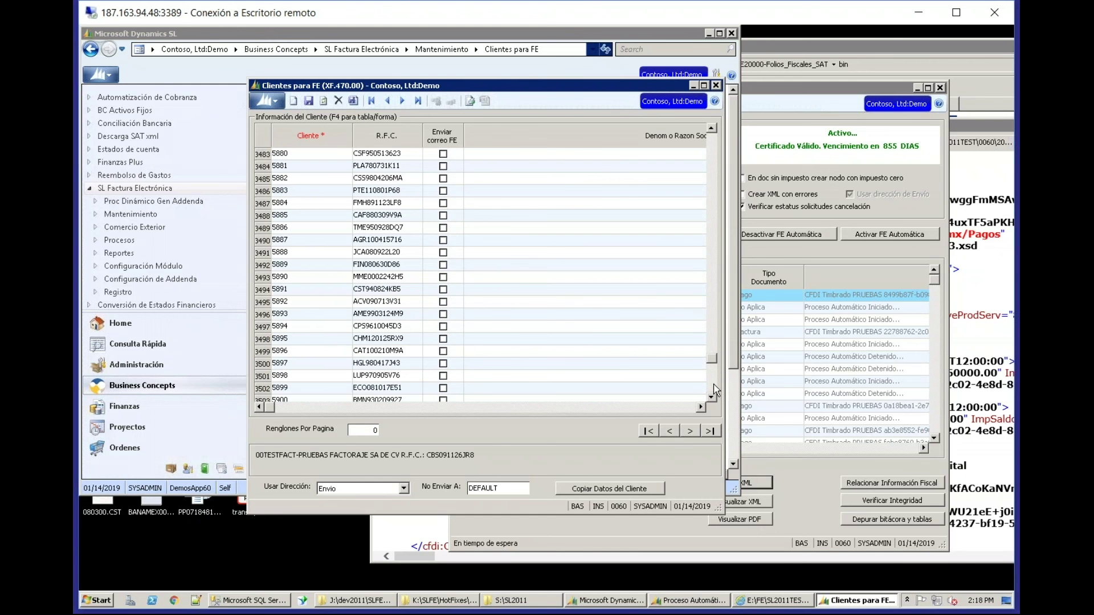
pyautogui.click(716, 390)
pyautogui.click(716, 390)
pyautogui.click(716, 390)
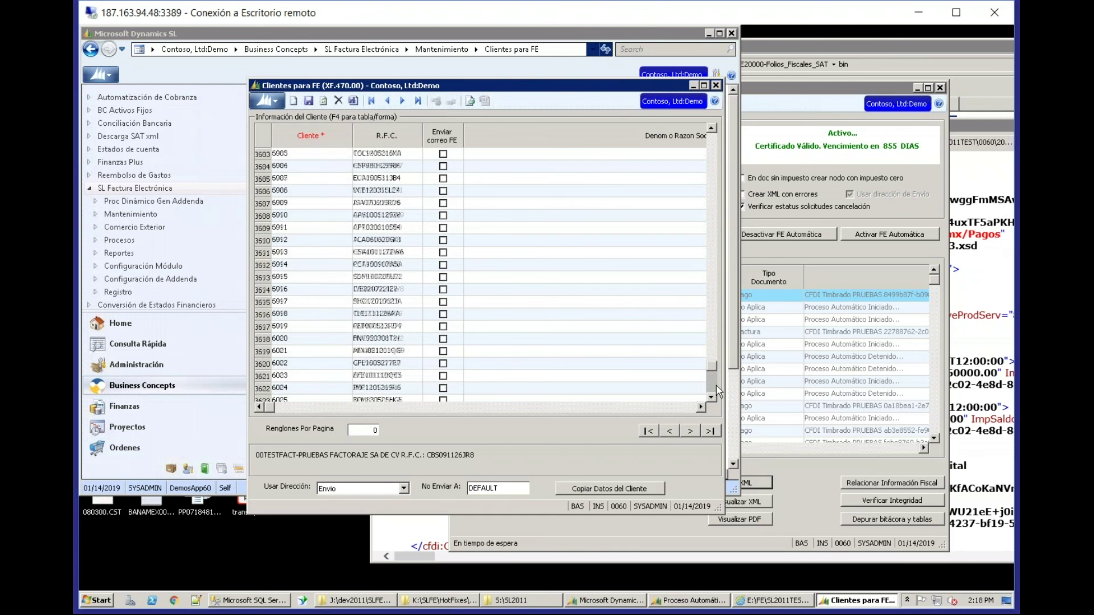
pyautogui.click(717, 391)
pyautogui.click(717, 391)
pyautogui.click(717, 391)
pyautogui.click(717, 391)
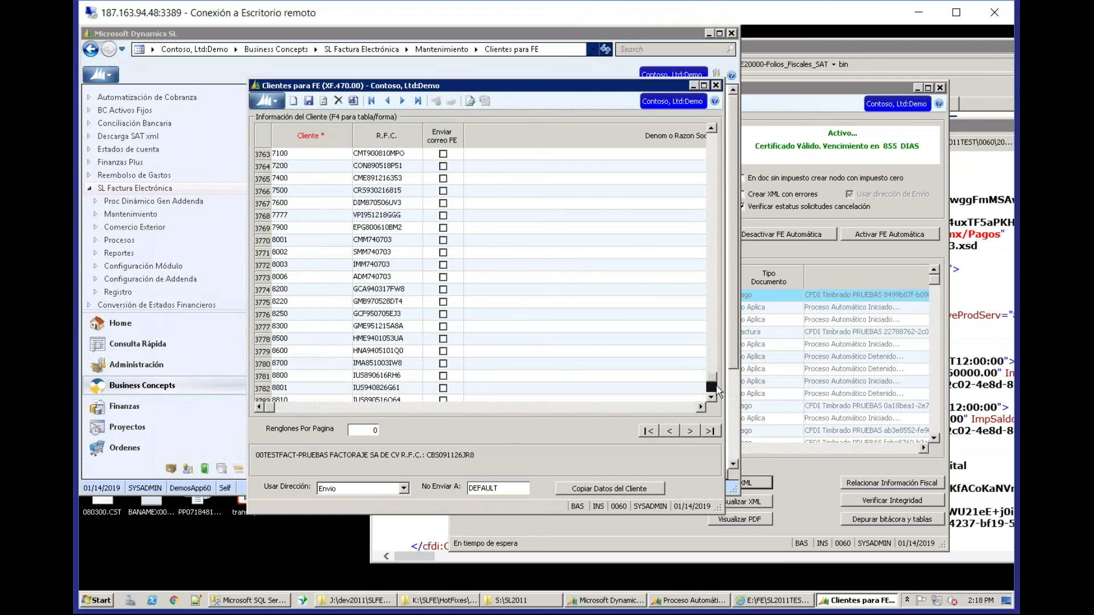
pyautogui.click(717, 391)
pyautogui.click(717, 392)
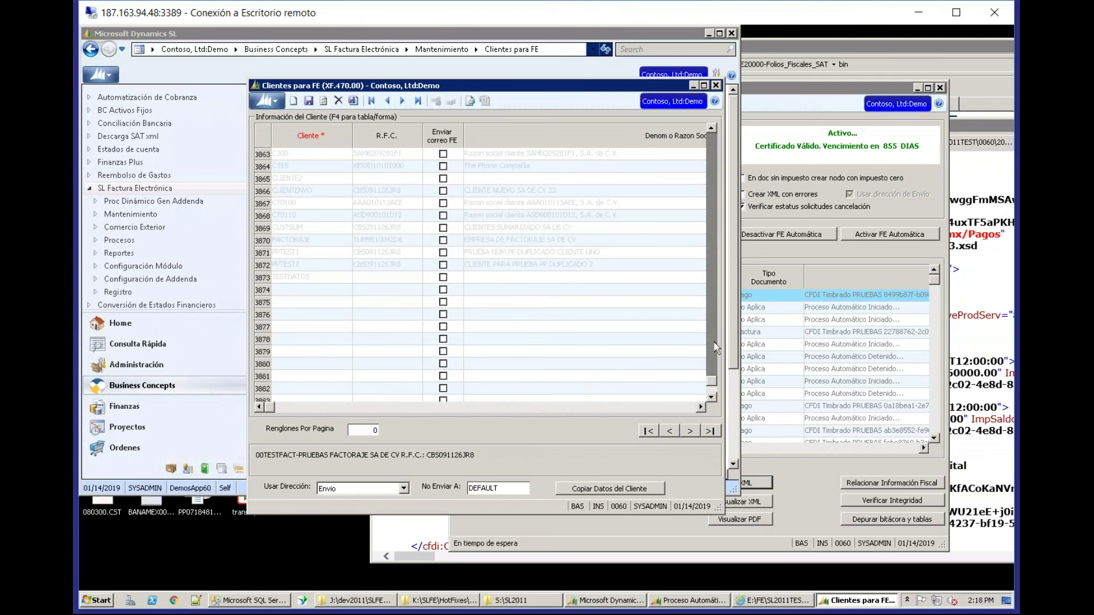
pyautogui.click(717, 348)
pyautogui.click(313, 239)
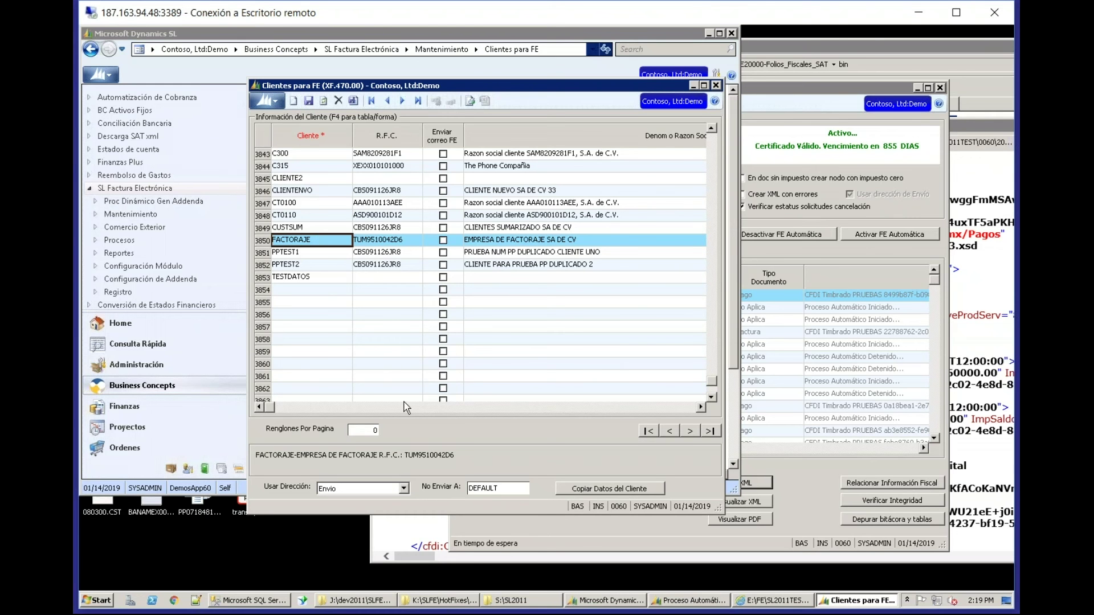
# Step: Examine the R.F.C. of the FACTORAJE customer in form view, minimizing Clientes para FE when done
pyautogui.press('F4')
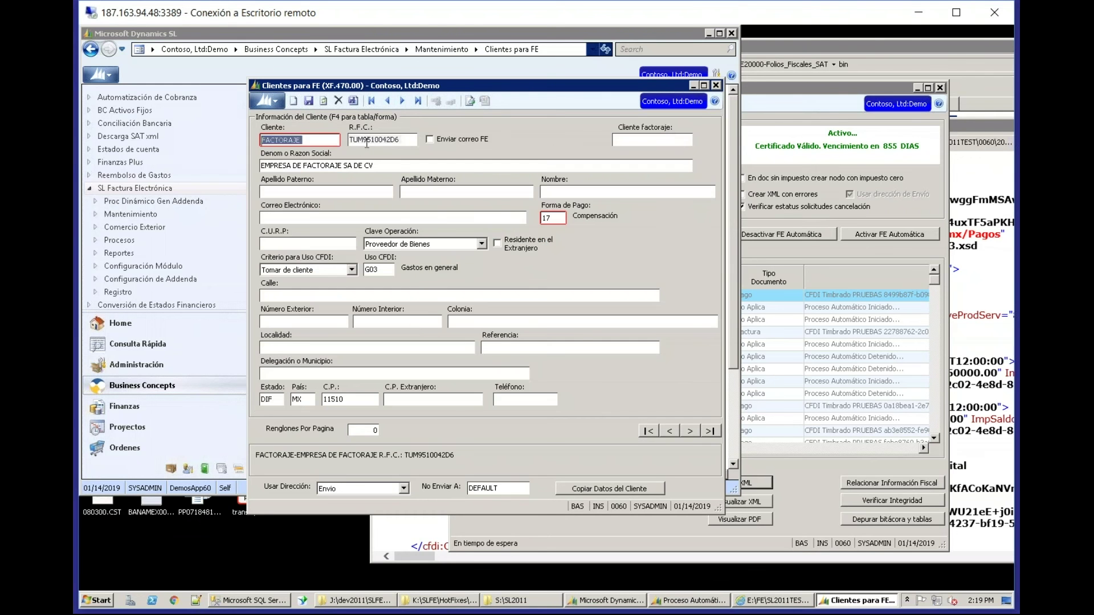
pyautogui.click(367, 143)
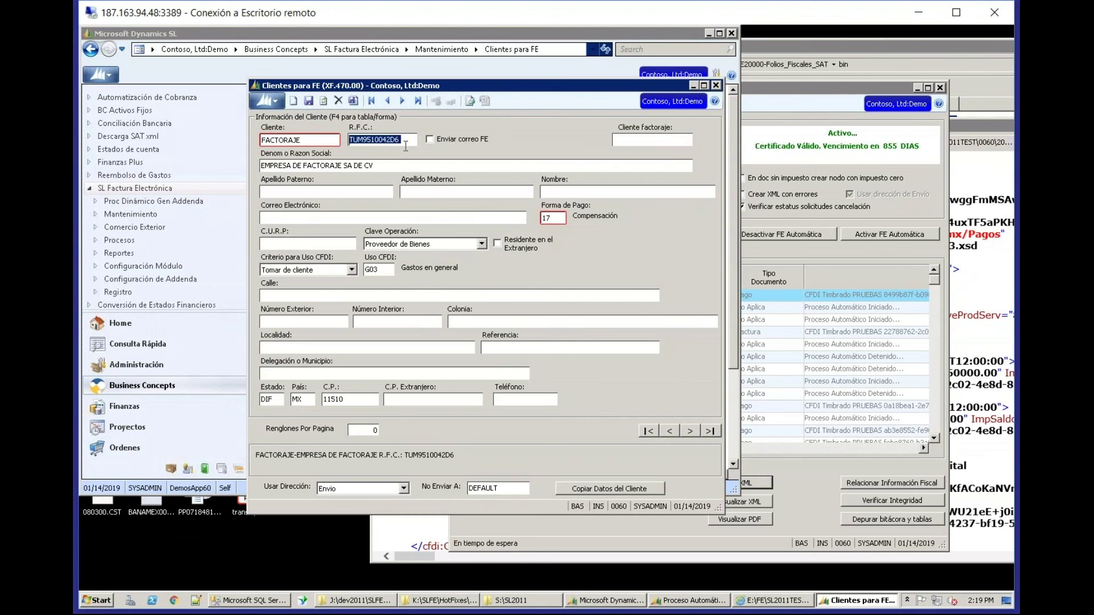
pyautogui.click(693, 86)
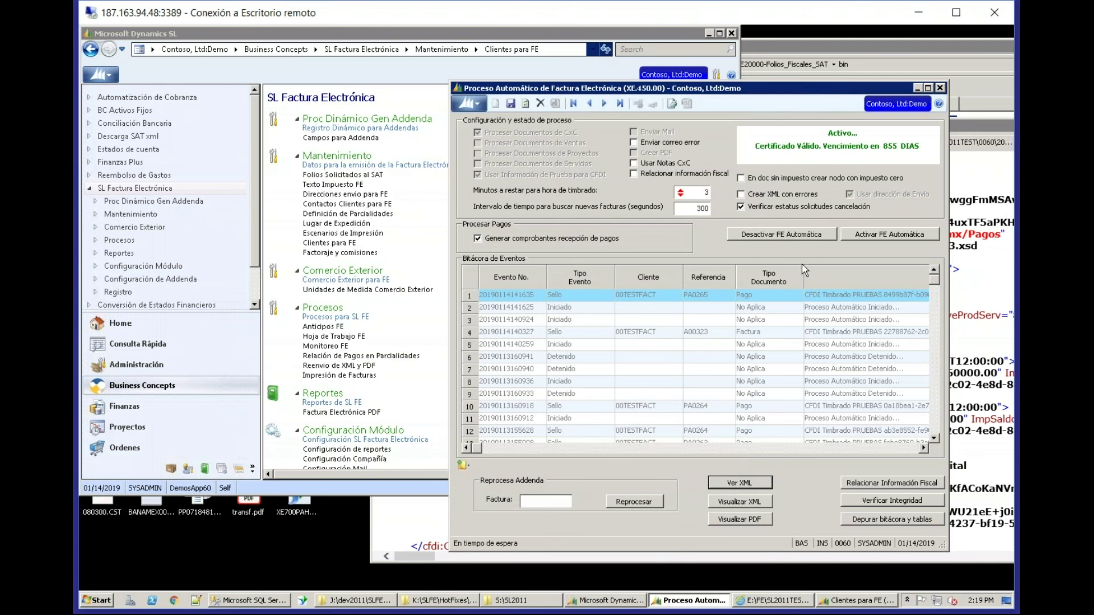
# Step: Deactivate the automatic electronic invoice process and open the XML of payment PA0265 in a maximized window
pyautogui.click(796, 238)
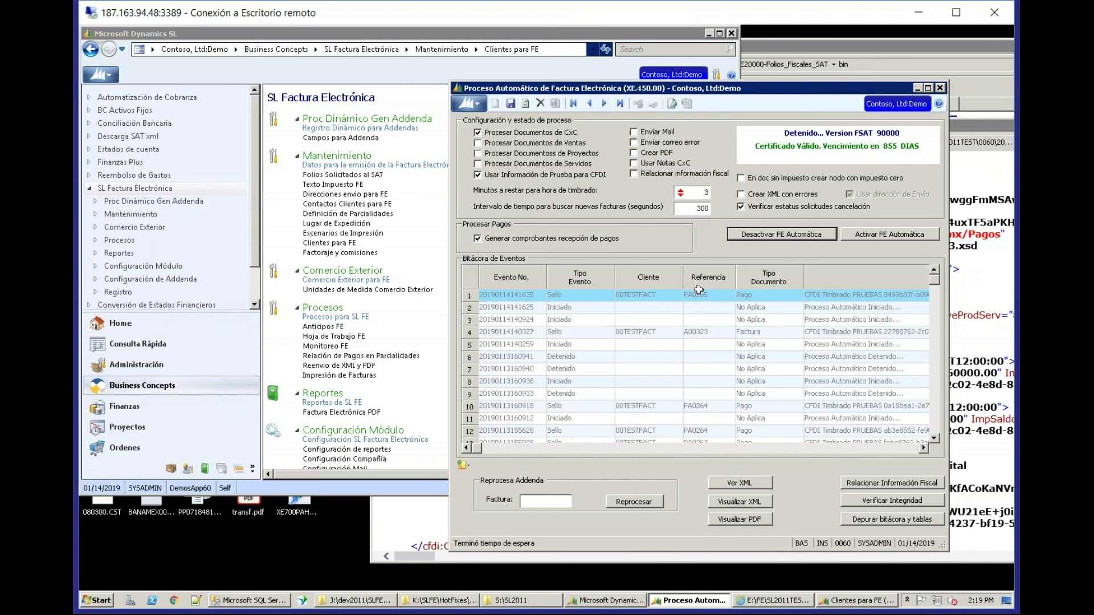
pyautogui.click(696, 296)
pyautogui.click(732, 484)
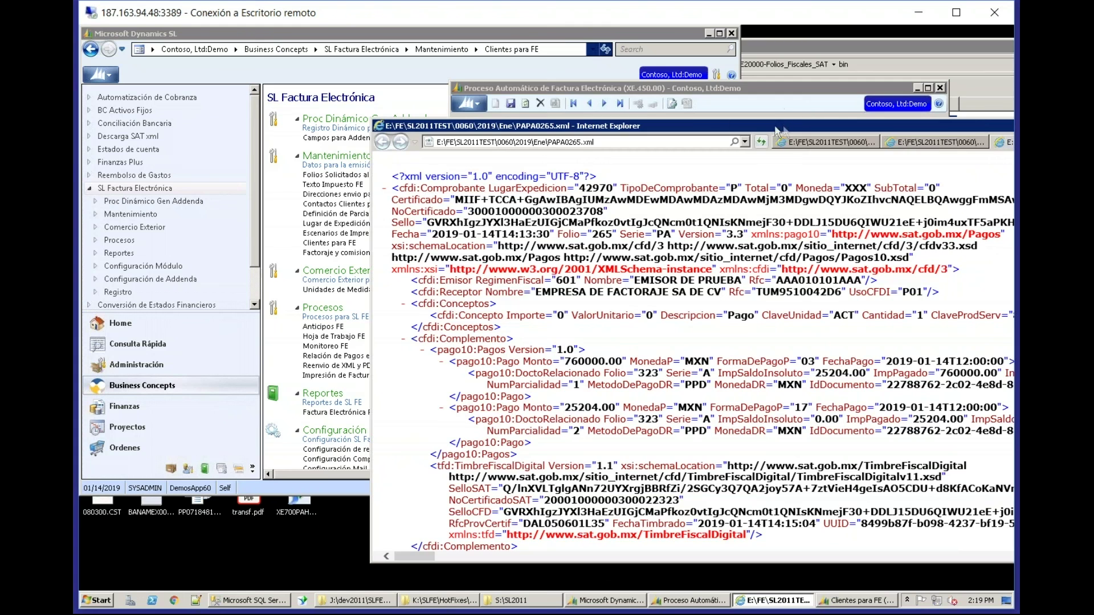
pyautogui.moveTo(778, 125); pyautogui.dragTo(580, 84)
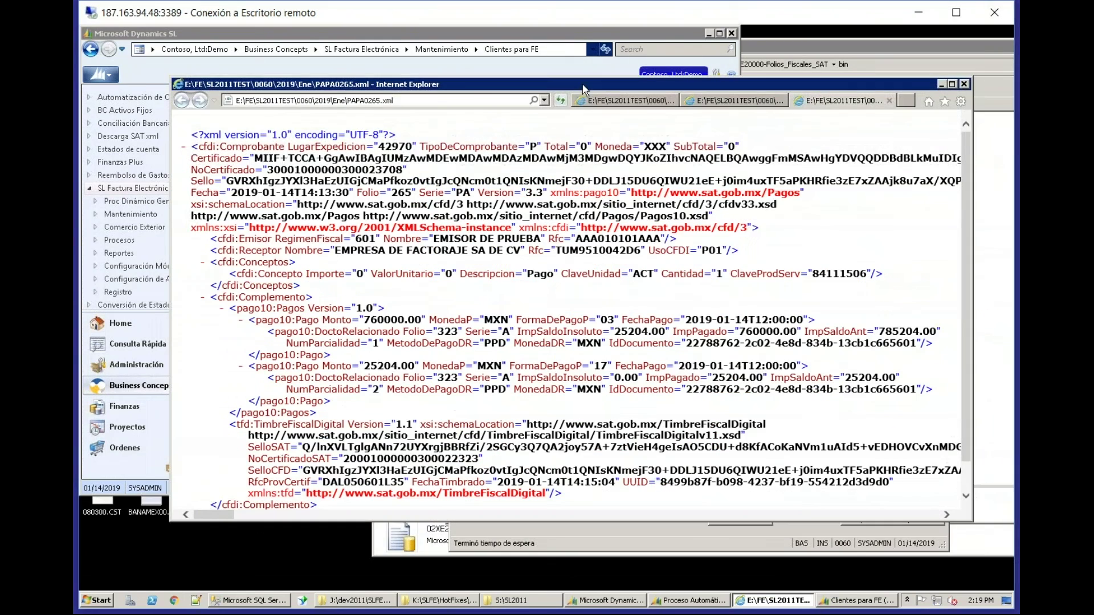
pyautogui.doubleClick(580, 85)
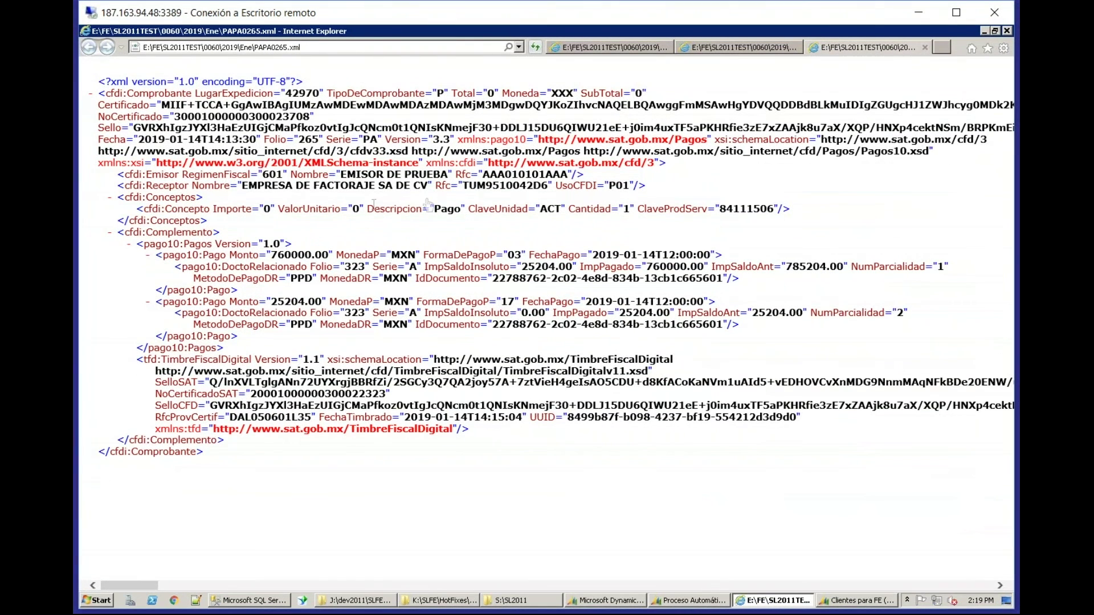
# Step: Examine the receiver's Rfc, the first payment's ImpSaldoInsoluto and the second payment's ImpPagado in the XML
pyautogui.doubleClick(501, 186)
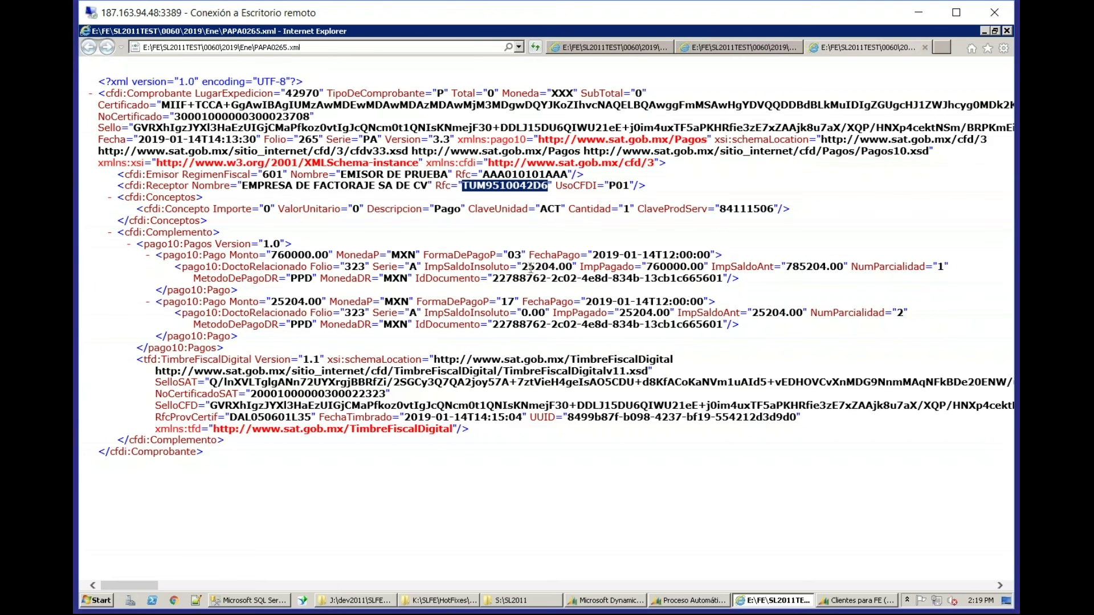
pyautogui.moveTo(523, 266); pyautogui.dragTo(575, 268)
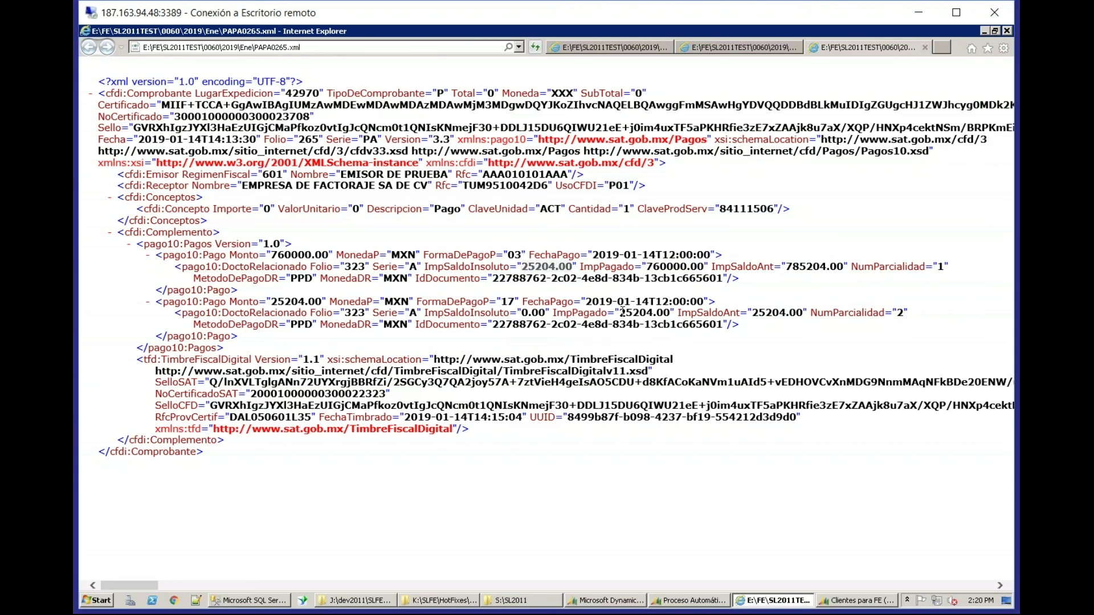
pyautogui.moveTo(619, 313); pyautogui.dragTo(653, 313)
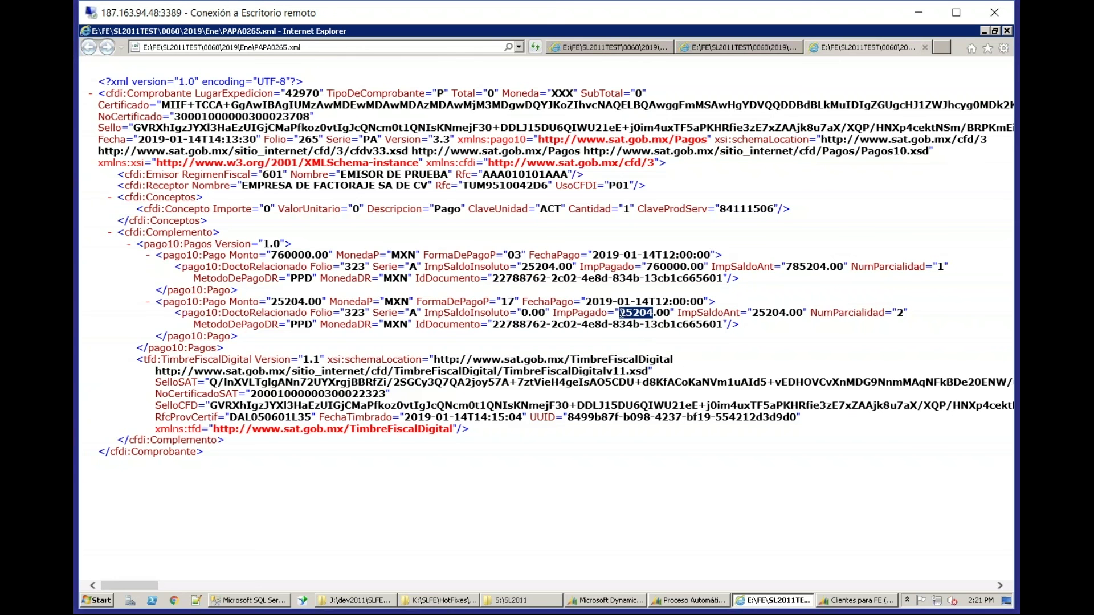
pyautogui.click(653, 369)
pyautogui.moveTo(622, 313); pyautogui.dragTo(654, 313)
# Step: Compare the IdDocumento values of the related documents in the two payment nodes
pyautogui.moveTo(523, 315); pyautogui.dragTo(723, 325)
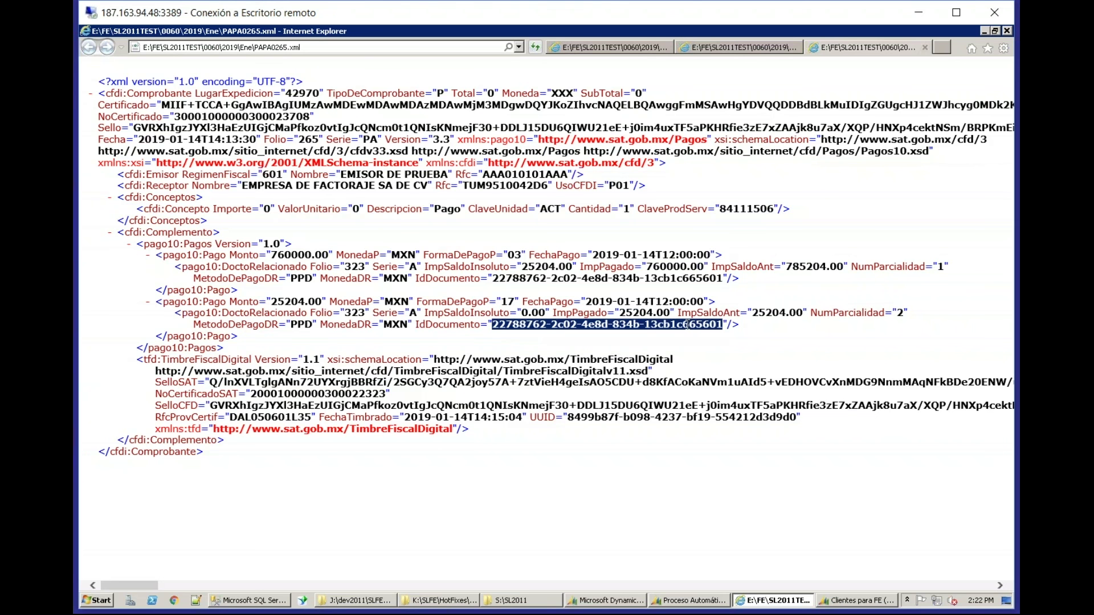
pyautogui.click(496, 278)
pyautogui.moveTo(495, 278); pyautogui.dragTo(690, 279)
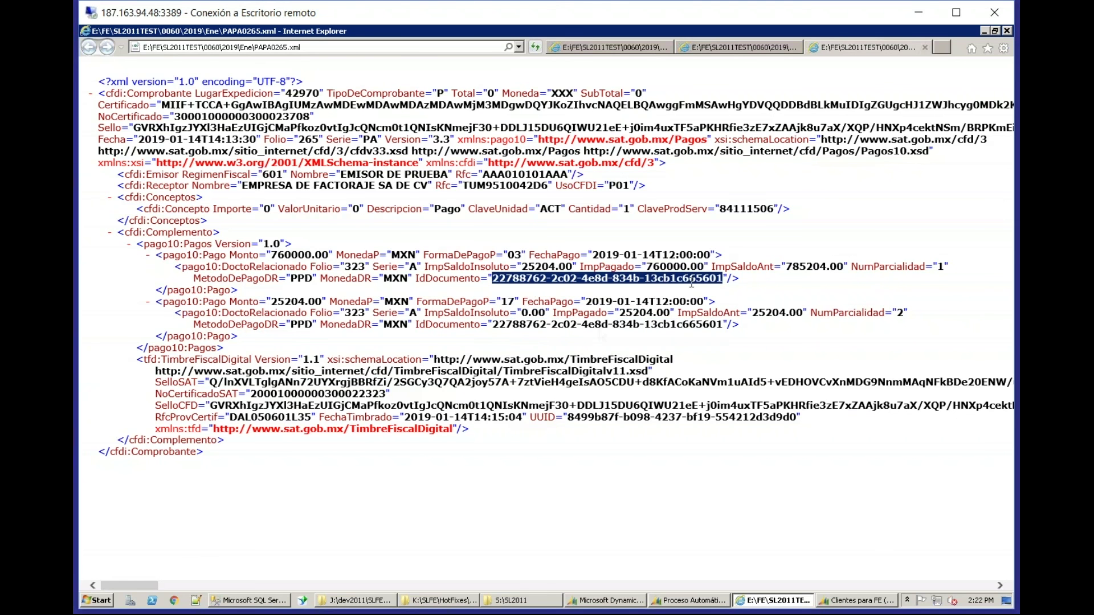
pyautogui.click(568, 350)
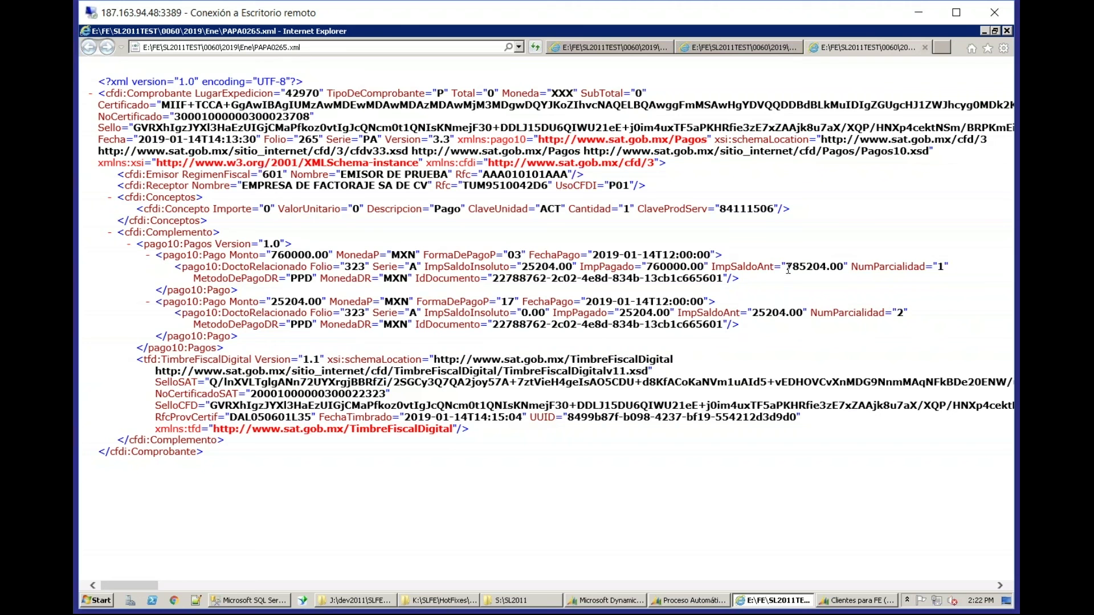
# Step: Check the first payment's ImpSaldoAnt and IdDocumento and the second payment's NumParcialidad
pyautogui.moveTo(788, 268); pyautogui.dragTo(842, 269)
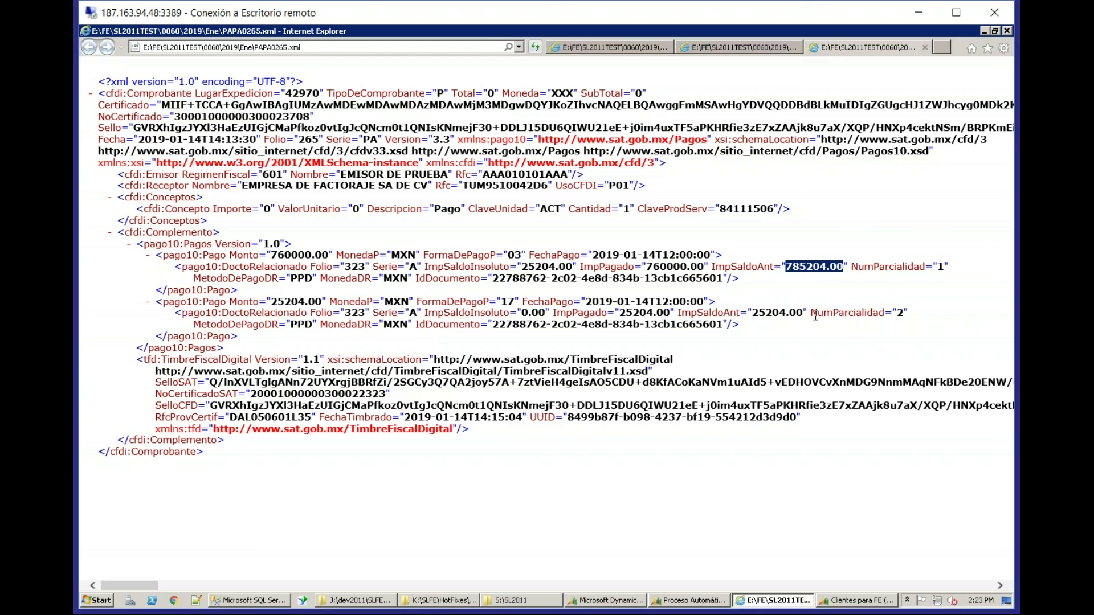
pyautogui.doubleClick(900, 313)
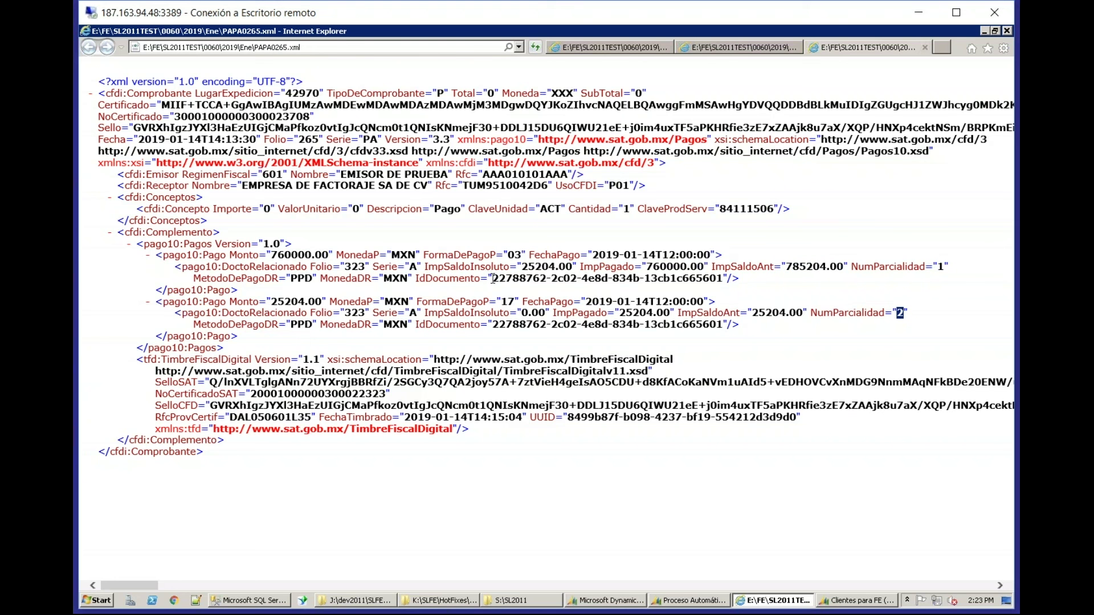
pyautogui.moveTo(493, 278); pyautogui.dragTo(722, 279)
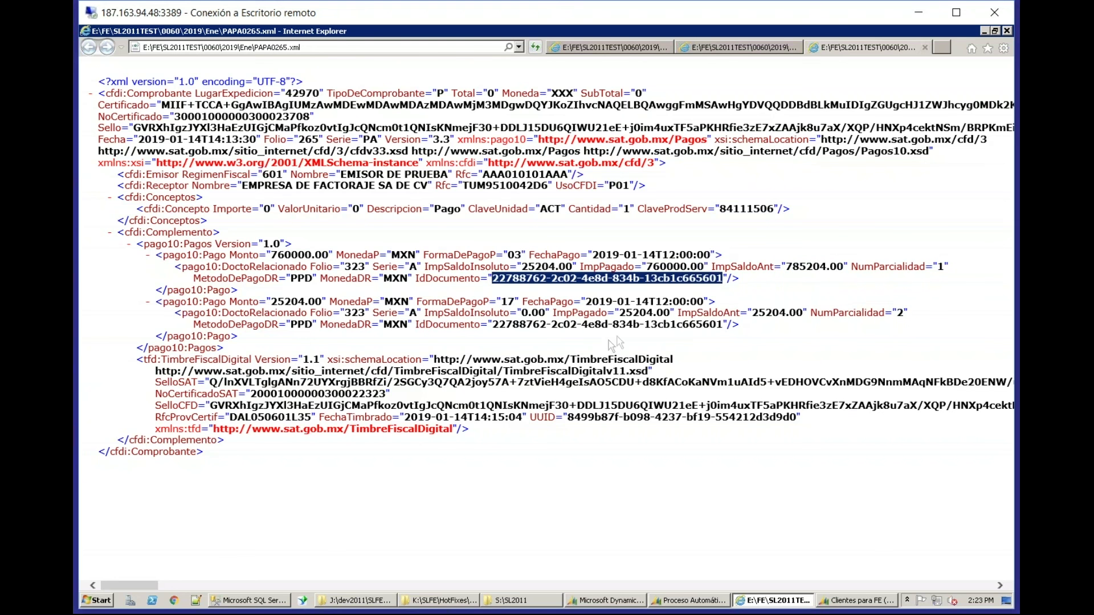
pyautogui.click(609, 340)
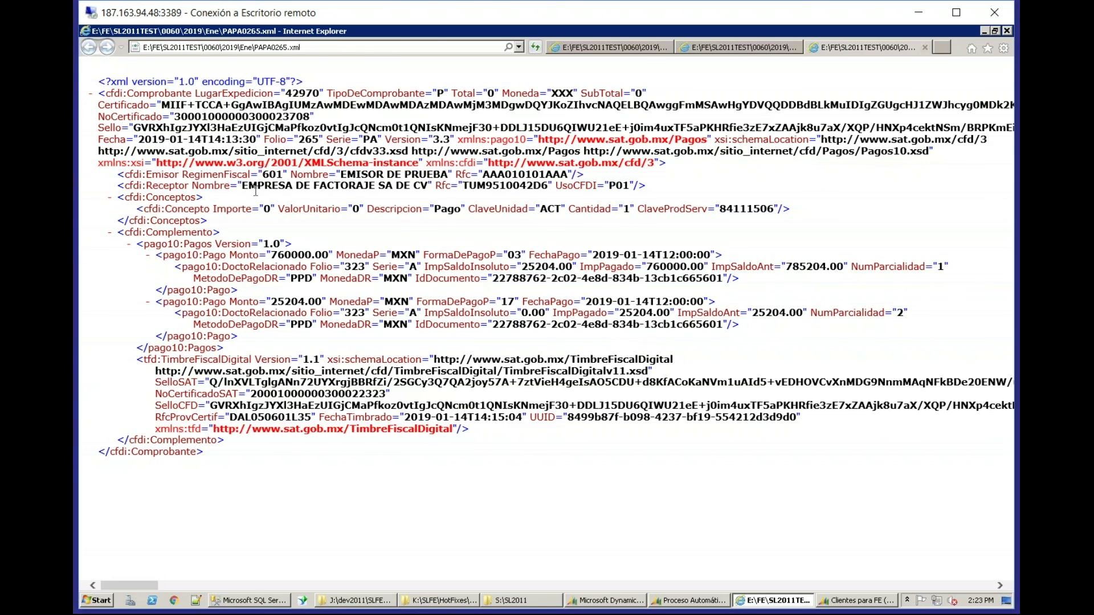
# Step: Review the receiver's name and Rfc in the XML, closing its tab and restoring the browser window's size when done
pyautogui.moveTo(244, 185); pyautogui.dragTo(522, 187)
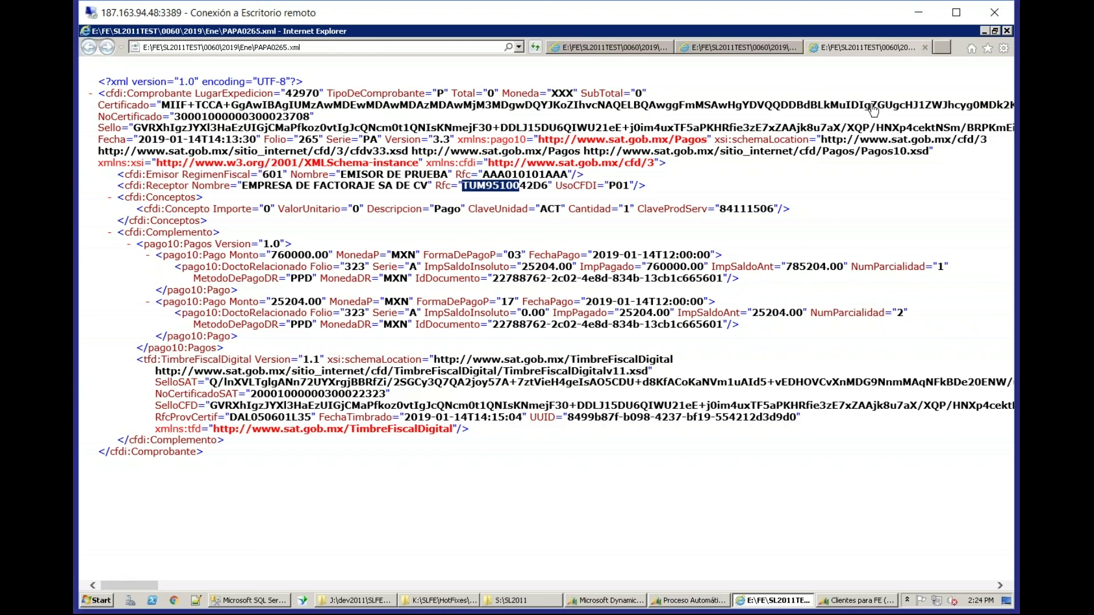
pyautogui.click(926, 48)
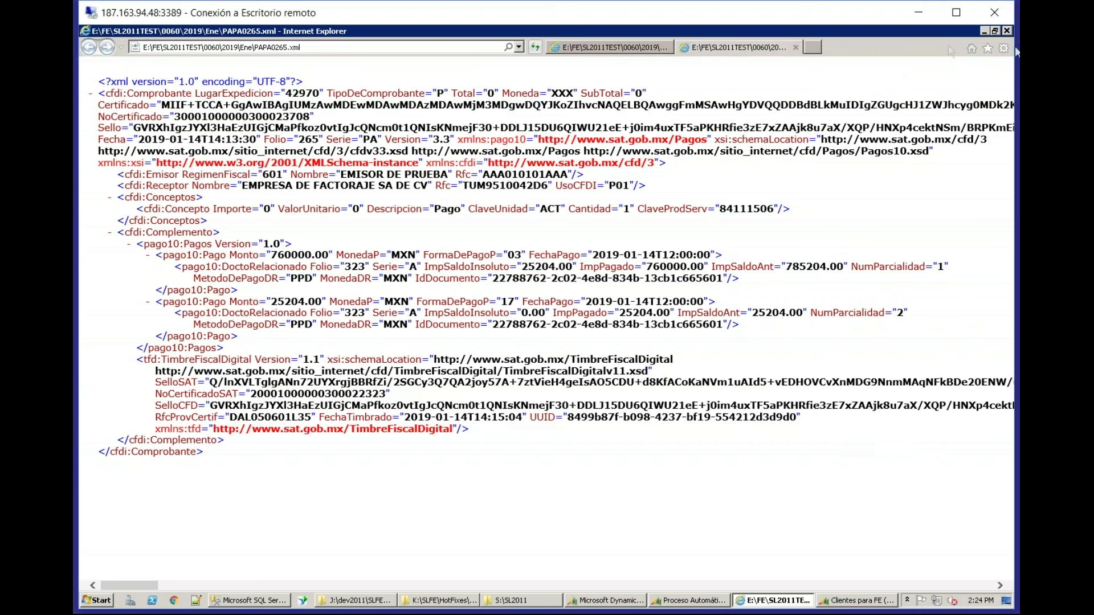
pyautogui.doubleClick(940, 32)
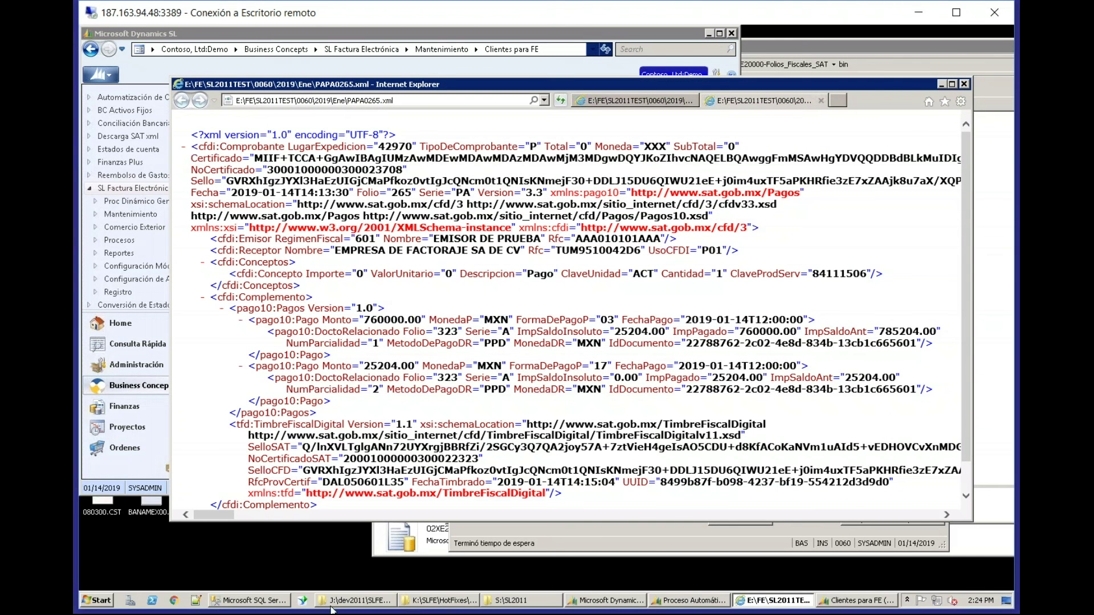
# Step: Switch to Microsoft Dynamics SL and open Folios Solicitados al SAT from SL Factura Electrónica
pyautogui.click(604, 604)
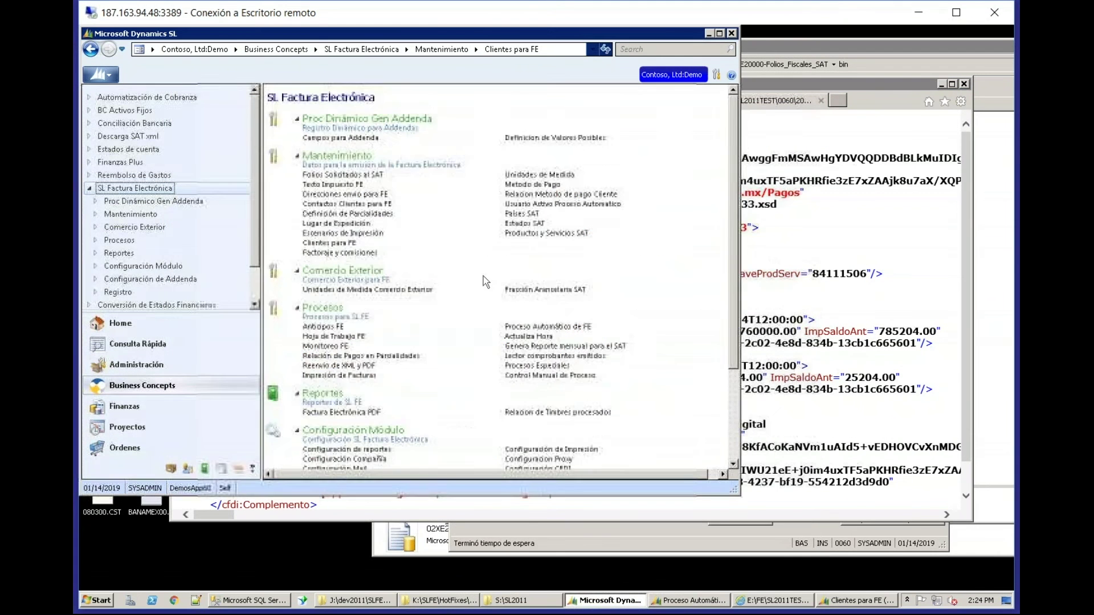
pyautogui.click(131, 408)
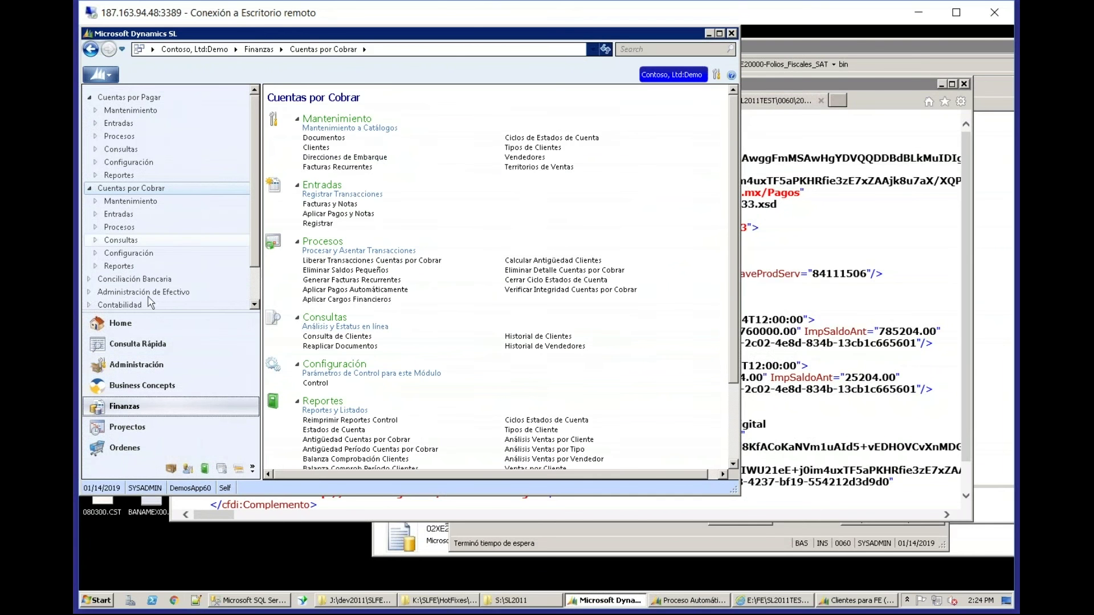
pyautogui.click(140, 385)
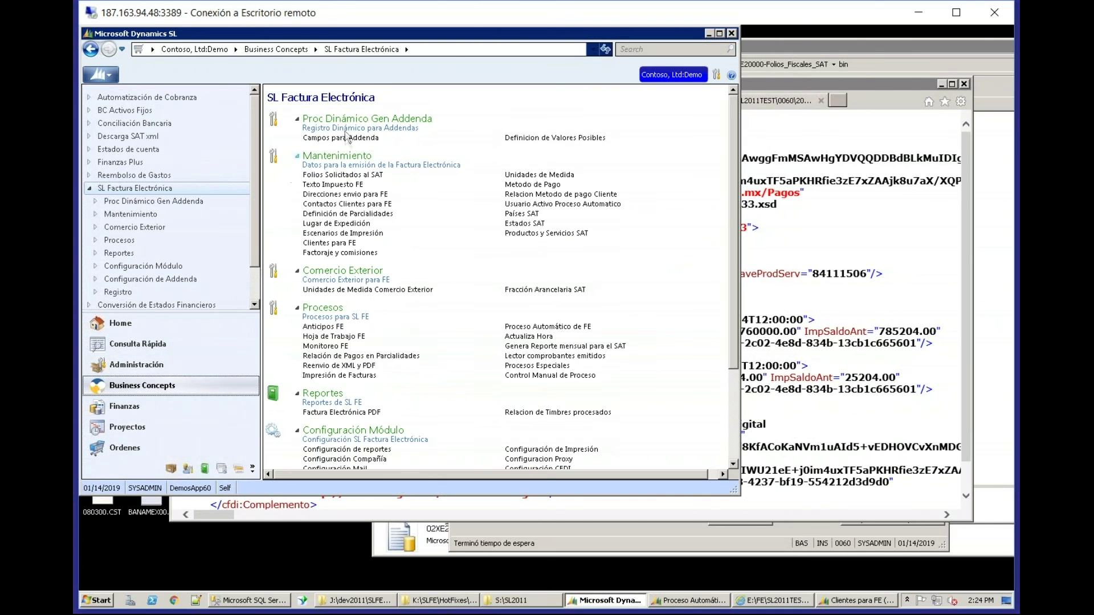
pyautogui.click(337, 176)
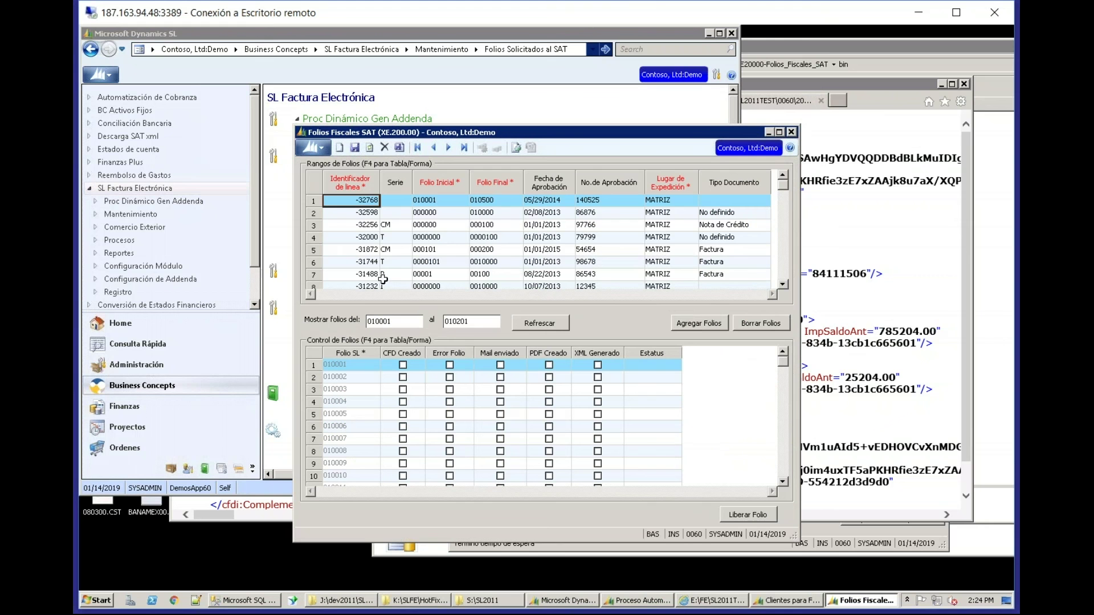
# Step: Find the FAC series in the folio ranges and check its Tipo Documento setting
pyautogui.click(786, 278)
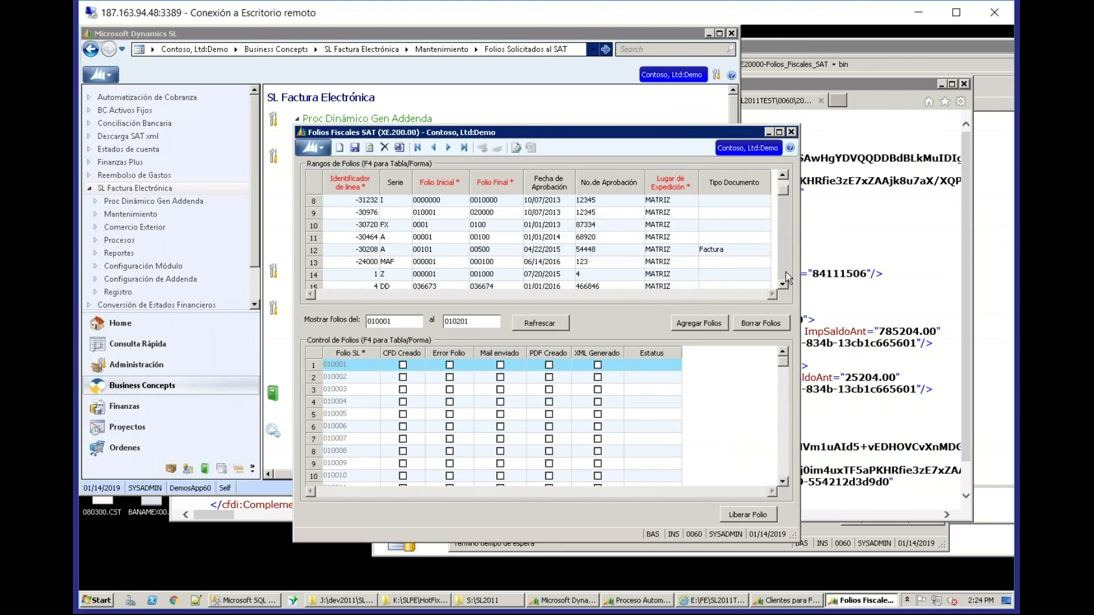
pyautogui.click(787, 278)
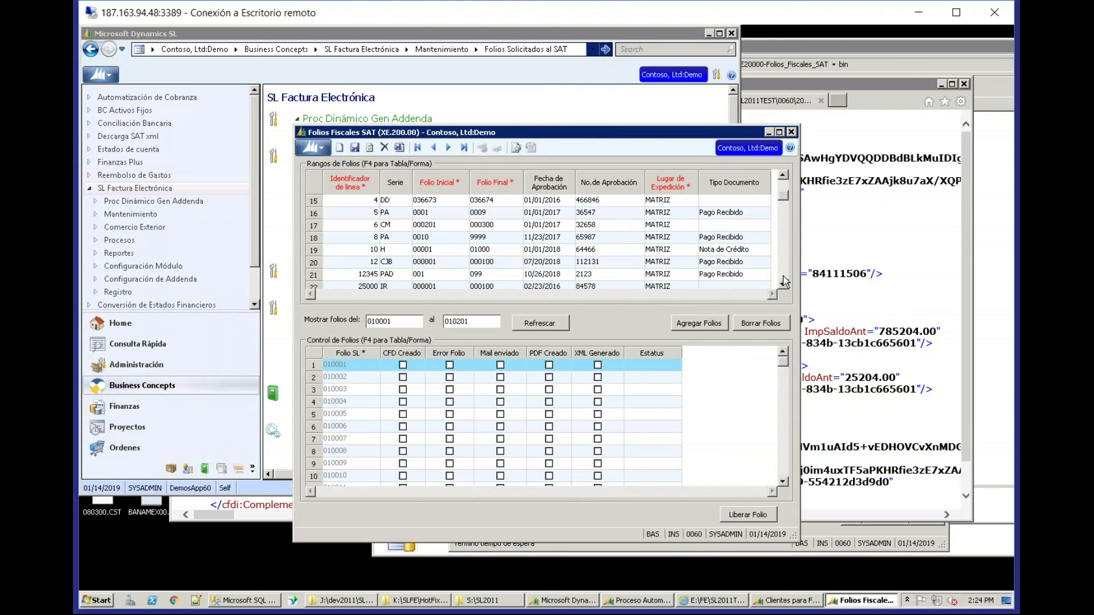
pyautogui.click(785, 279)
pyautogui.click(390, 262)
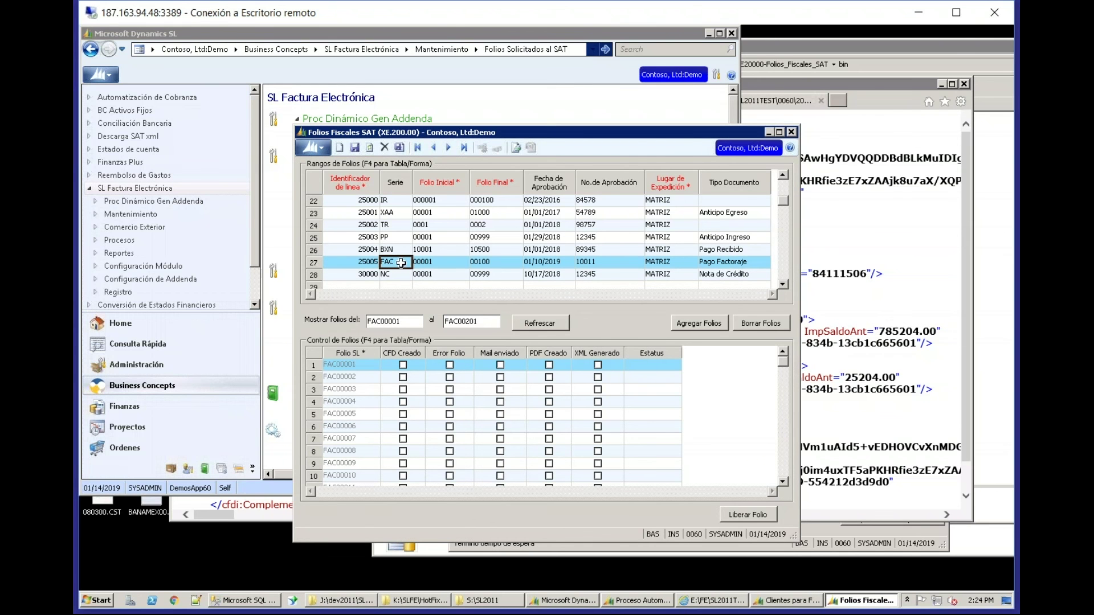
pyautogui.click(710, 261)
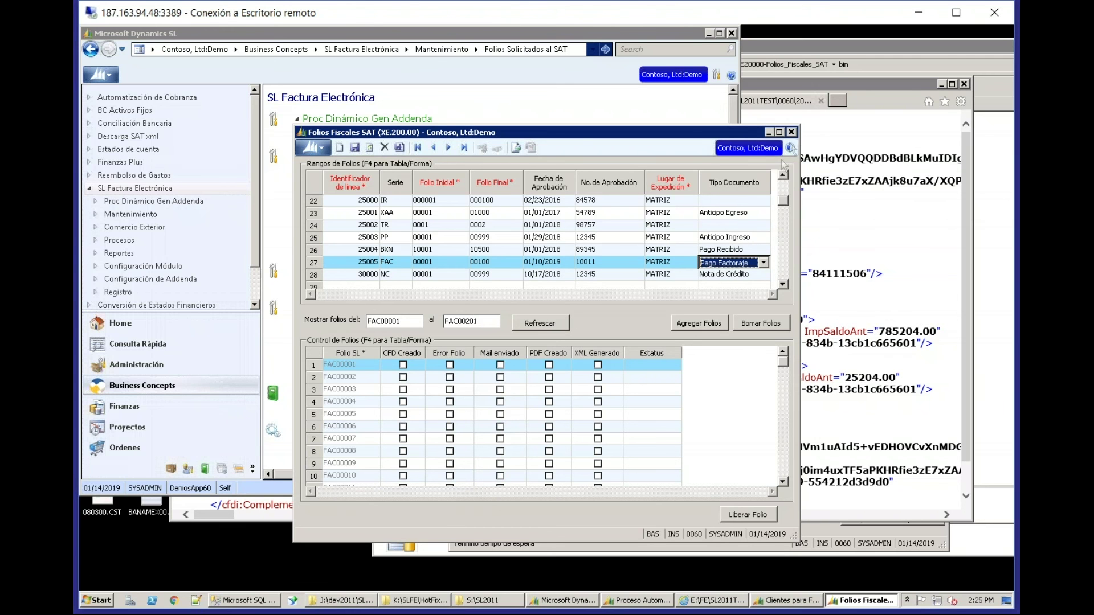
# Step: Close the Folios Fiscales SAT window, open Factoraje y comisiones and query the documents of the factoring test customer
pyautogui.click(792, 133)
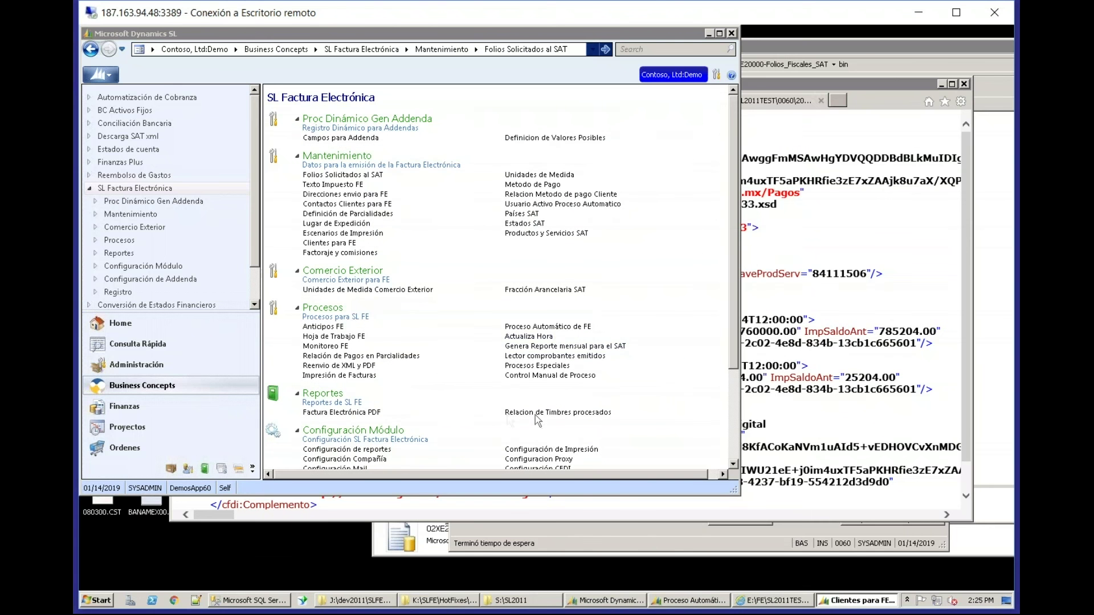
pyautogui.click(358, 255)
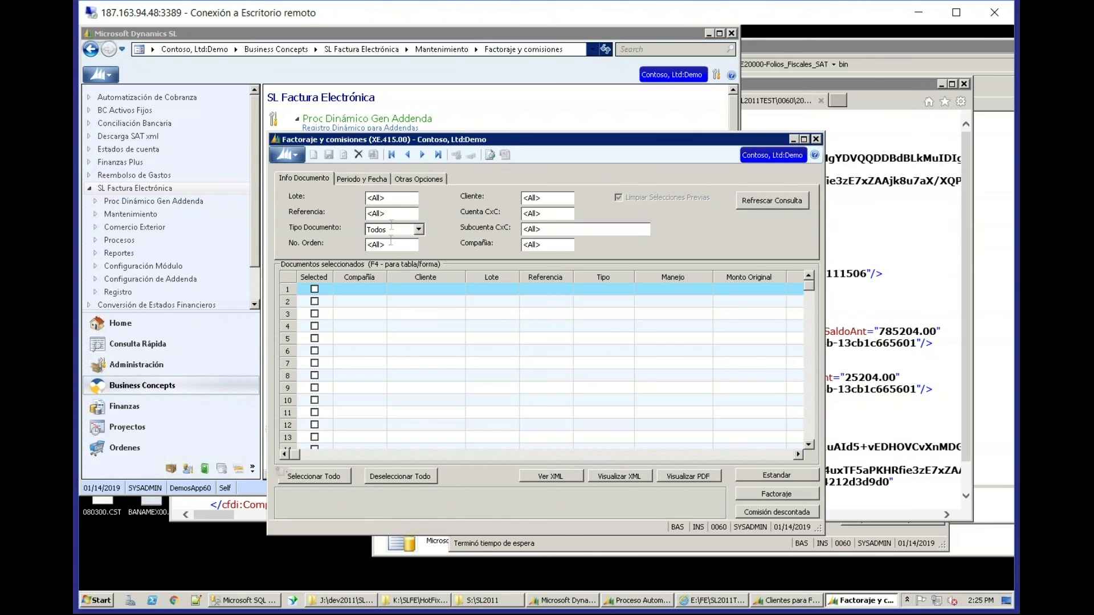
pyautogui.click(541, 198)
pyautogui.write('00TESTFACT')
pyautogui.press('Tab')
pyautogui.click(775, 209)
# Step: Mark invoice A00321 as selected in the document list, and close Factoraje y comisiones without changing its Manejo
pyautogui.click(626, 312)
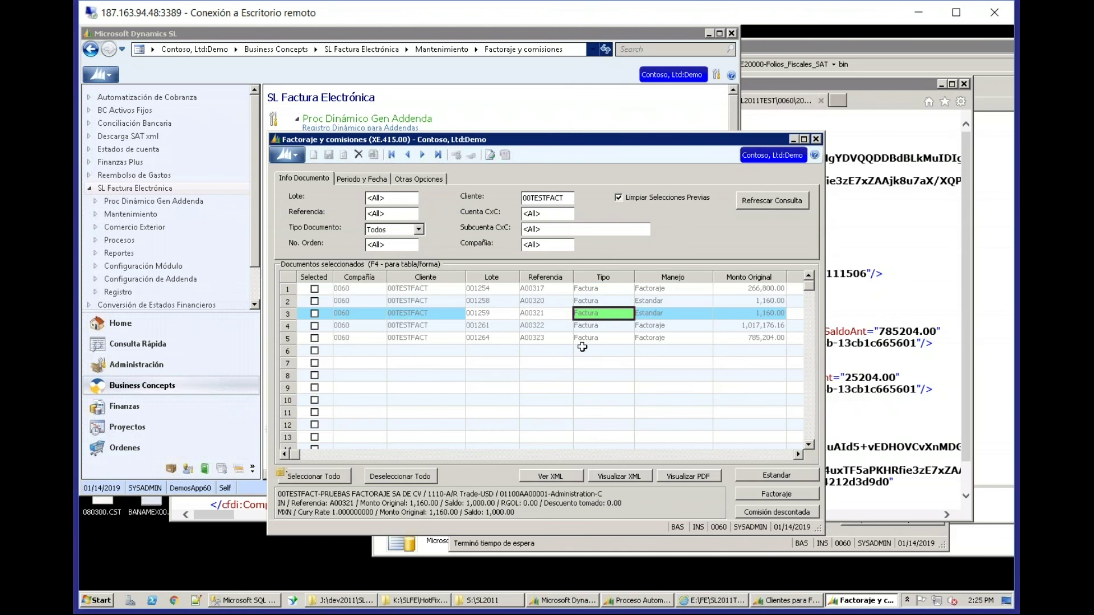
pyautogui.click(314, 313)
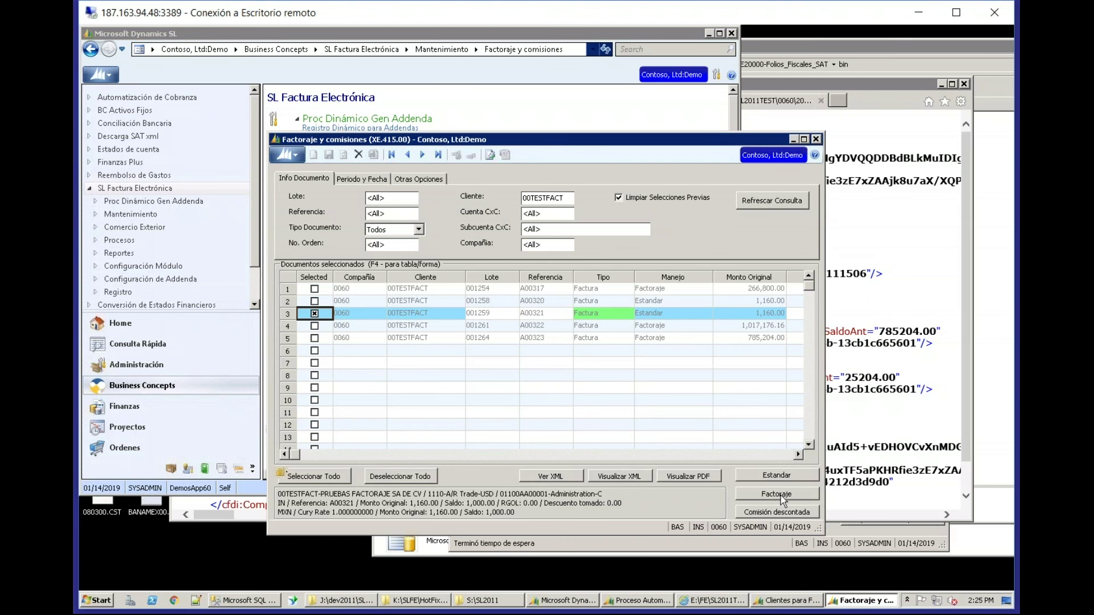
pyautogui.click(816, 139)
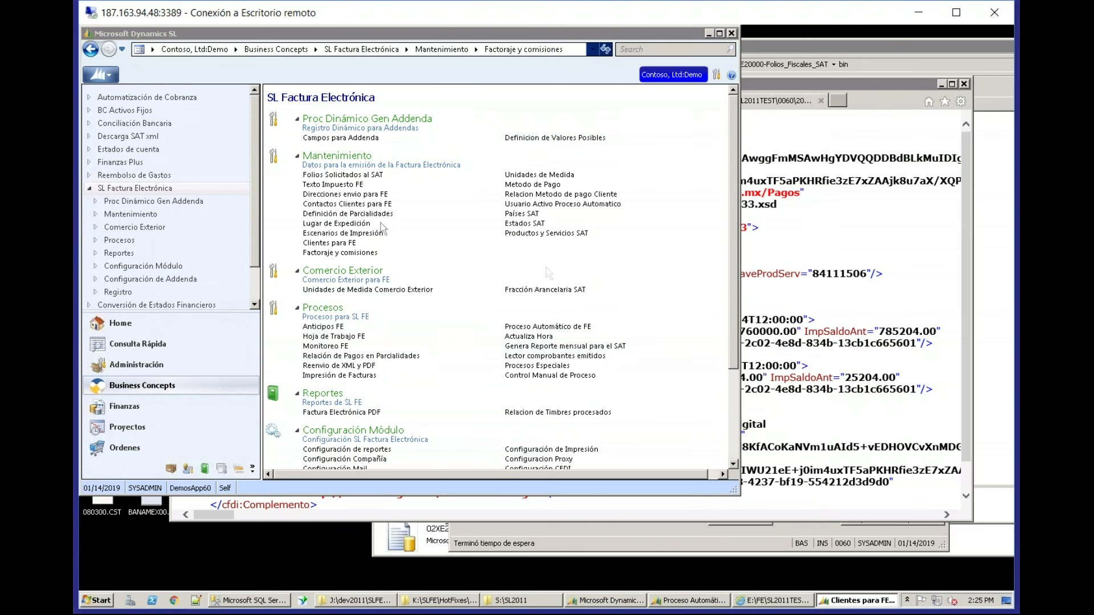
# Step: Open Aplicar Pagos y Notas from Cuentas por Cobrar in Finanzas, examine its Cuenta Bancos and Número fields, and close it
pyautogui.click(137, 407)
pyautogui.click(324, 214)
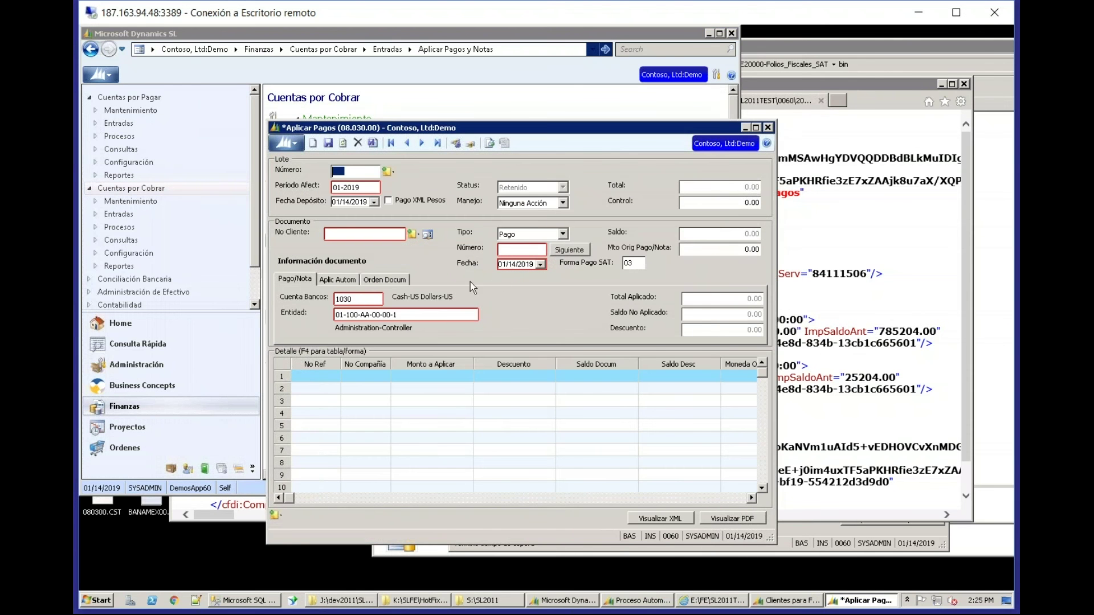
pyautogui.click(361, 298)
pyautogui.click(533, 248)
pyautogui.click(768, 128)
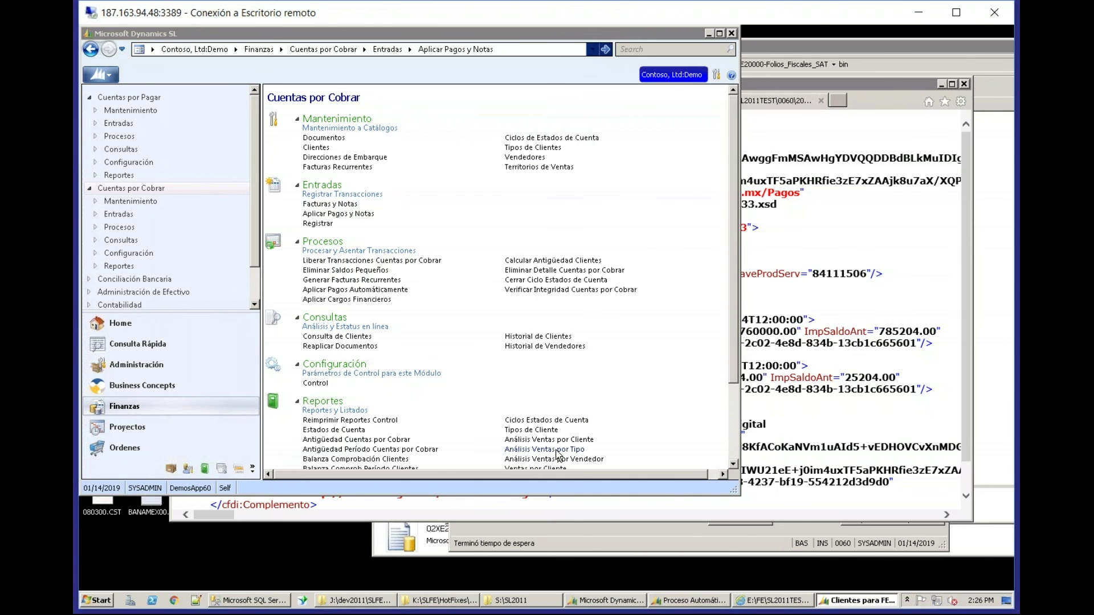
# Step: Bring up Proceso Automático de Factura Electrónica, examine the PA0265 payment event in the Bitácora de Eventos, and close the window
pyautogui.click(692, 603)
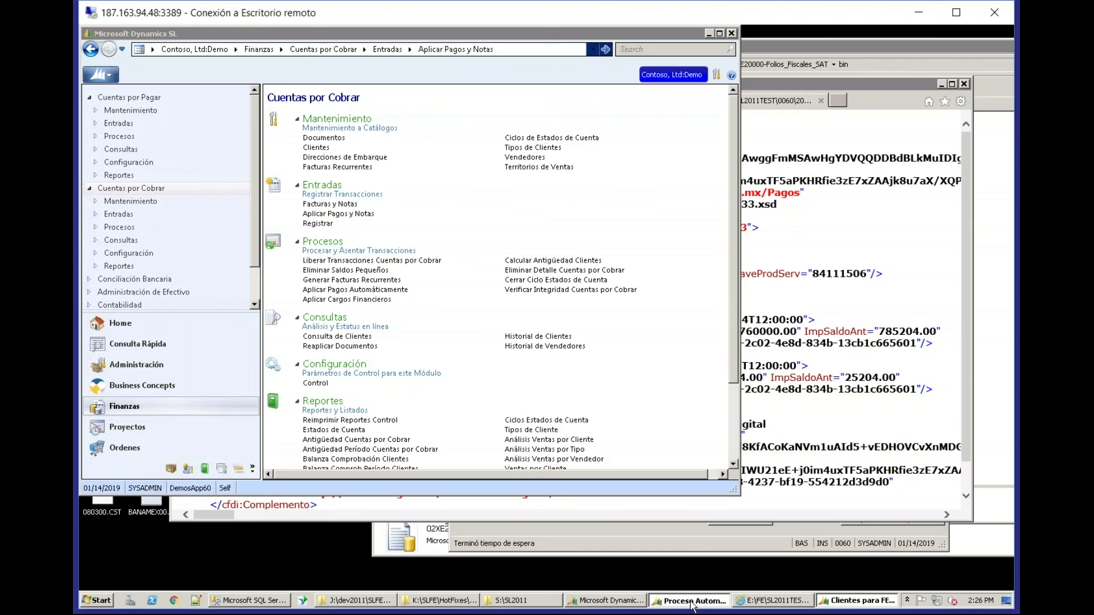
pyautogui.click(715, 295)
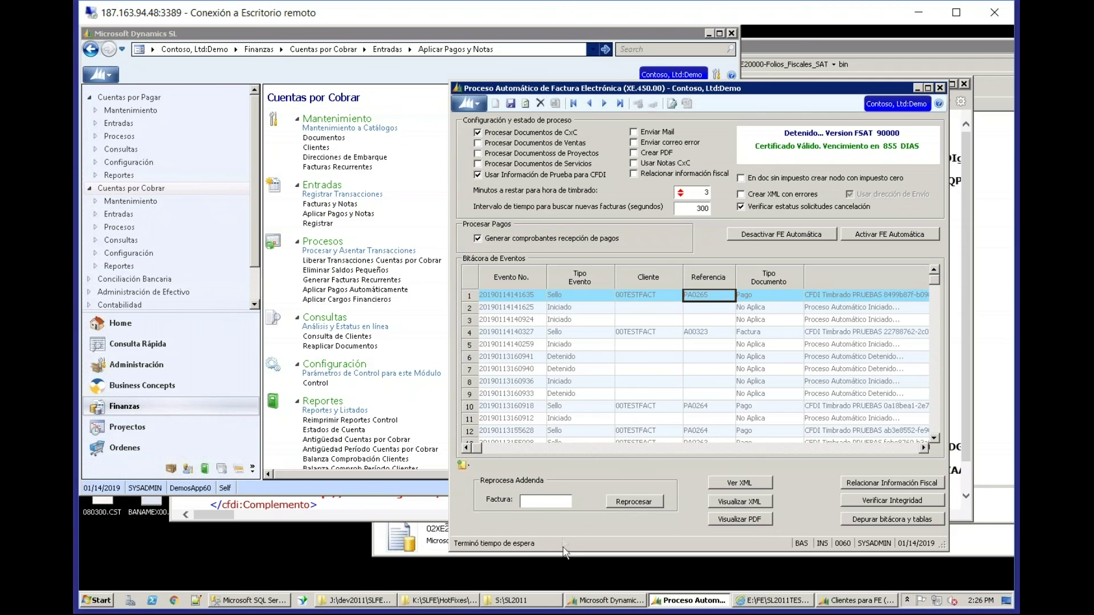
pyautogui.click(940, 88)
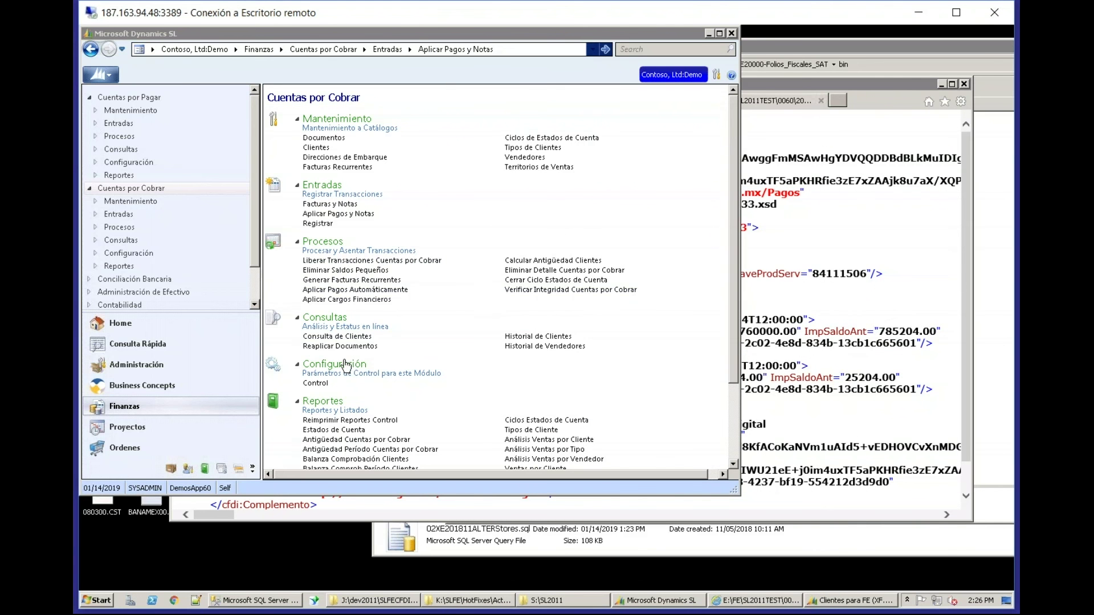
pyautogui.click(256, 293)
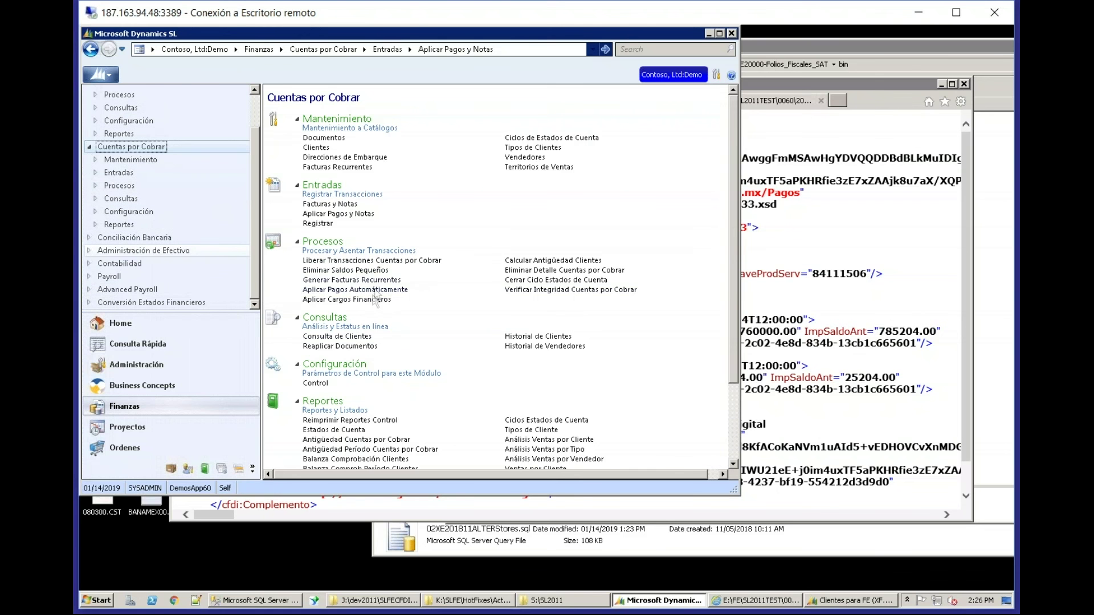